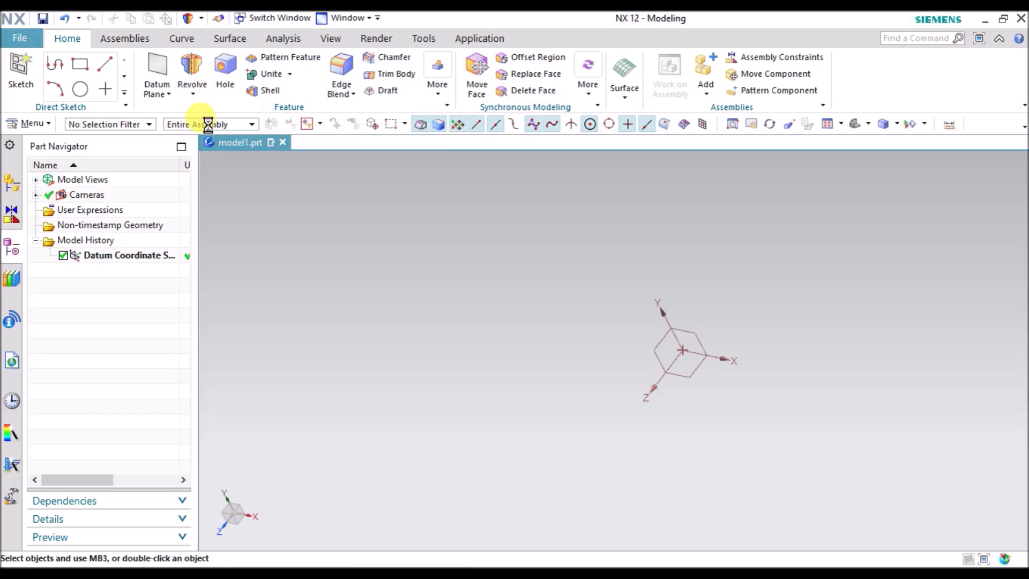
{"action": "left_click_drag", "start_coordinate": [295, 38], "coordinate": [311, 63]}
{"action": "left_click", "coordinate": [453, 42]}
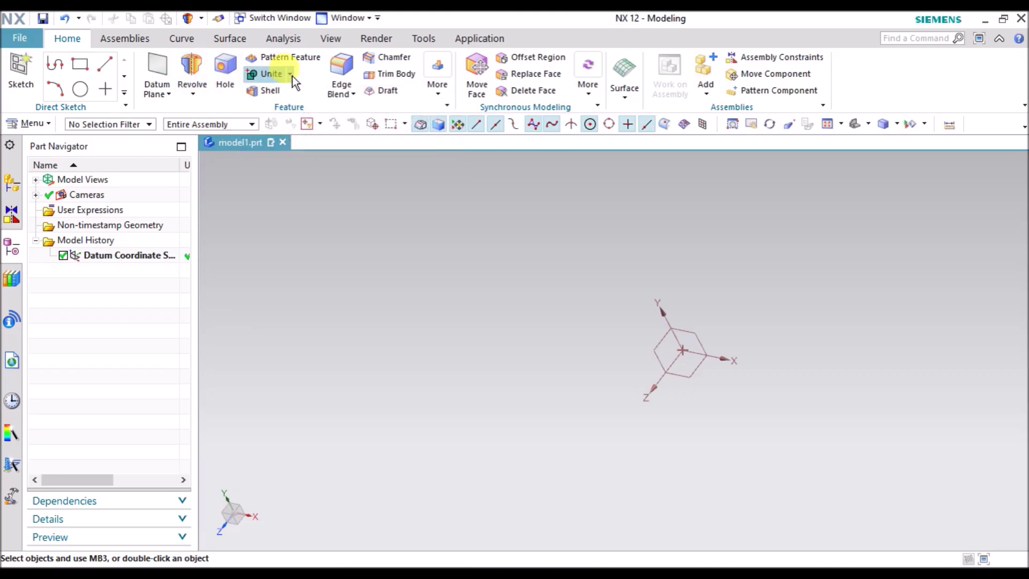
- Examine the hole types offered by the Hole command and the General Hole settings without creating a hole
{"action": "left_click", "coordinate": [232, 78]}
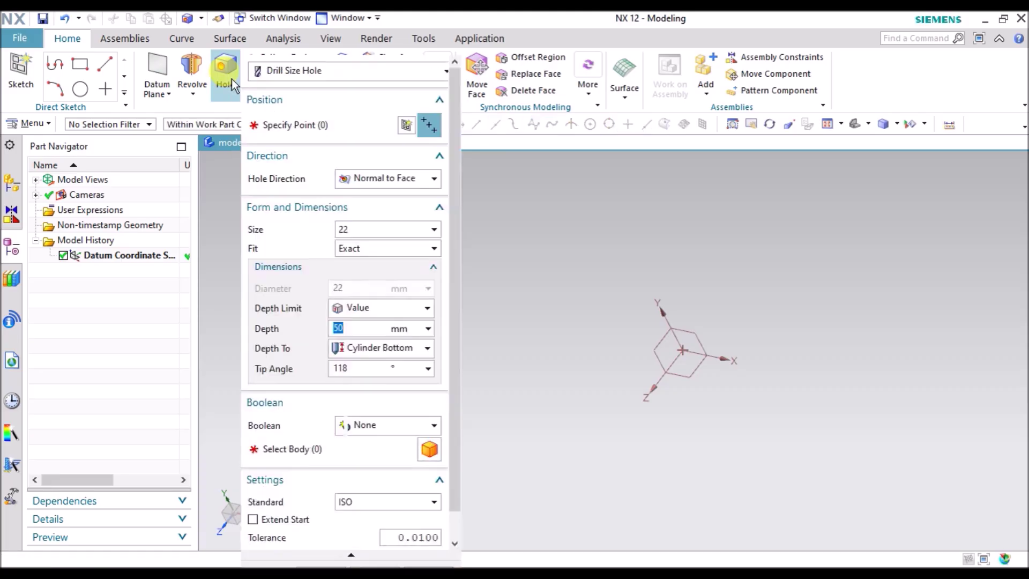
{"action": "left_click_drag", "start_coordinate": [303, 16], "coordinate": [441, 43]}
{"action": "left_click", "coordinate": [444, 66]}
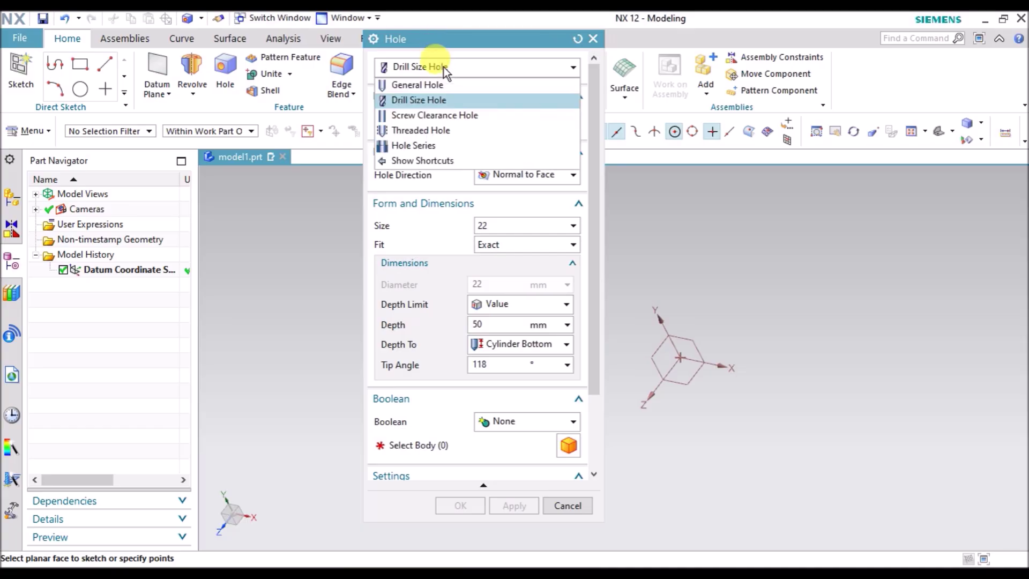
{"action": "left_click", "coordinate": [432, 41]}
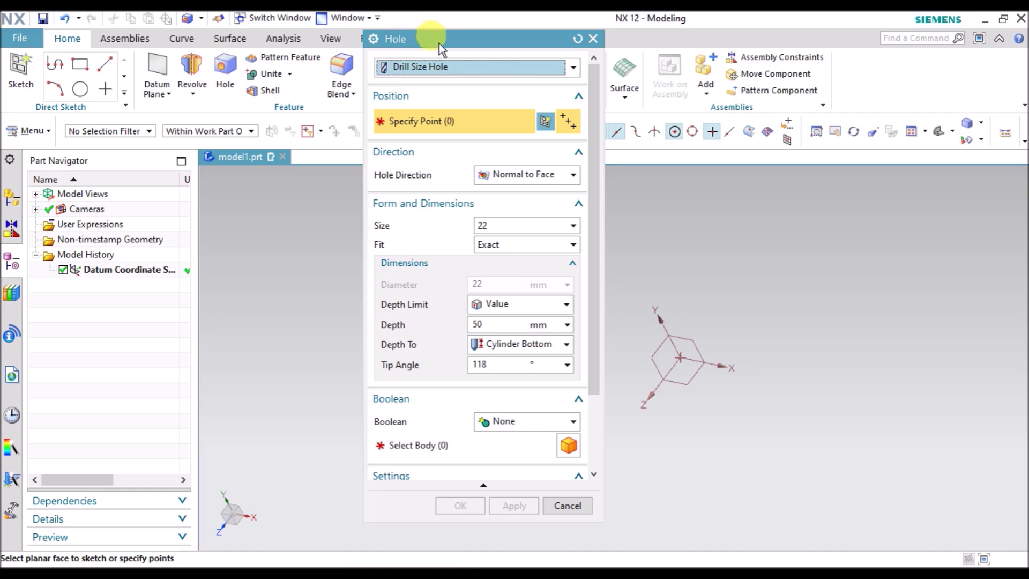
{"action": "left_click", "coordinate": [440, 66]}
{"action": "left_click", "coordinate": [430, 40]}
{"action": "left_click", "coordinate": [432, 71]}
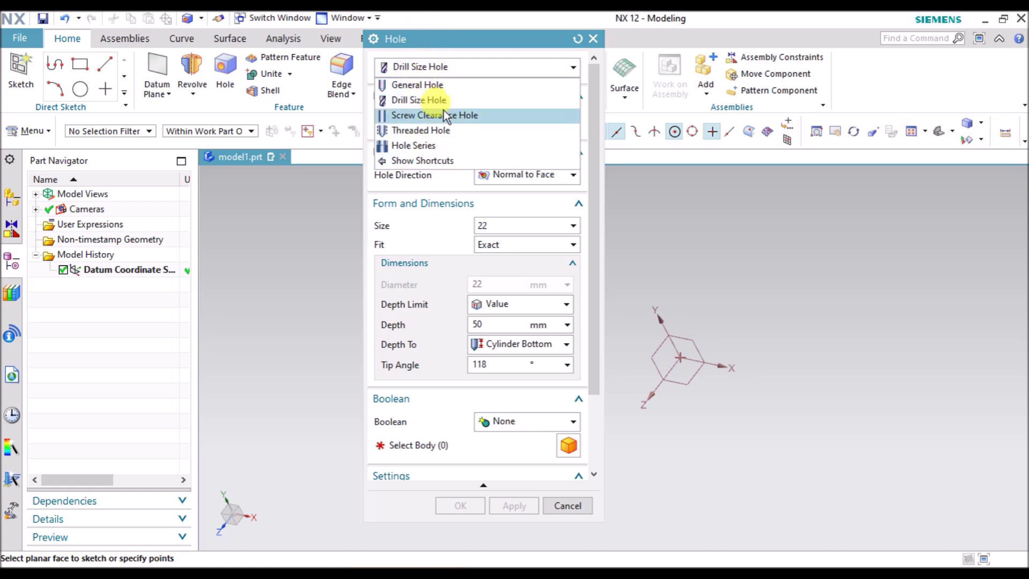
{"action": "left_click", "coordinate": [429, 83]}
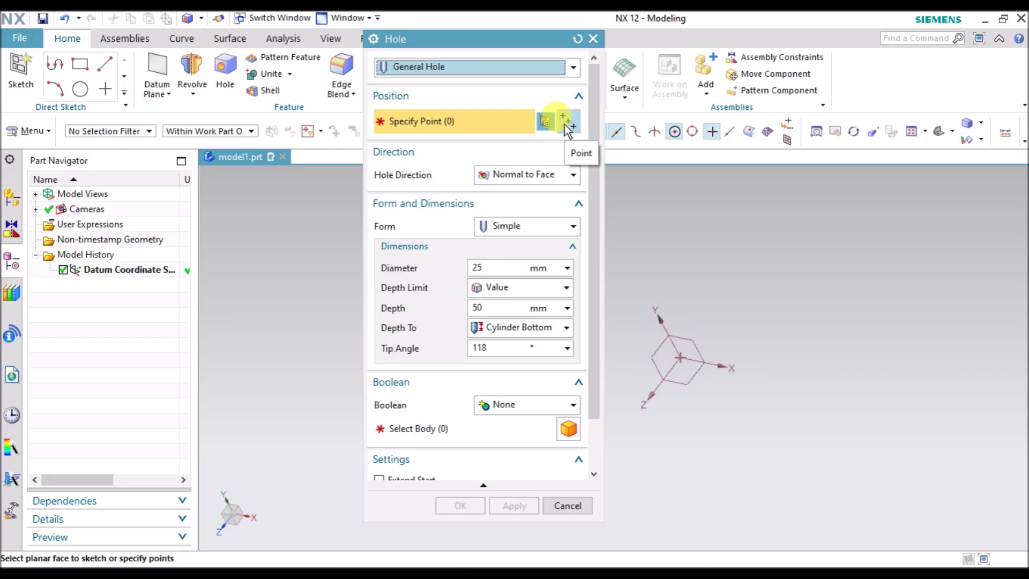
{"action": "left_click", "coordinate": [565, 506]}
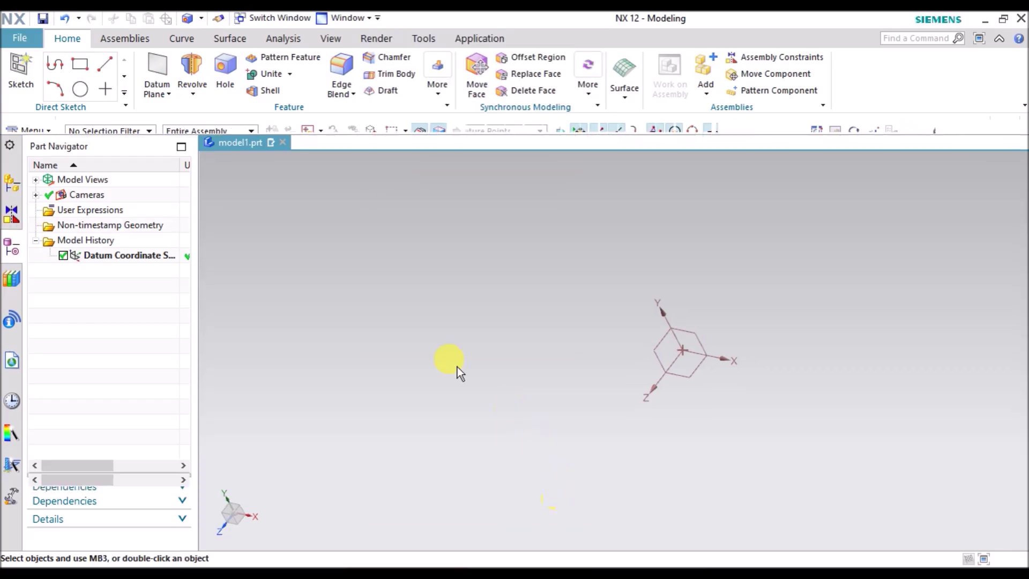
- Start a sketch on the XY plane and draw a rectangle about 205 by 135 mm around the origin
{"action": "left_click", "coordinate": [19, 96]}
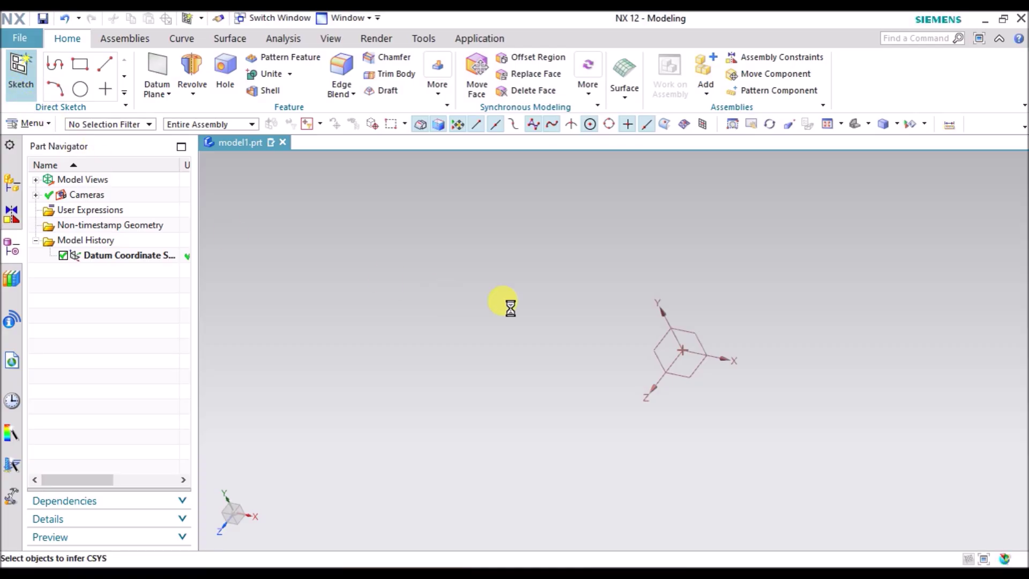
{"action": "left_click", "coordinate": [499, 230]}
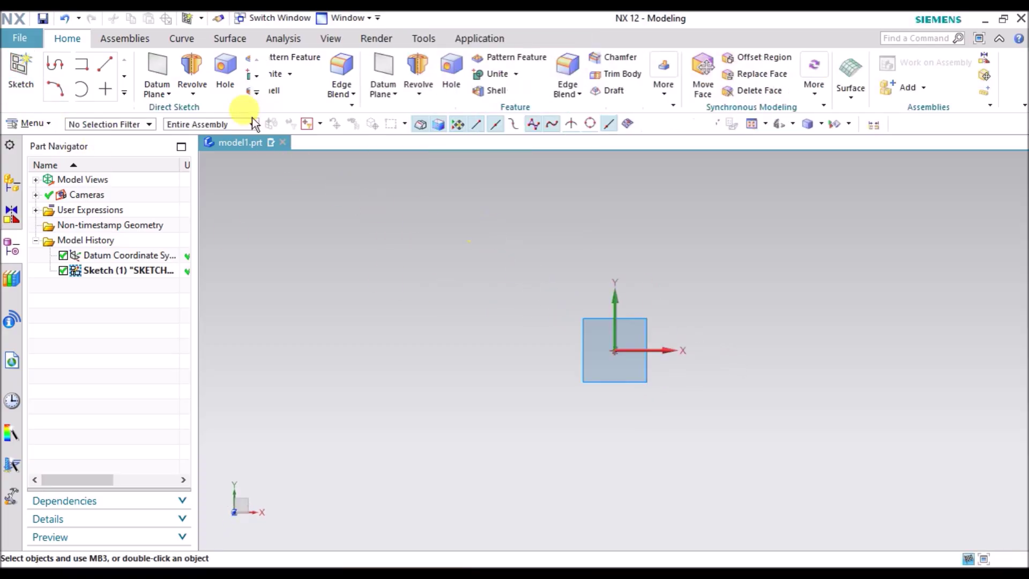
{"action": "left_click", "coordinate": [114, 68]}
{"action": "left_click", "coordinate": [439, 222]}
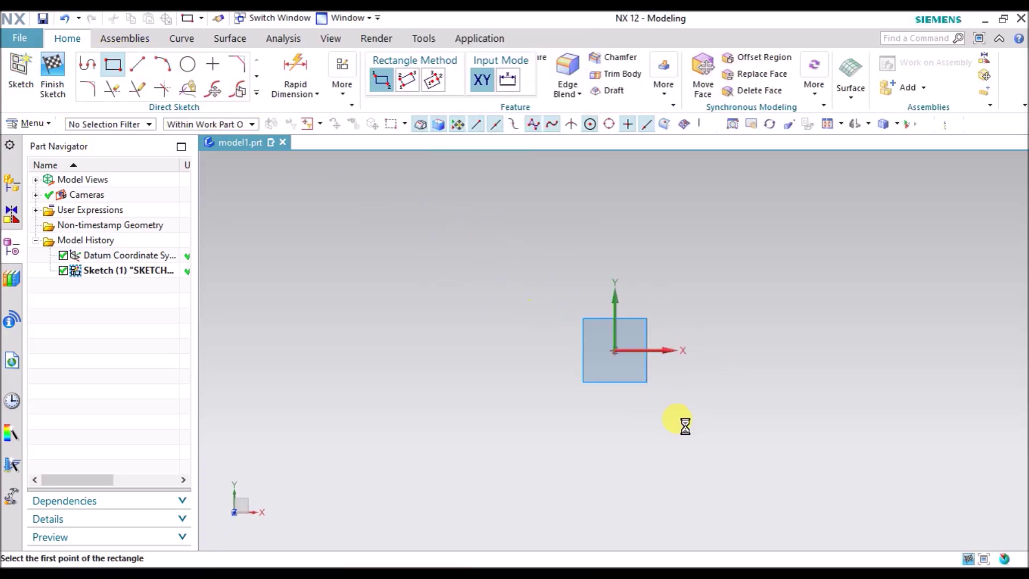
{"action": "left_click", "coordinate": [766, 438]}
{"action": "right_click", "coordinate": [369, 203]}
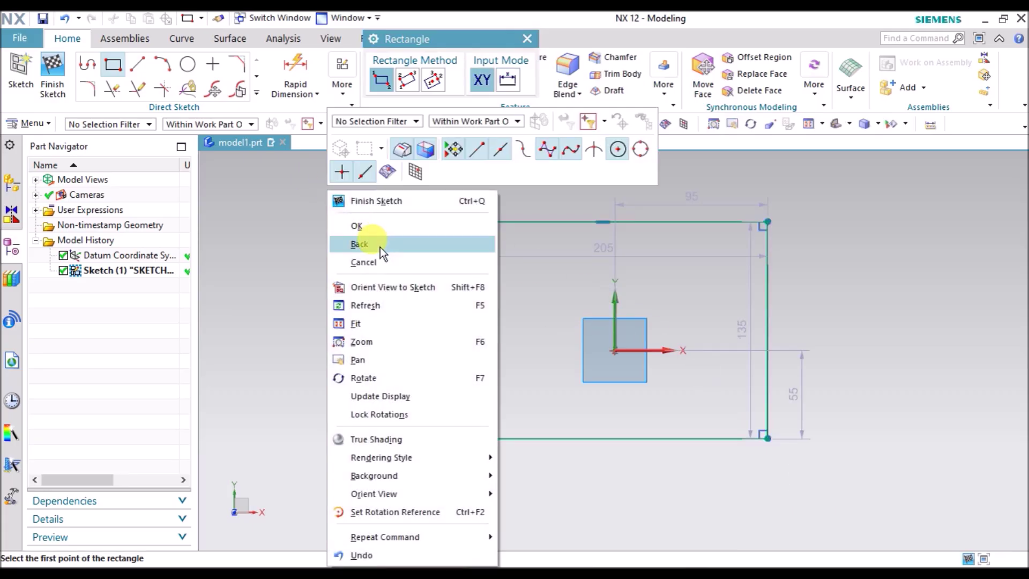
{"action": "left_click", "coordinate": [379, 248]}
- Center the rectangle on the origin by constraining its top edge's midpoint to the Y axis and its right edge's midpoint to the X axis
{"action": "left_click", "coordinate": [600, 222]}
{"action": "left_click", "coordinate": [616, 289]}
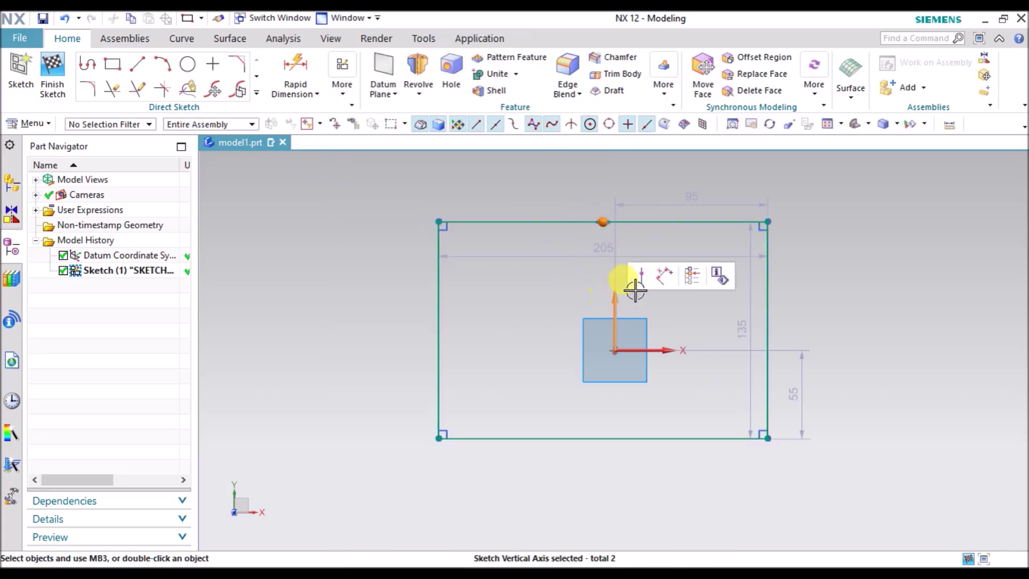
{"action": "left_click", "coordinate": [642, 276]}
{"action": "left_click", "coordinate": [776, 330]}
{"action": "left_click", "coordinate": [666, 347]}
{"action": "left_click", "coordinate": [713, 321]}
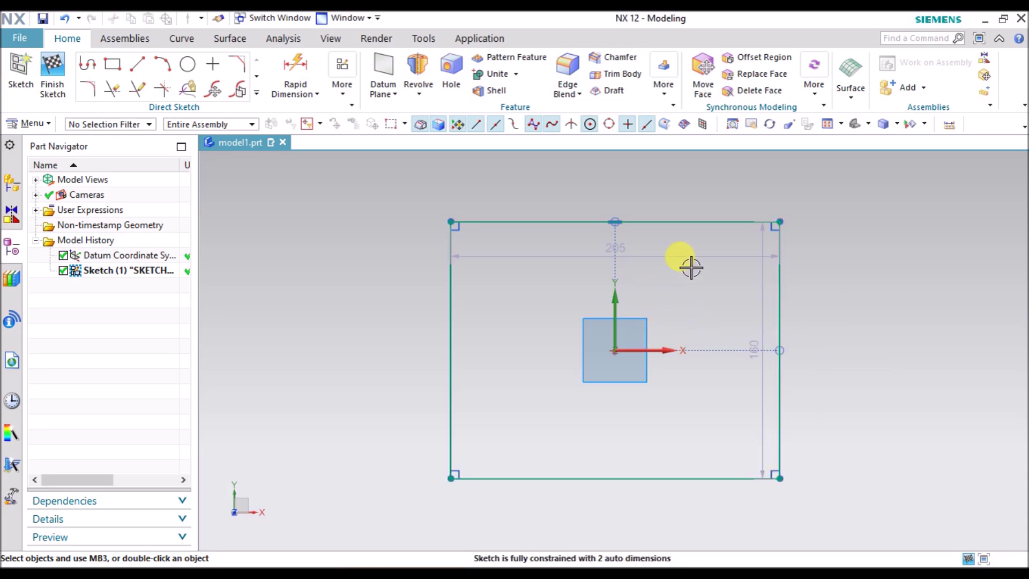
- Set both the width and the height of the rectangle to 100 mm
{"action": "double_click", "coordinate": [626, 184]}
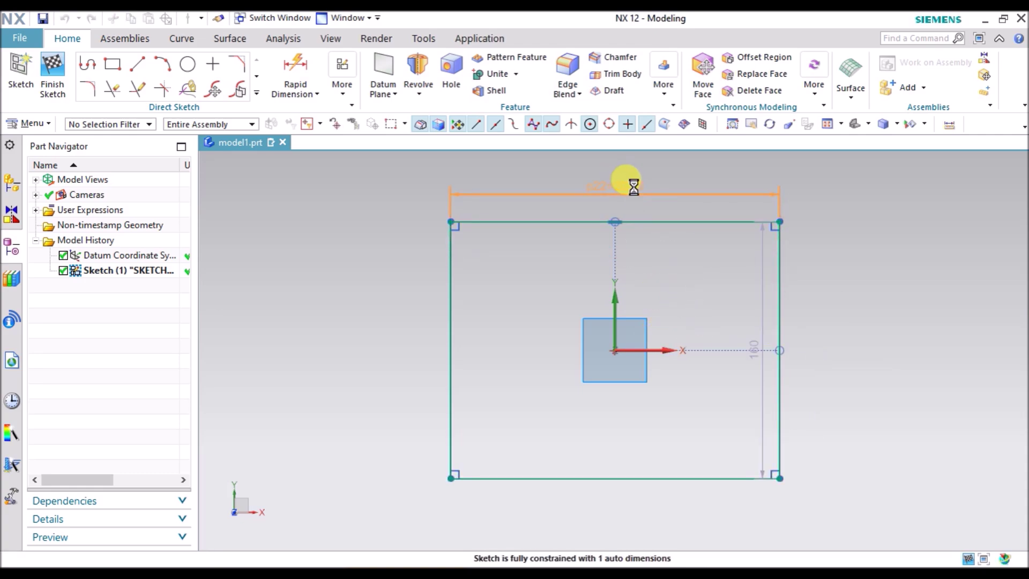
{"action": "type", "text": "100"}
{"action": "key", "text": "Return"}
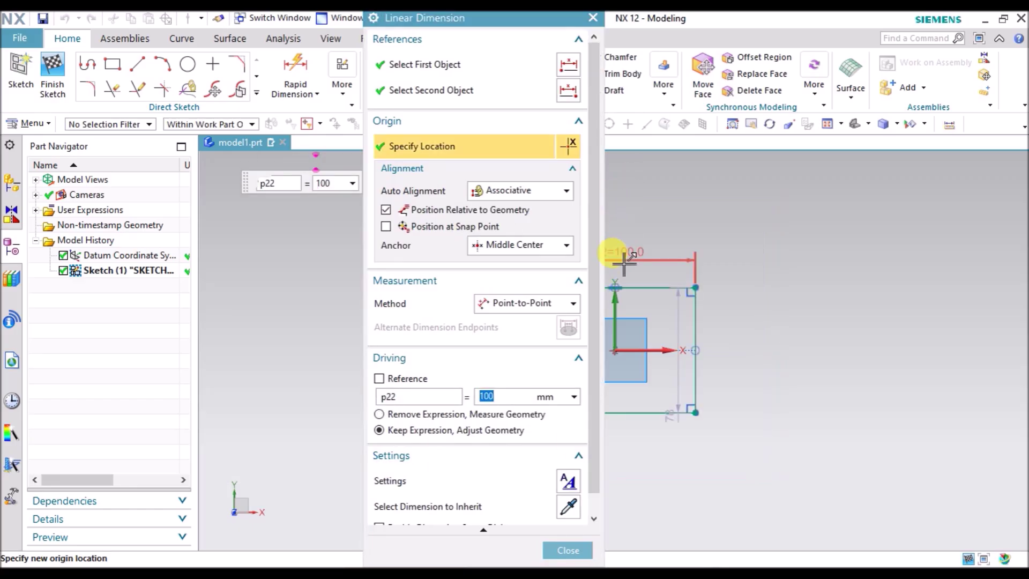
{"action": "left_click", "coordinate": [569, 550]}
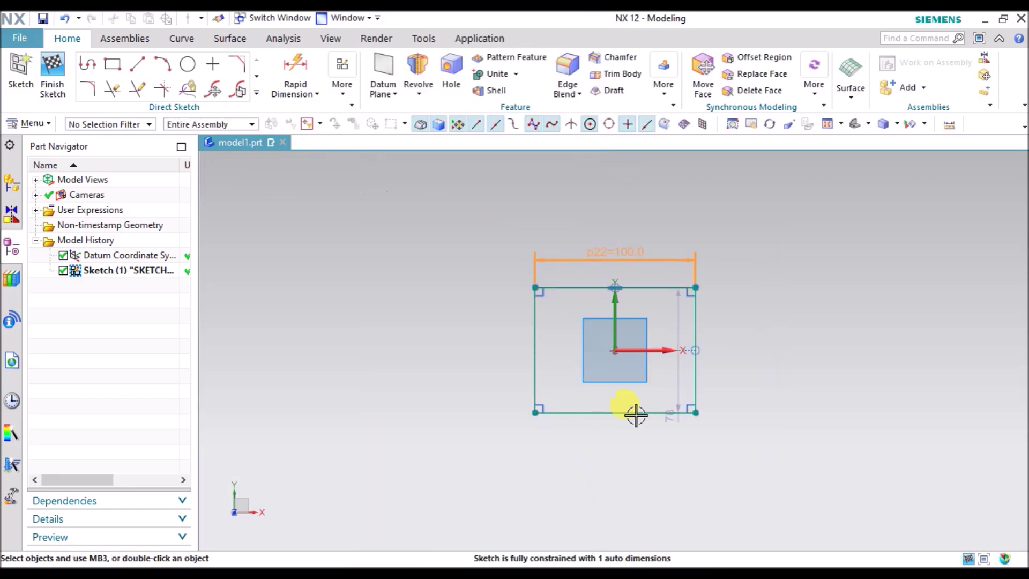
{"action": "double_click", "coordinate": [682, 372]}
{"action": "type", "text": "100"}
{"action": "key", "text": "Return"}
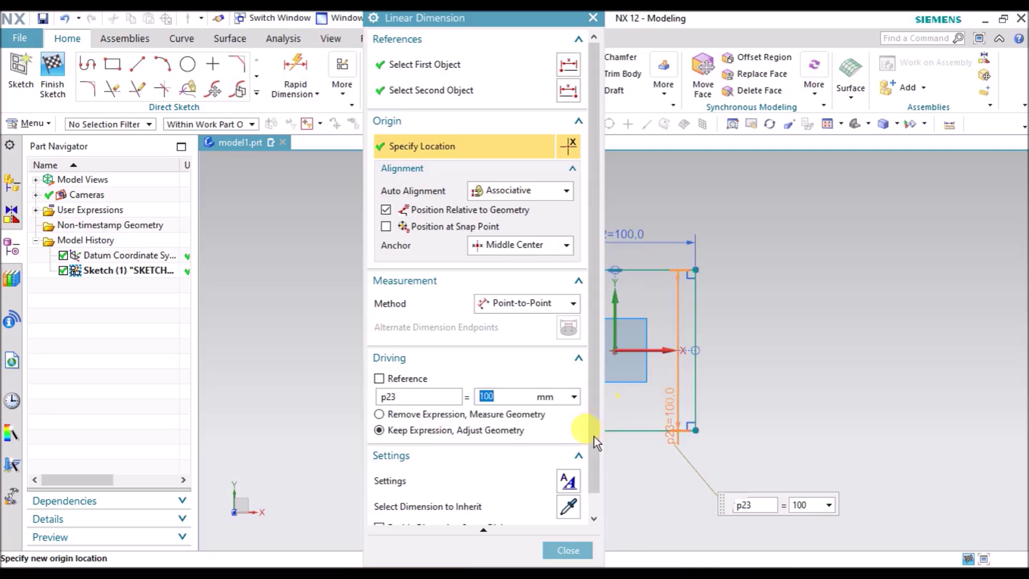
{"action": "left_click", "coordinate": [568, 550]}
- Place sketch points at the square's top-left corner and at the midpoints of its left and bottom edges
{"action": "scroll", "coordinate": [614, 418], "scroll_direction": "up", "scroll_amount": 2}
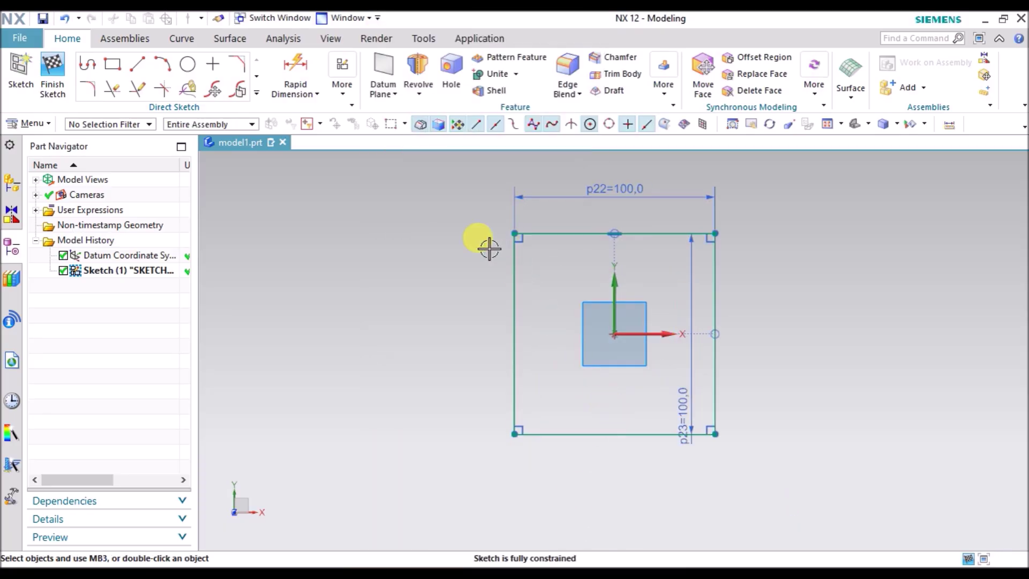
{"action": "left_click", "coordinate": [213, 64]}
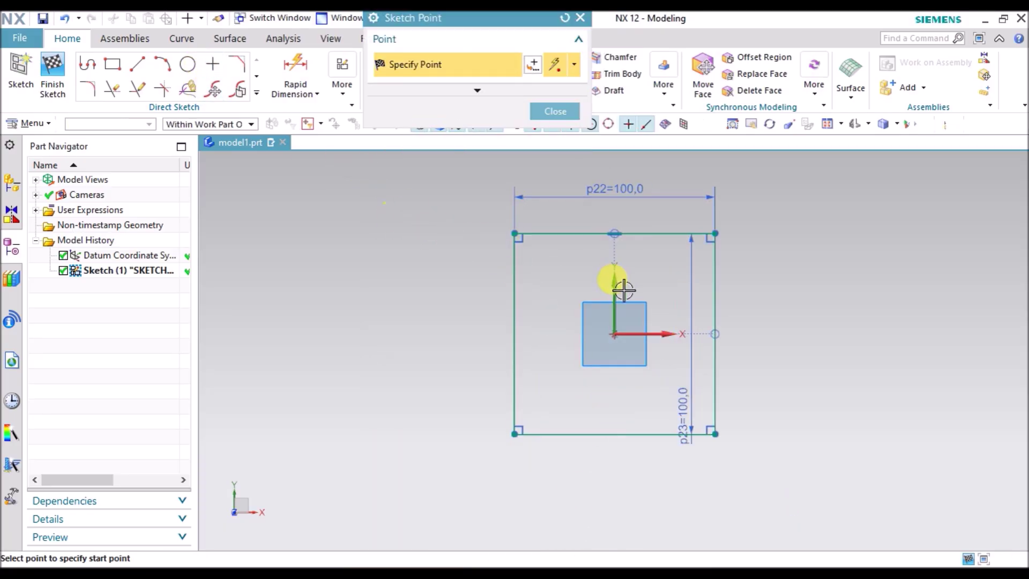
{"action": "scroll", "coordinate": [564, 281], "scroll_direction": "up", "scroll_amount": 1}
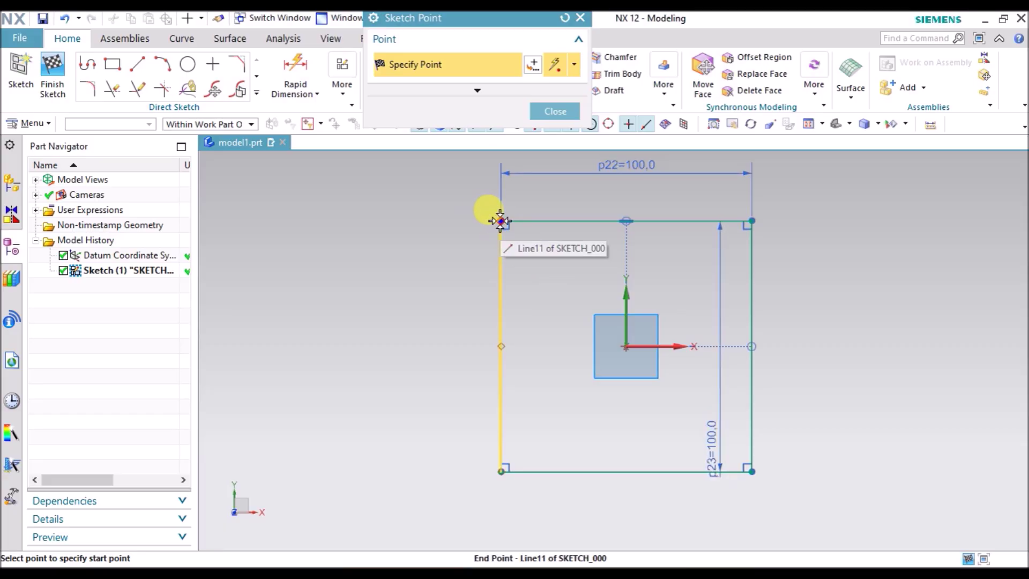
{"action": "left_click", "coordinate": [499, 344]}
{"action": "left_click", "coordinate": [633, 471]}
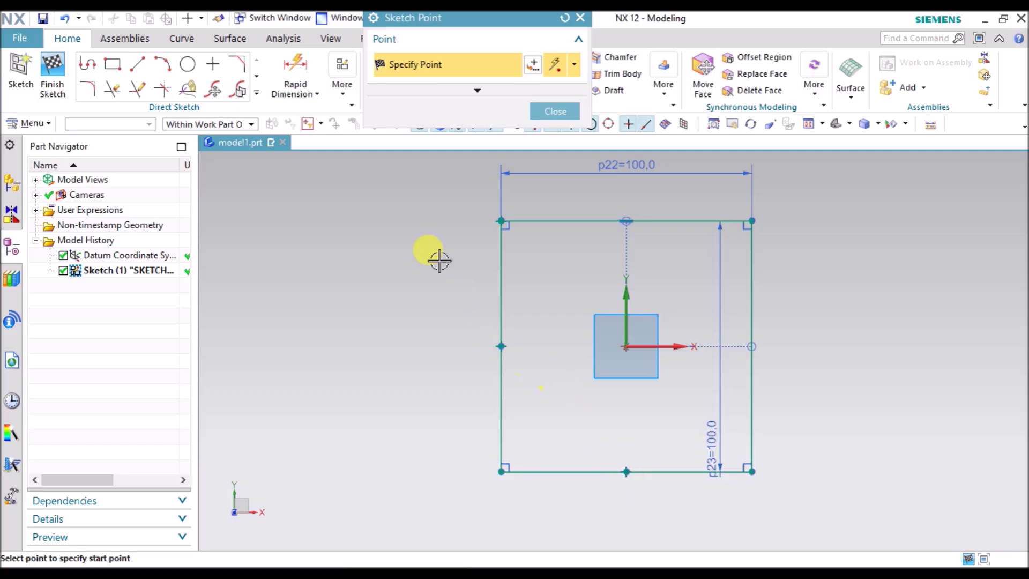
{"action": "right_click", "coordinate": [412, 238]}
{"action": "left_click", "coordinate": [425, 262]}
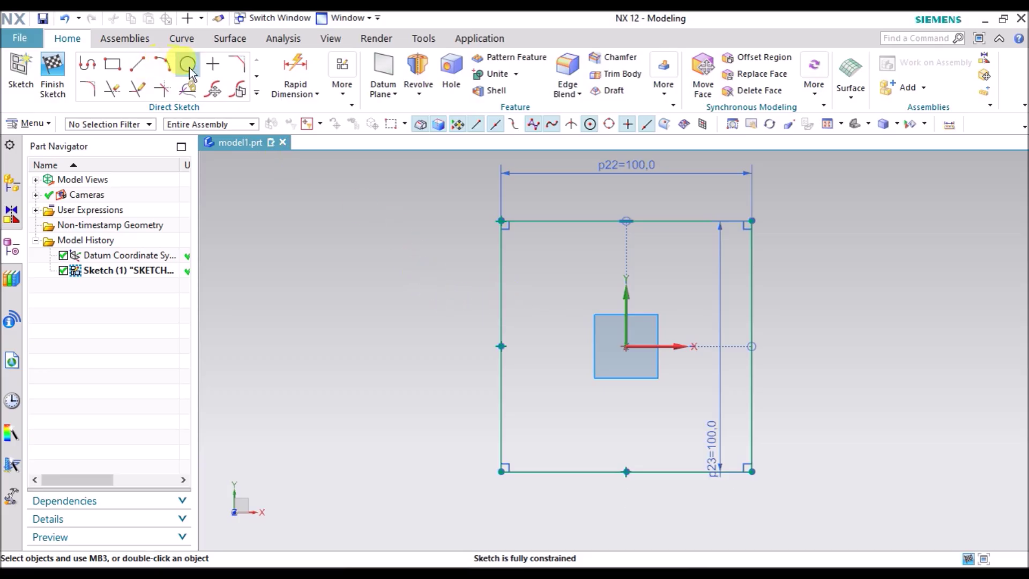
- Add a sketch point inside the square near its top-left corner, 15 mm from both the left and top edges
{"action": "left_click", "coordinate": [212, 64]}
{"action": "scroll", "coordinate": [528, 257], "scroll_direction": "up", "scroll_amount": 2}
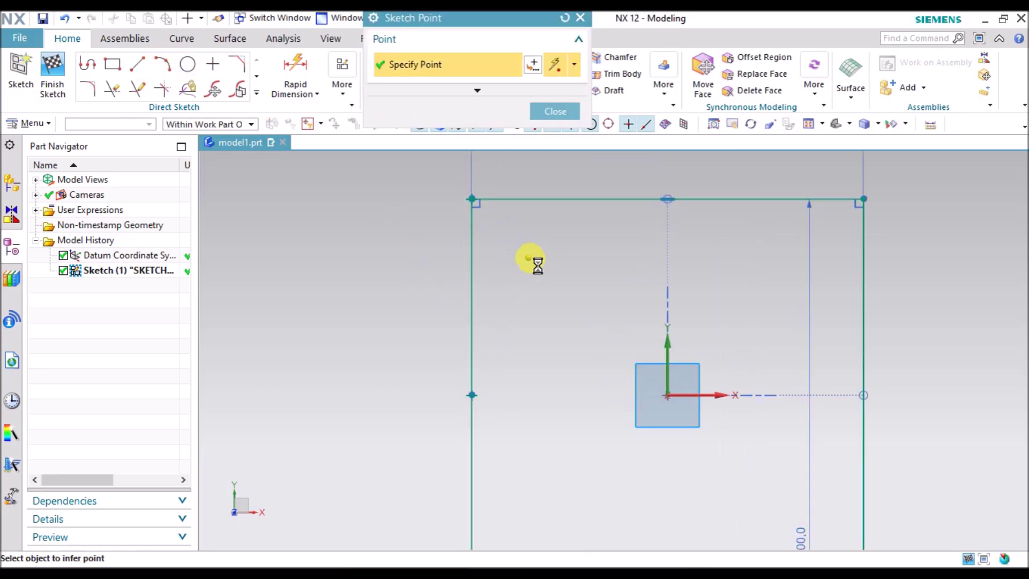
{"action": "left_click", "coordinate": [547, 116]}
{"action": "double_click", "coordinate": [501, 235]}
{"action": "type", "text": "15"}
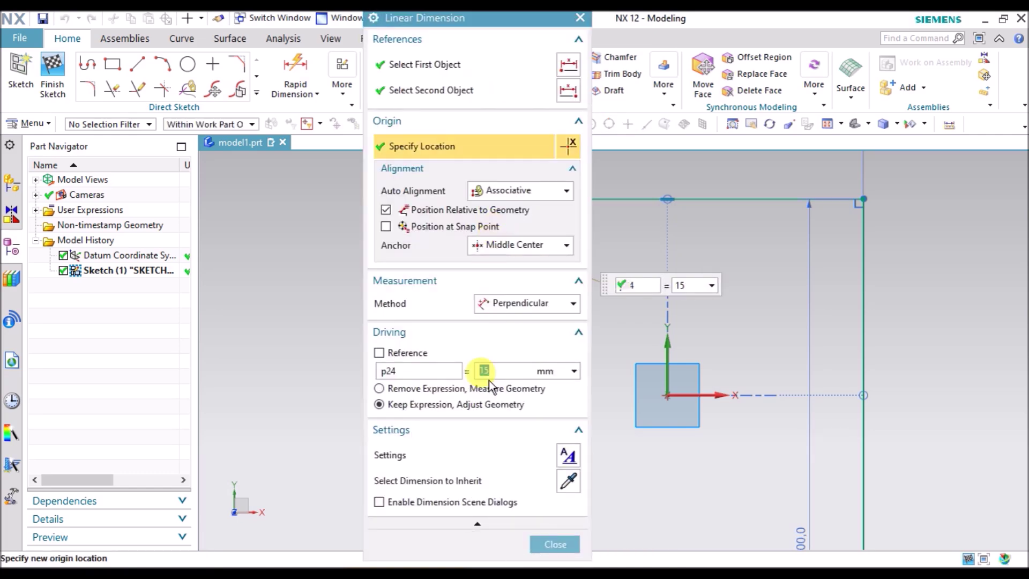
{"action": "left_click", "coordinate": [552, 541]}
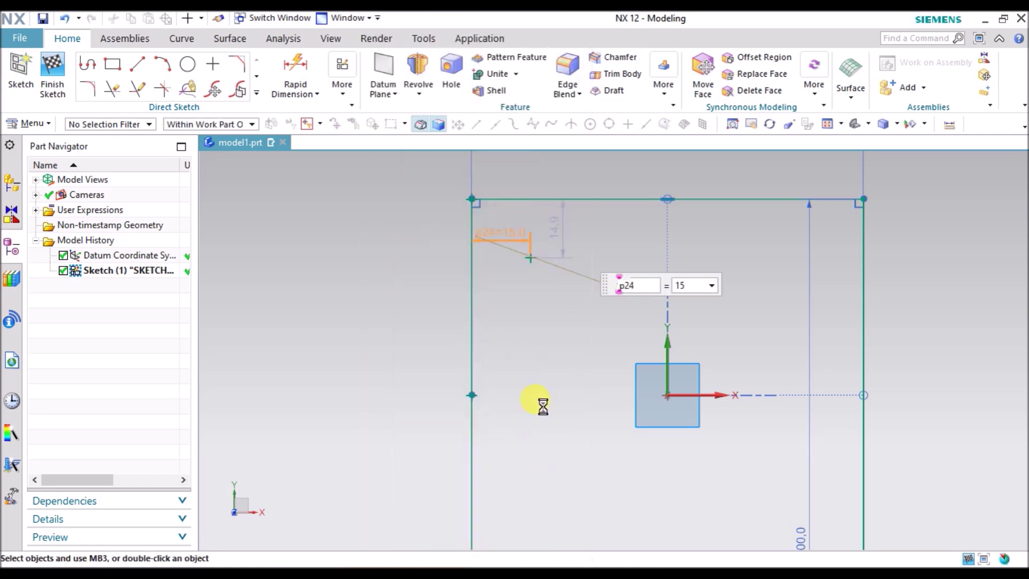
{"action": "double_click", "coordinate": [553, 227]}
{"action": "type", "text": "15"}
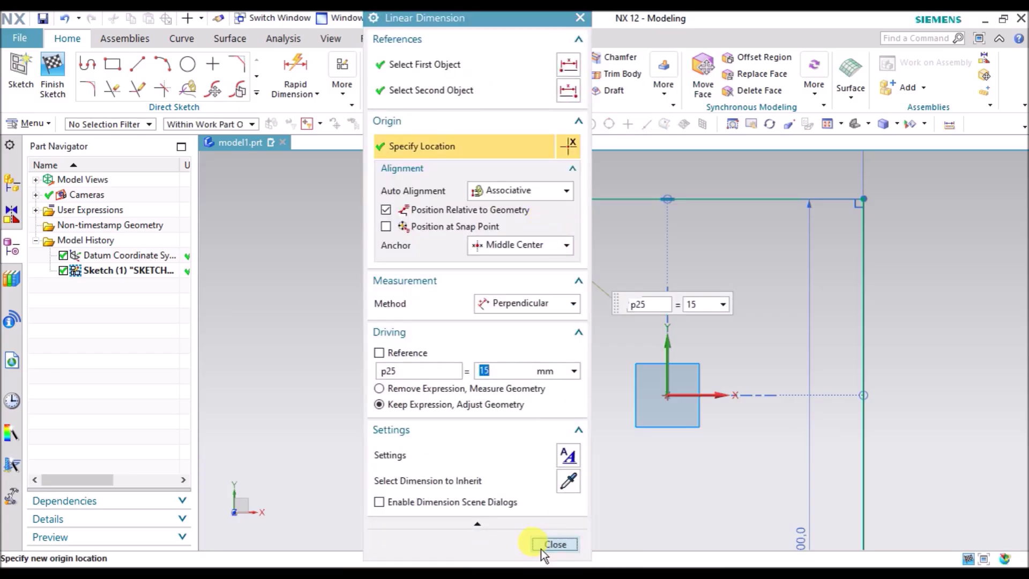
{"action": "left_click", "coordinate": [546, 544]}
- Move the inner point's horizontal dimension below the point and finish the sketch
{"action": "left_click_drag", "start_coordinate": [489, 242], "coordinate": [491, 273]}
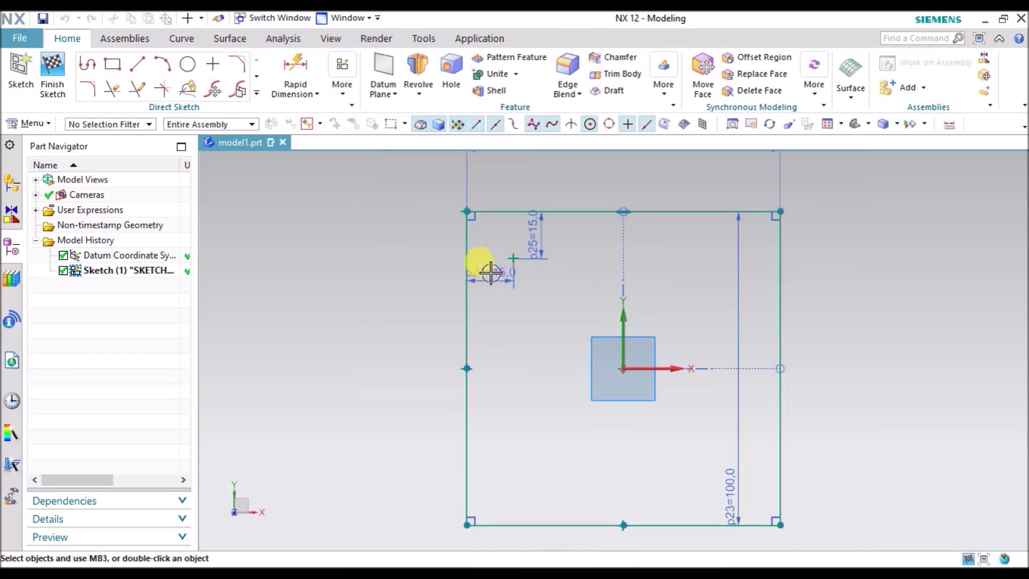
{"action": "right_click", "coordinate": [387, 218]}
{"action": "left_click", "coordinate": [394, 222]}
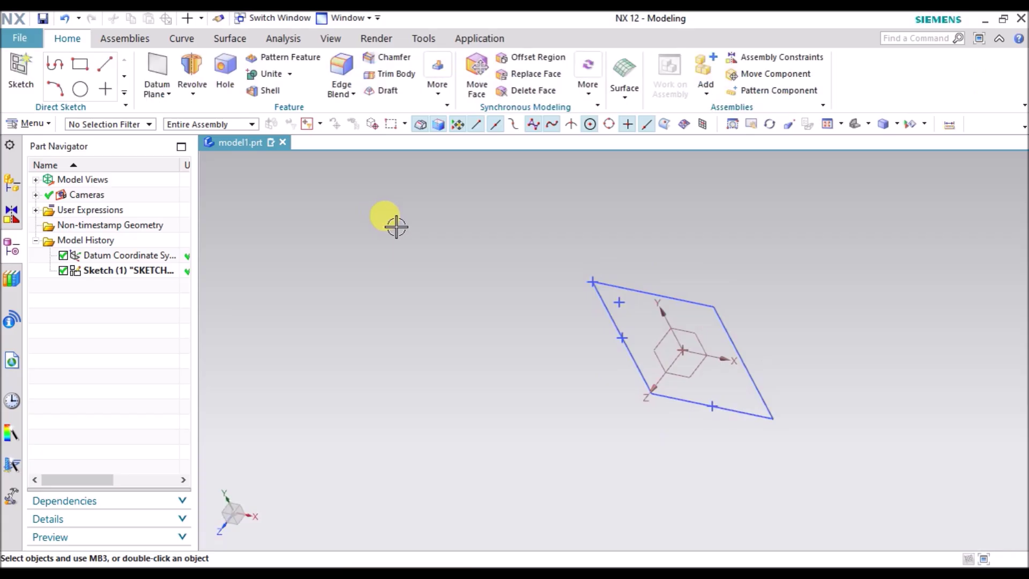
- Start an Extrude using the four edges of the sketched square as the section
{"action": "mouse_move", "coordinate": [475, 324]}
{"action": "middle_mouse_down"}
{"action": "mouse_move", "coordinate": [418, 327]}
{"action": "mouse_move", "coordinate": [391, 343]}
{"action": "middle_mouse_up"}
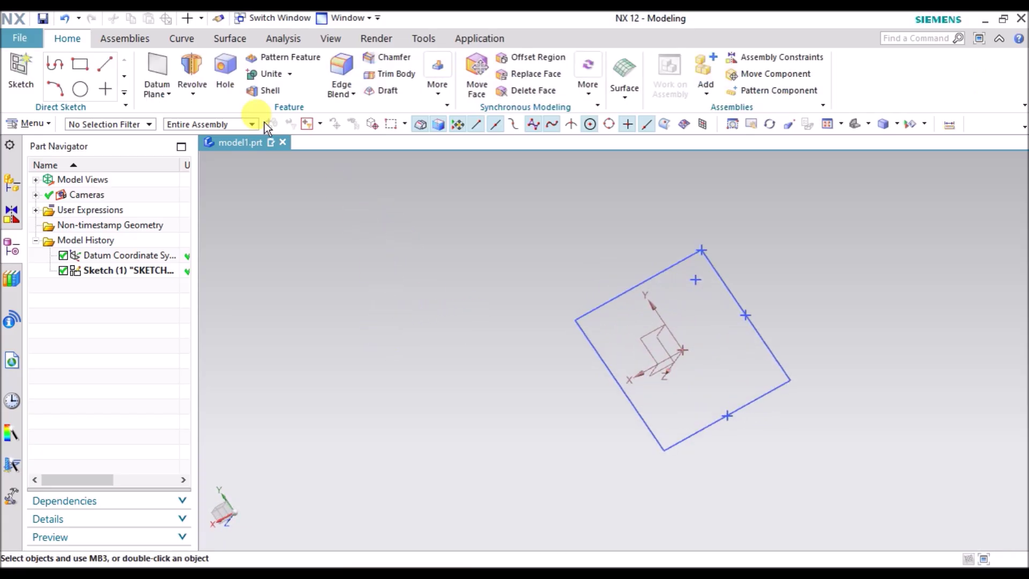
{"action": "left_click", "coordinate": [198, 90]}
{"action": "left_click", "coordinate": [205, 108]}
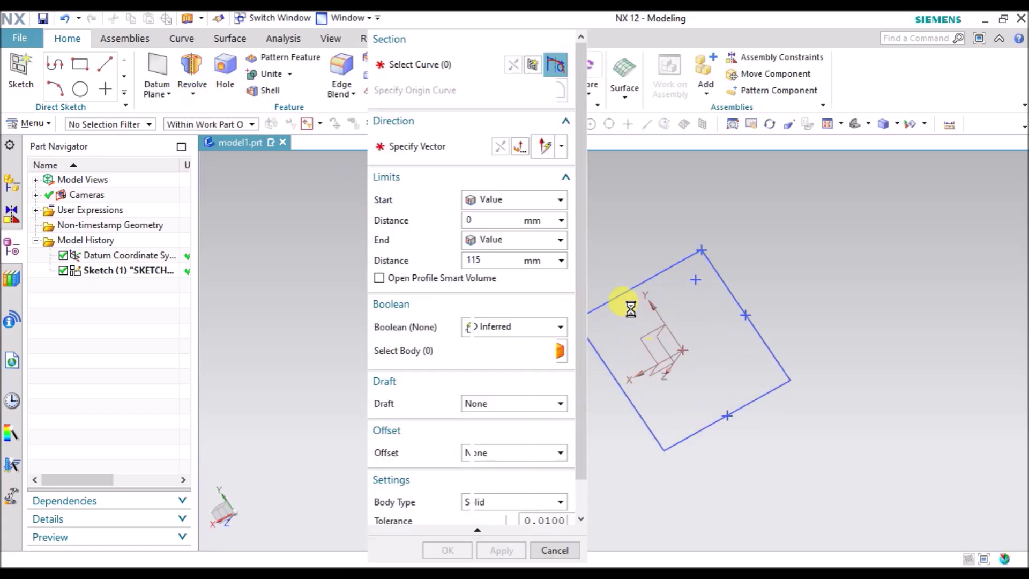
{"action": "left_click", "coordinate": [619, 295]}
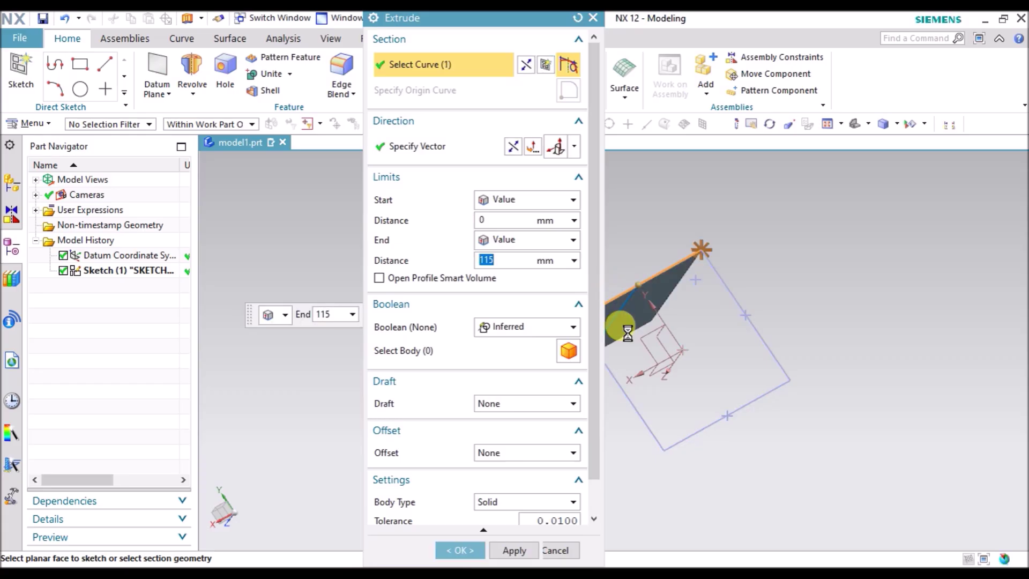
{"action": "left_click", "coordinate": [676, 440]}
{"action": "left_click", "coordinate": [684, 442]}
{"action": "left_click", "coordinate": [729, 314]}
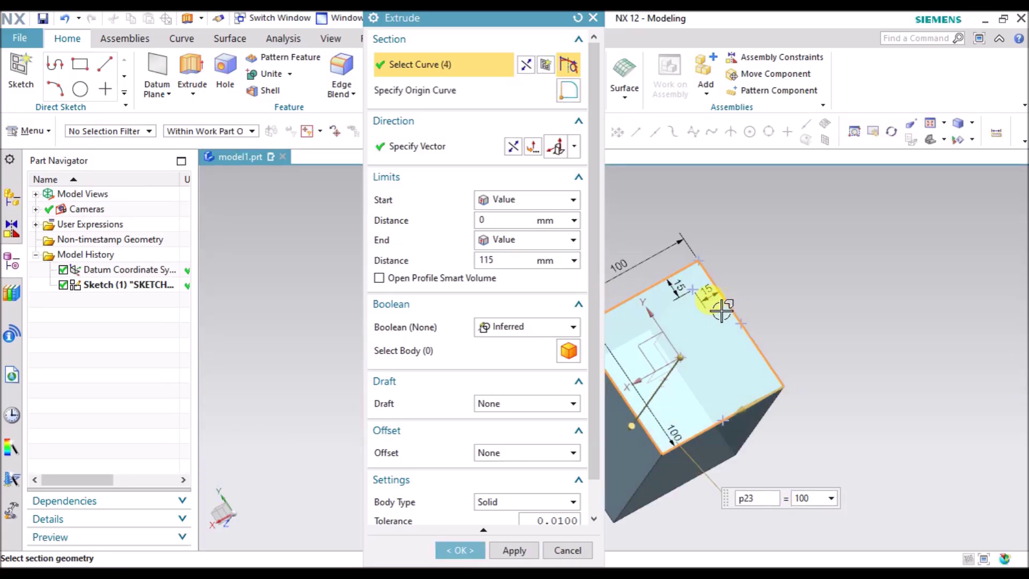
- Set the extrusion's end distance to 50 mm and create the block
{"action": "left_click_drag", "start_coordinate": [515, 25], "coordinate": [358, 53]}
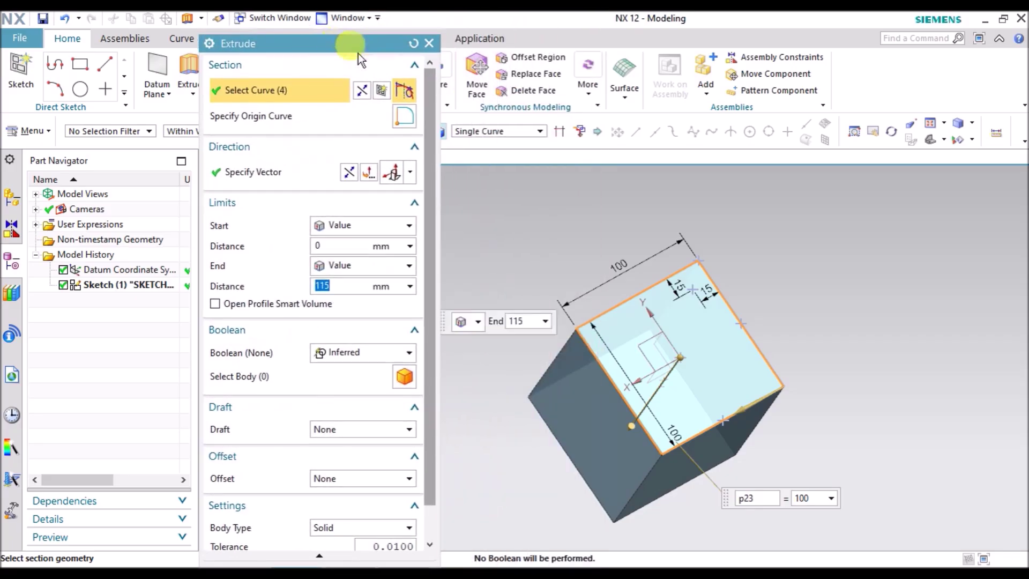
{"action": "left_click", "coordinate": [492, 133]}
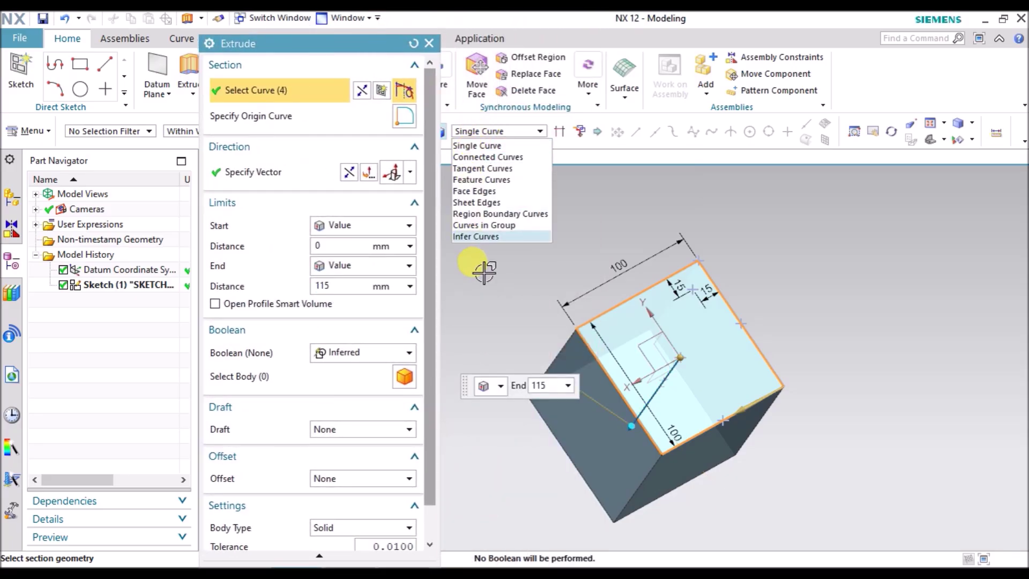
{"action": "left_click", "coordinate": [340, 283]}
{"action": "type", "text": "50"}
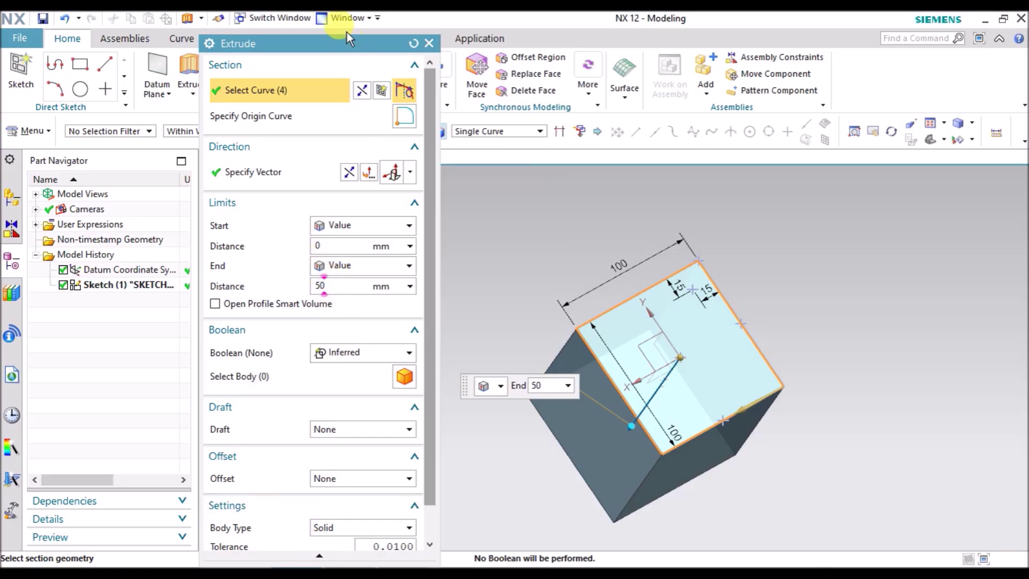
{"action": "left_click_drag", "start_coordinate": [350, 36], "coordinate": [335, 70]}
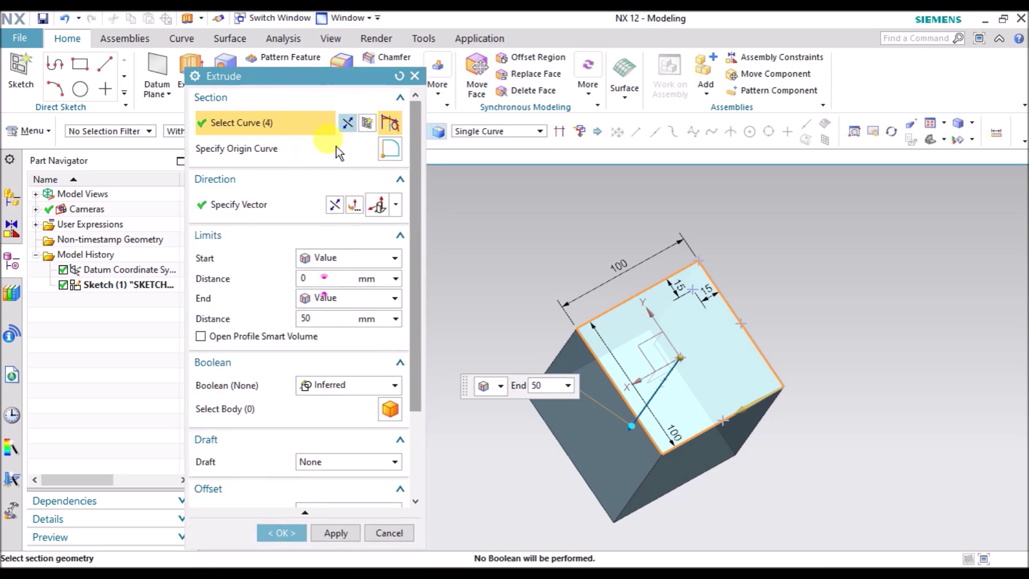
{"action": "left_click", "coordinate": [275, 530]}
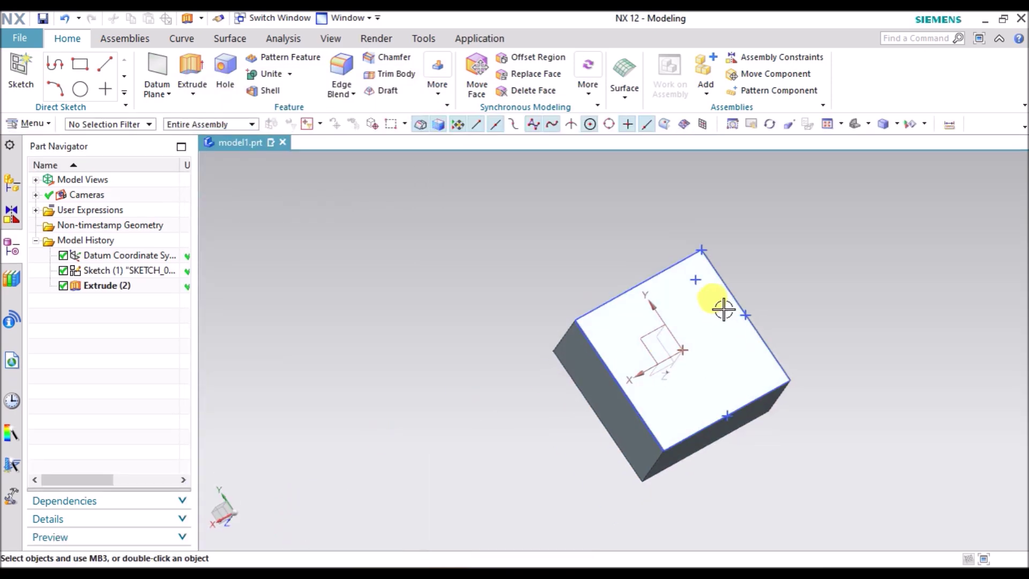
- Start a General Hole positioned at the inner sketch point near the corner of the block's square face
{"action": "scroll", "coordinate": [723, 305], "scroll_direction": "up", "scroll_amount": 3}
{"action": "middle_click_drag", "start_coordinate": [761, 320], "coordinate": [861, 303]}
{"action": "key", "text": "F8"}
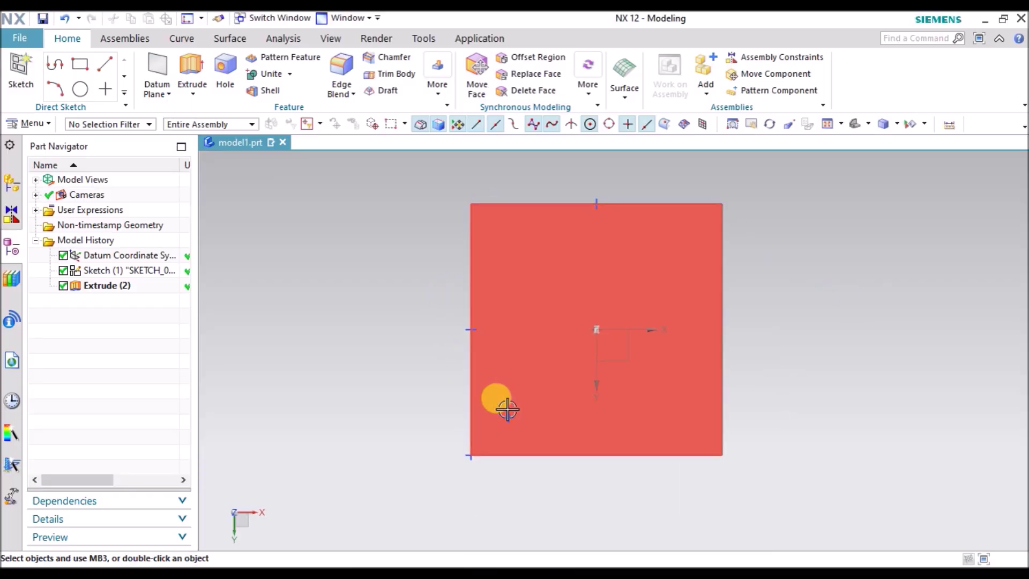
{"action": "left_click", "coordinate": [225, 67]}
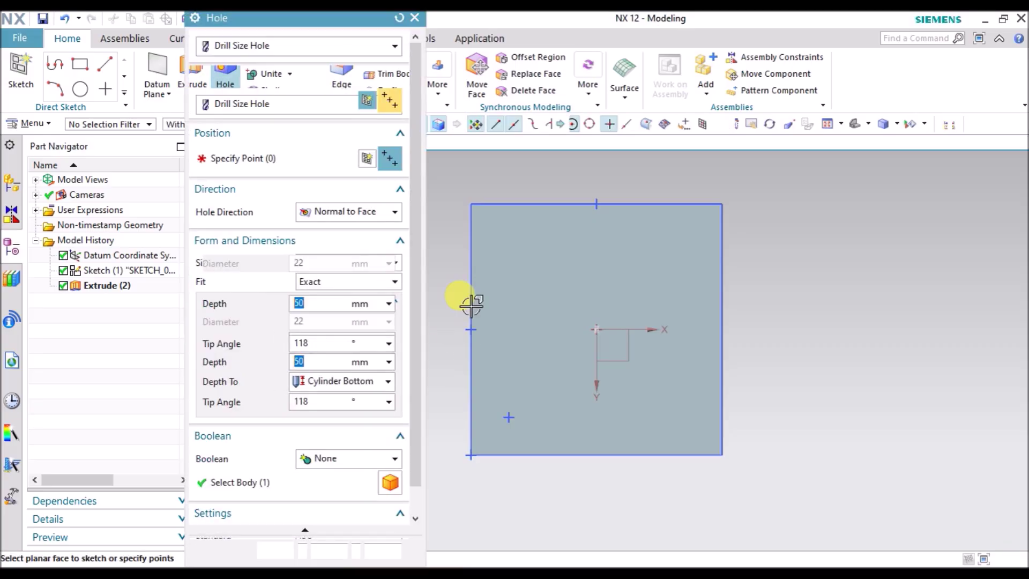
{"action": "left_click", "coordinate": [252, 48]}
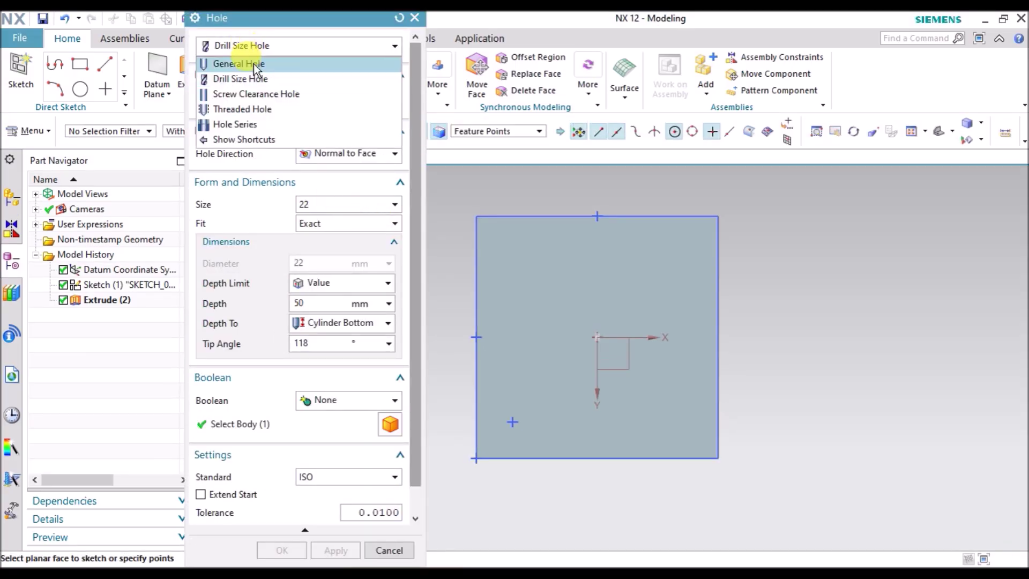
{"action": "left_click", "coordinate": [253, 65]}
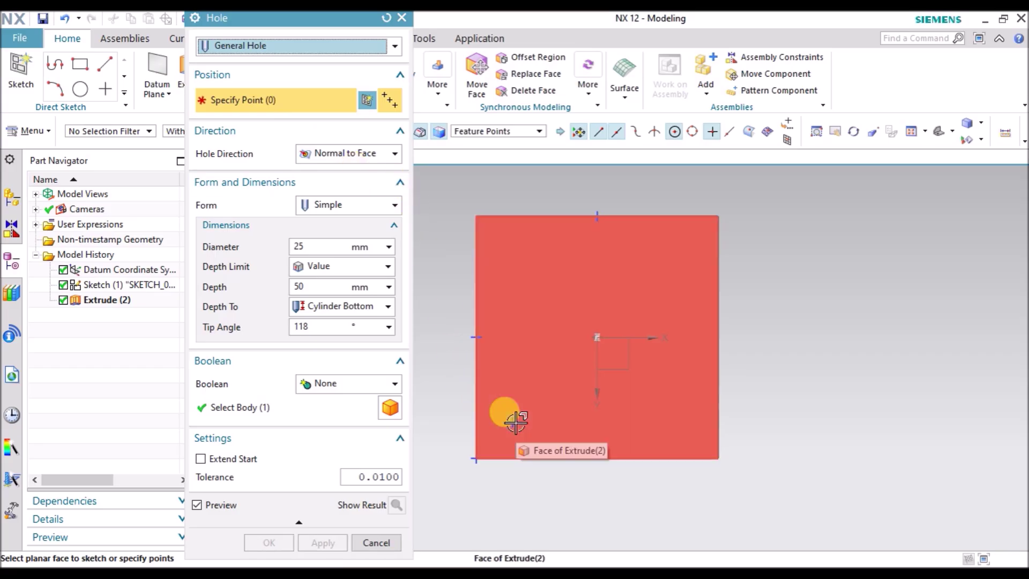
{"action": "left_click", "coordinate": [512, 421]}
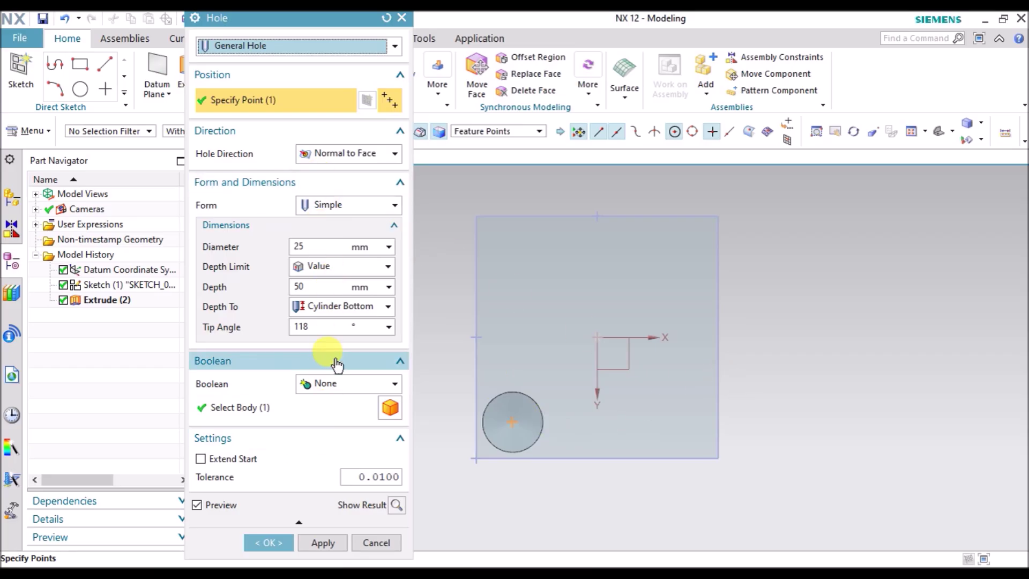
- Try the Along Vector hole direction and return it to Normal to Face
{"action": "left_click", "coordinate": [359, 153]}
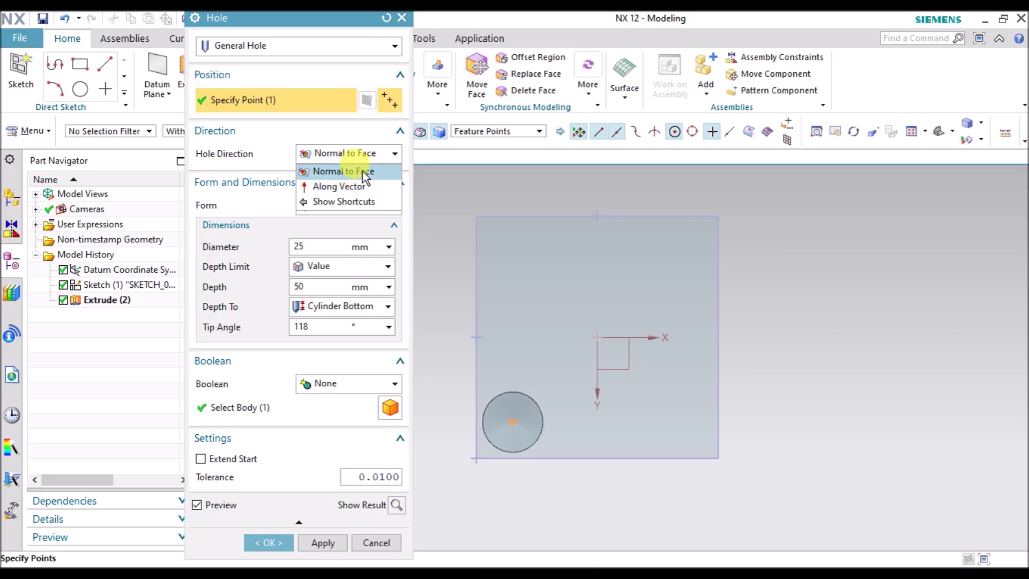
{"action": "left_click", "coordinate": [369, 155]}
{"action": "middle_click_drag", "start_coordinate": [598, 370], "coordinate": [557, 338]}
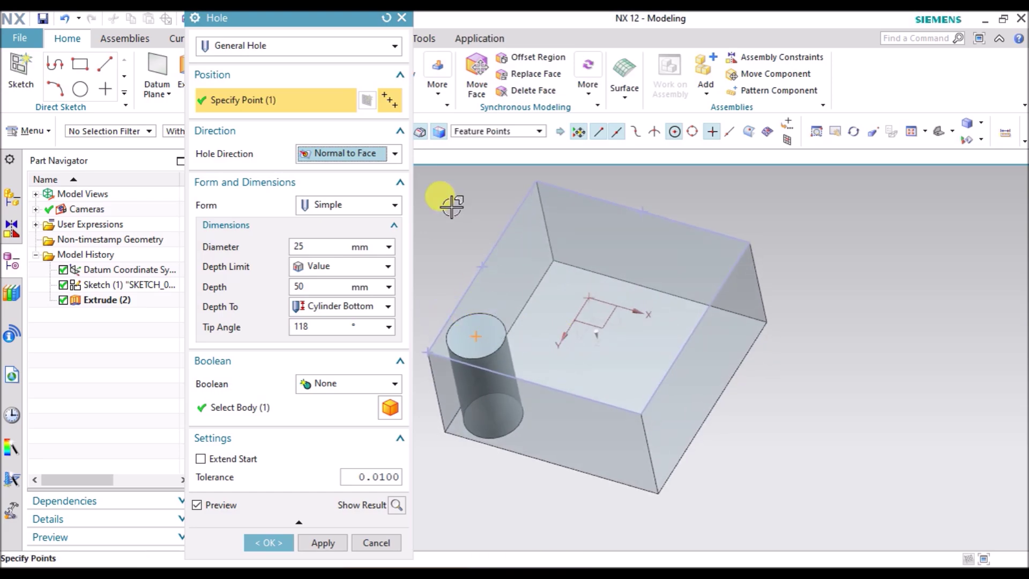
{"action": "left_click", "coordinate": [395, 154]}
{"action": "left_click", "coordinate": [358, 189]}
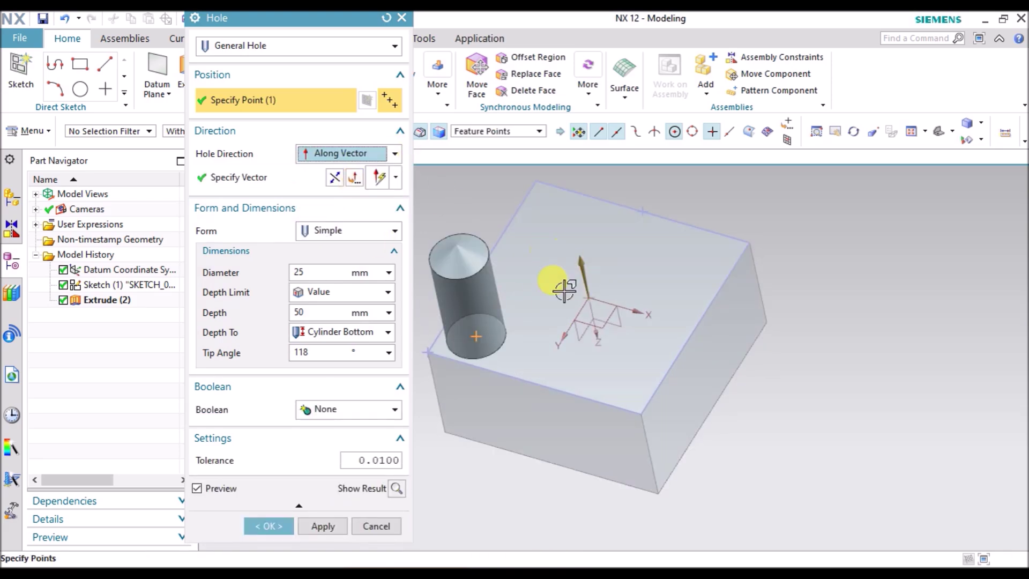
{"action": "left_click", "coordinate": [371, 155]}
{"action": "left_click", "coordinate": [370, 171]}
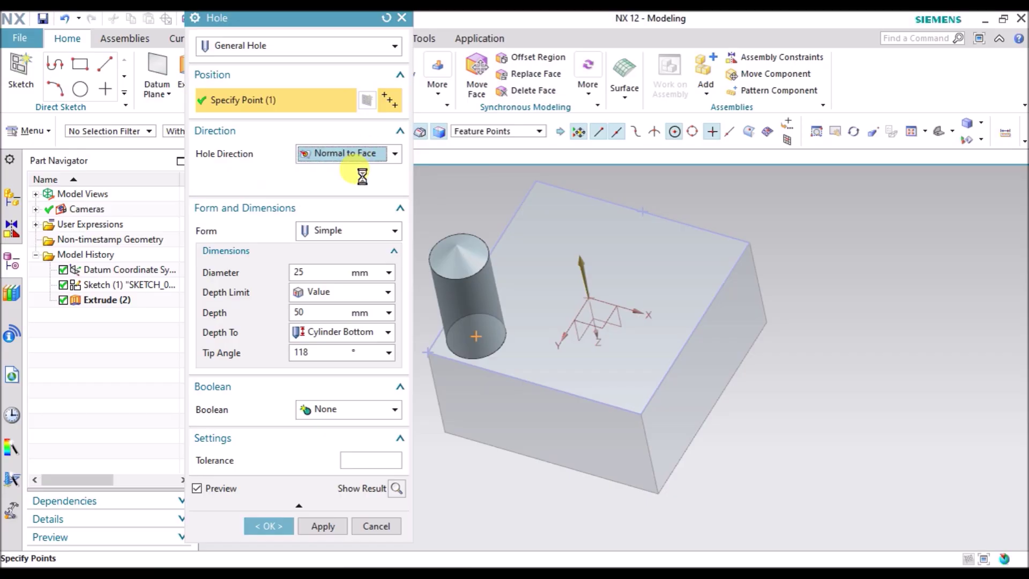
{"action": "scroll", "coordinate": [647, 247], "scroll_direction": "down", "scroll_amount": 1}
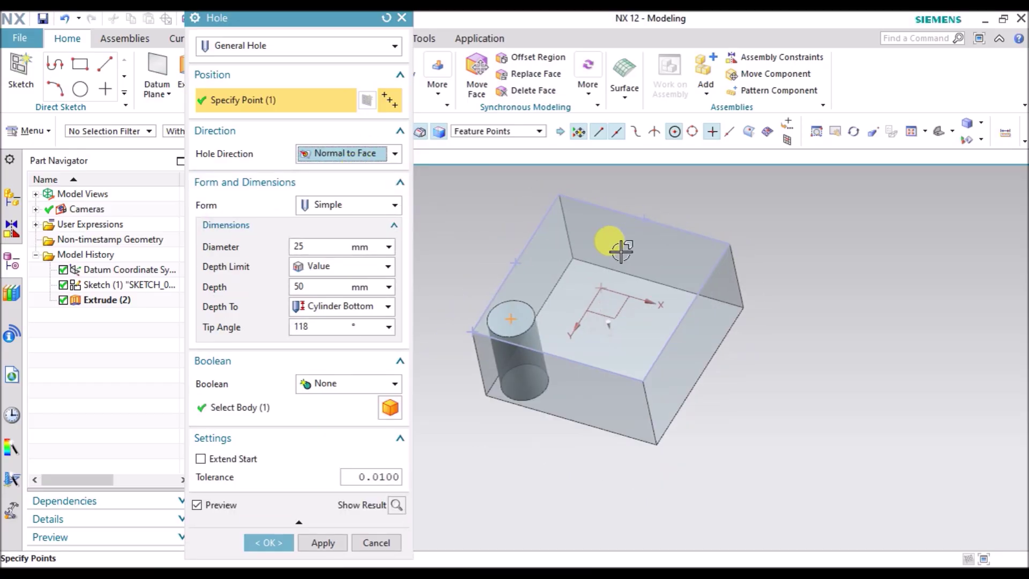
- Review the hole forms, keep Simple, and examine the diameter, depth and conical tip of the previewed hole
{"action": "left_click", "coordinate": [354, 206]}
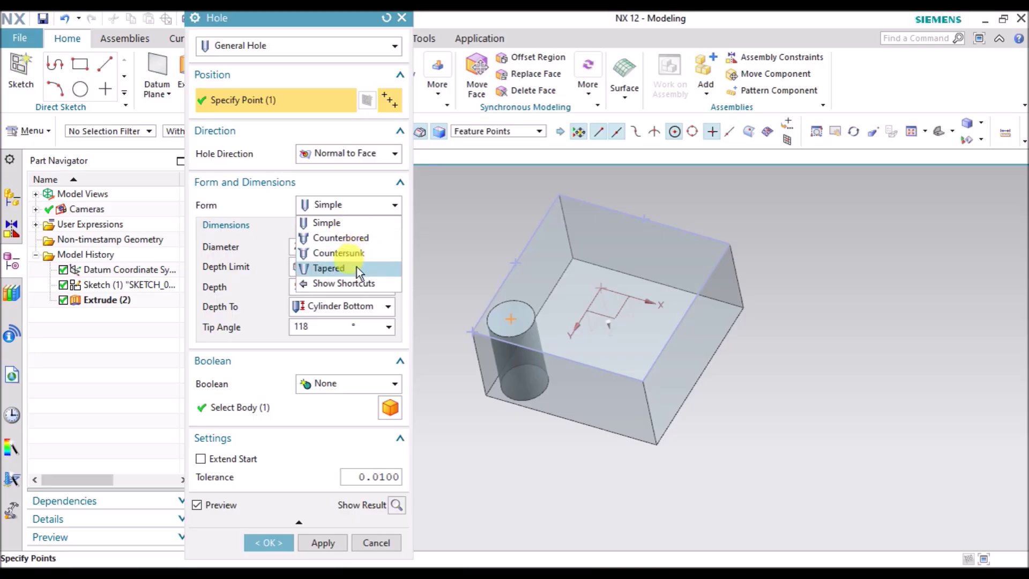
{"action": "left_click", "coordinate": [357, 222]}
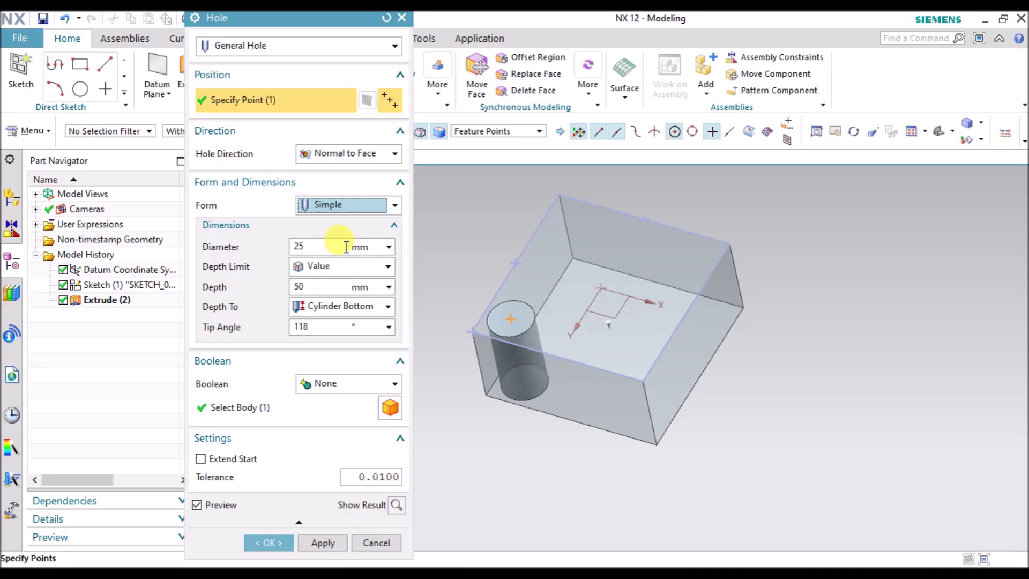
{"action": "left_click_drag", "start_coordinate": [346, 246], "coordinate": [287, 248]}
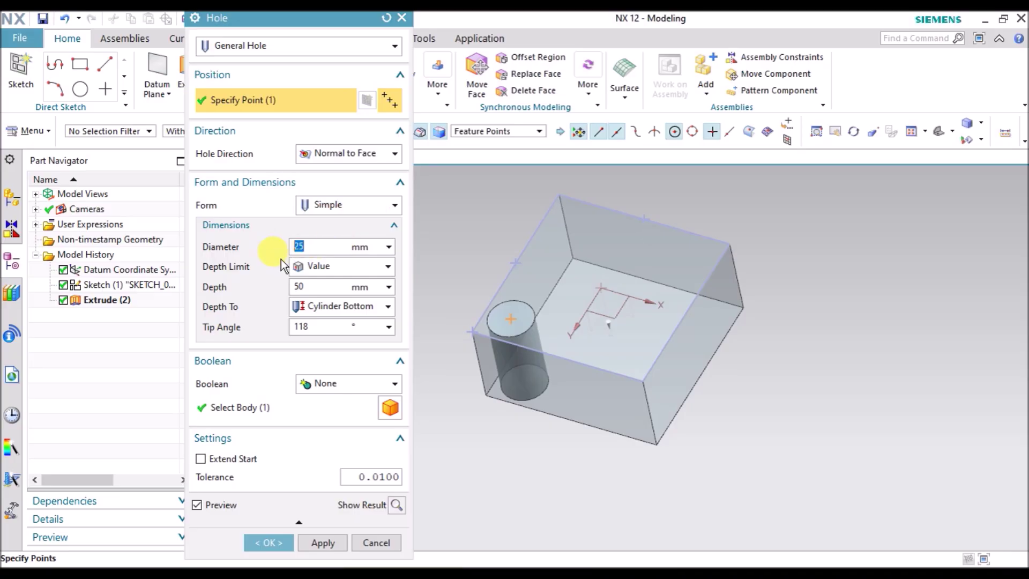
{"action": "left_click_drag", "start_coordinate": [321, 287], "coordinate": [296, 286]}
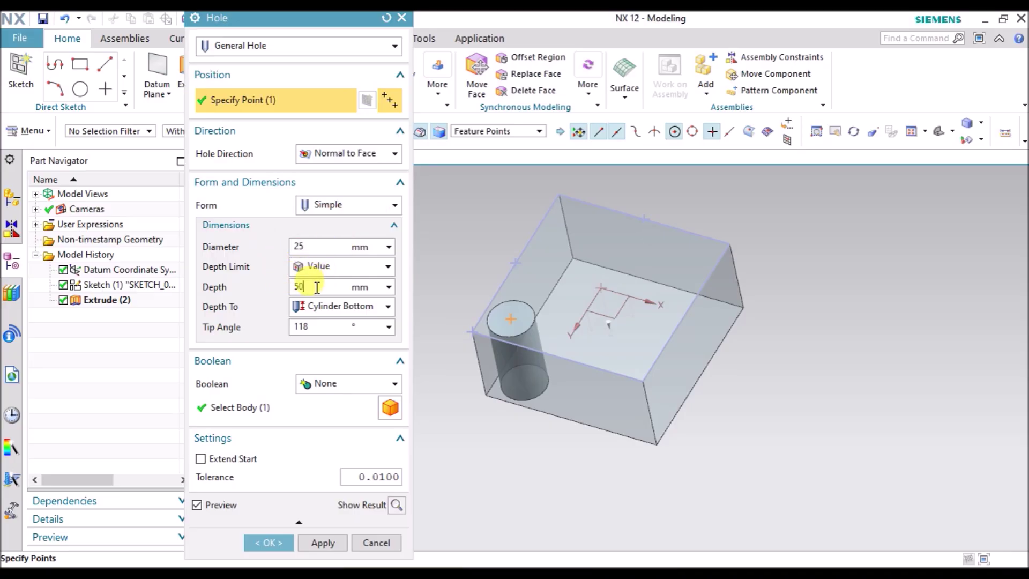
{"action": "middle_click_drag", "start_coordinate": [439, 392], "coordinate": [490, 378]}
{"action": "scroll", "coordinate": [498, 375], "scroll_direction": "up", "scroll_amount": 5}
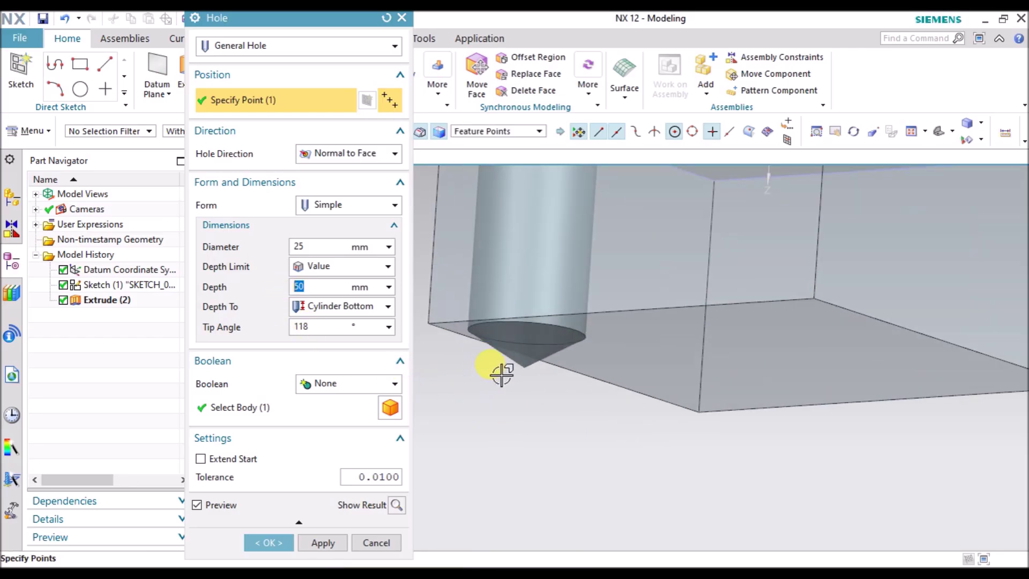
{"action": "scroll", "coordinate": [515, 324], "scroll_direction": "down", "scroll_amount": 5}
{"action": "middle_click_drag", "start_coordinate": [495, 308], "coordinate": [489, 315]}
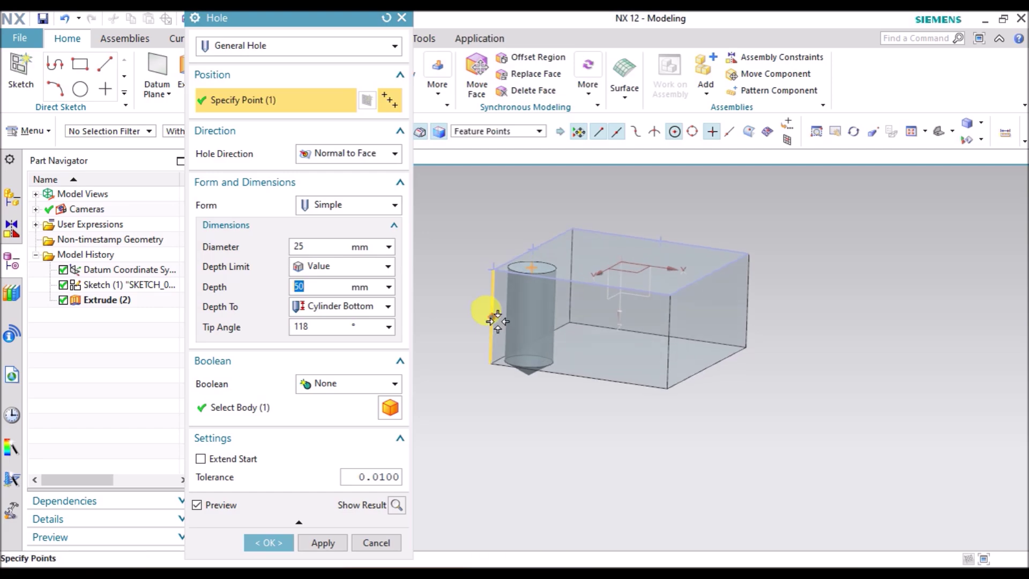
- Set the hole's Boolean to Subtract from the block and enable Extend Start
{"action": "left_click", "coordinate": [345, 384]}
{"action": "left_click", "coordinate": [338, 398]}
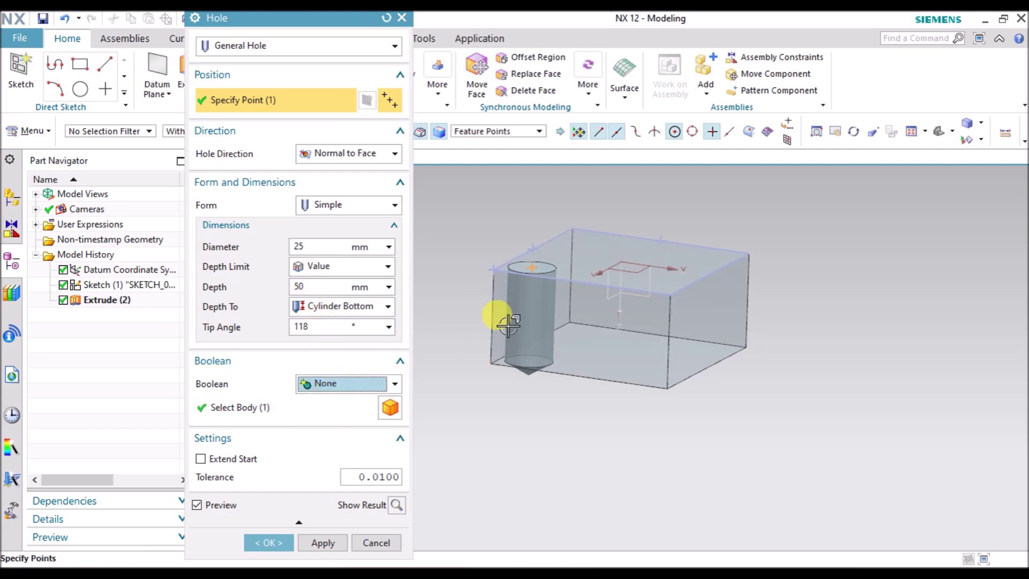
{"action": "left_click", "coordinate": [347, 383]}
{"action": "left_click", "coordinate": [345, 416]}
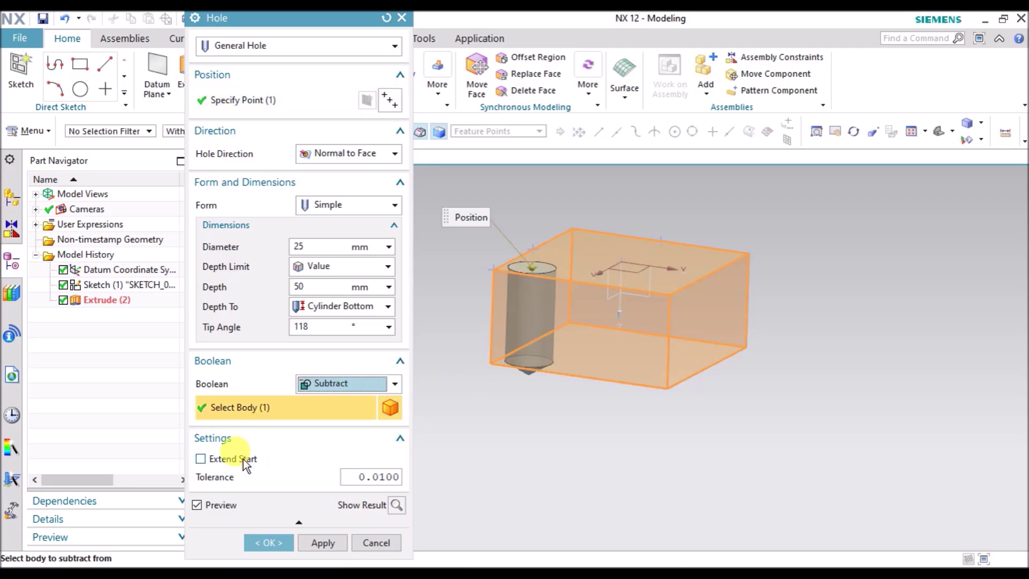
{"action": "left_click", "coordinate": [226, 459]}
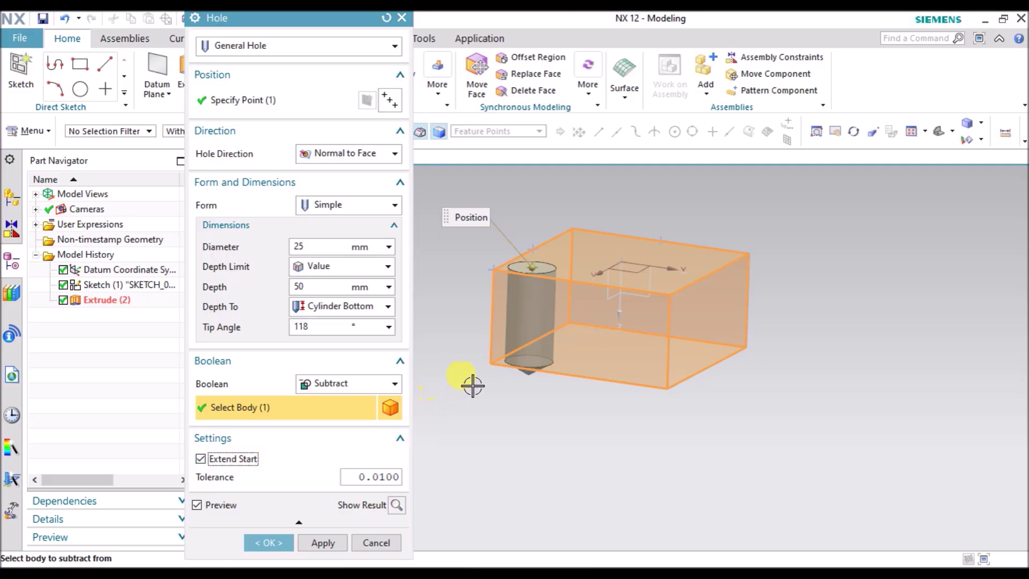
{"action": "scroll", "coordinate": [512, 386], "scroll_direction": "up", "scroll_amount": 2}
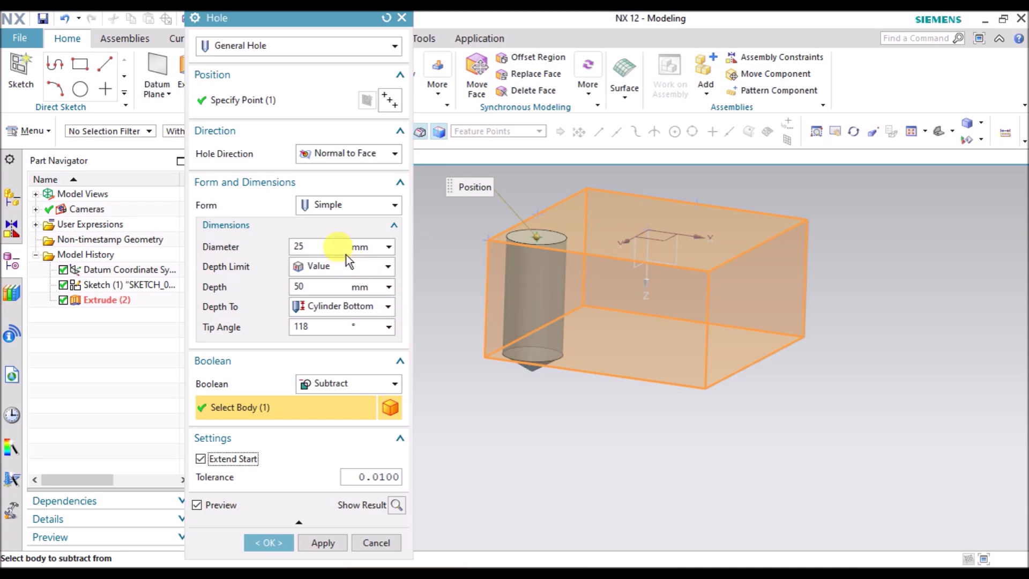
- Set the simple hole's diameter to 15 mm
{"action": "left_click", "coordinate": [330, 153]}
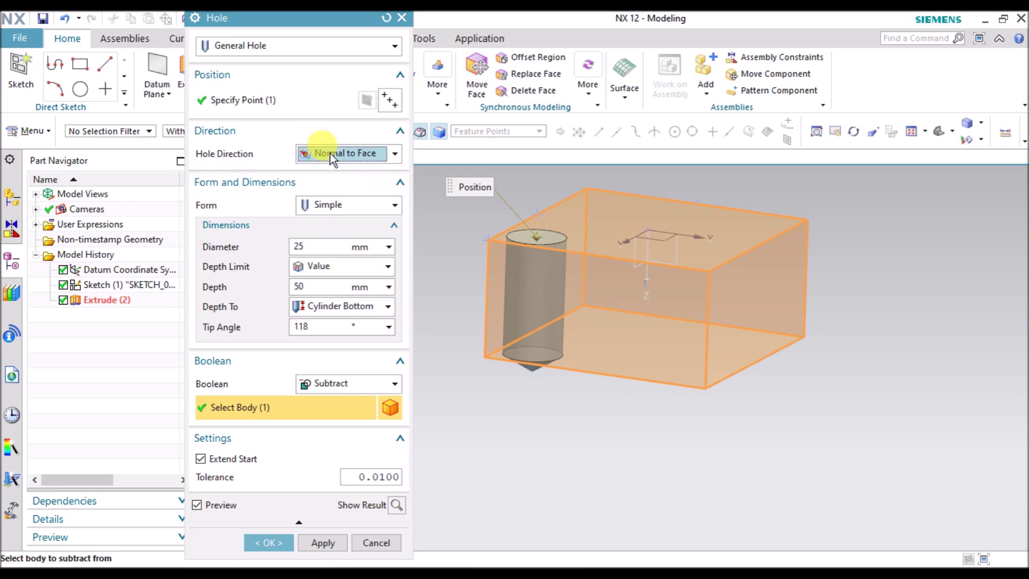
{"action": "double_click", "coordinate": [315, 246]}
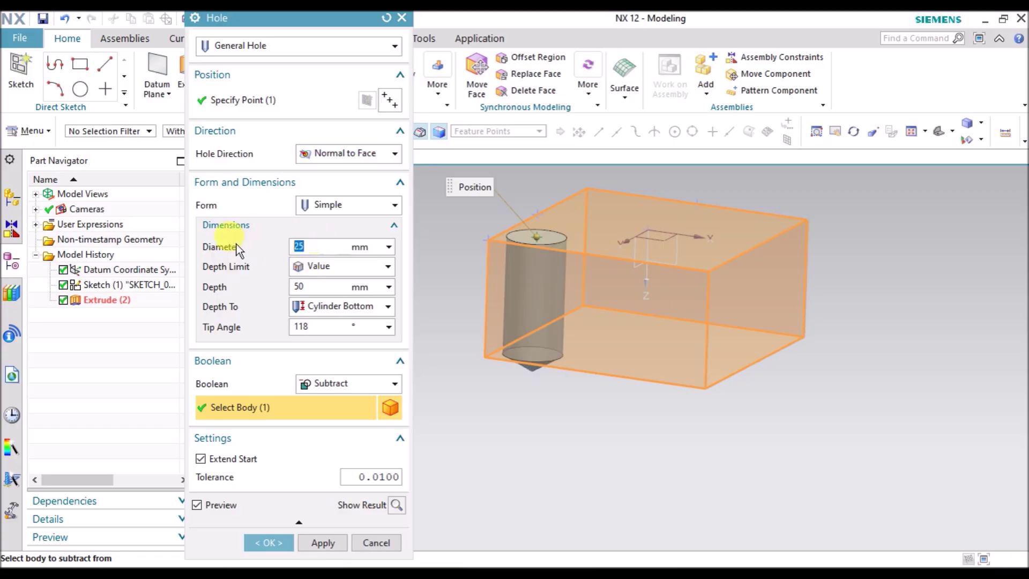
{"action": "type", "text": "15"}
{"action": "key", "text": "Return"}
{"action": "scroll", "coordinate": [475, 234], "scroll_direction": "up", "scroll_amount": 3}
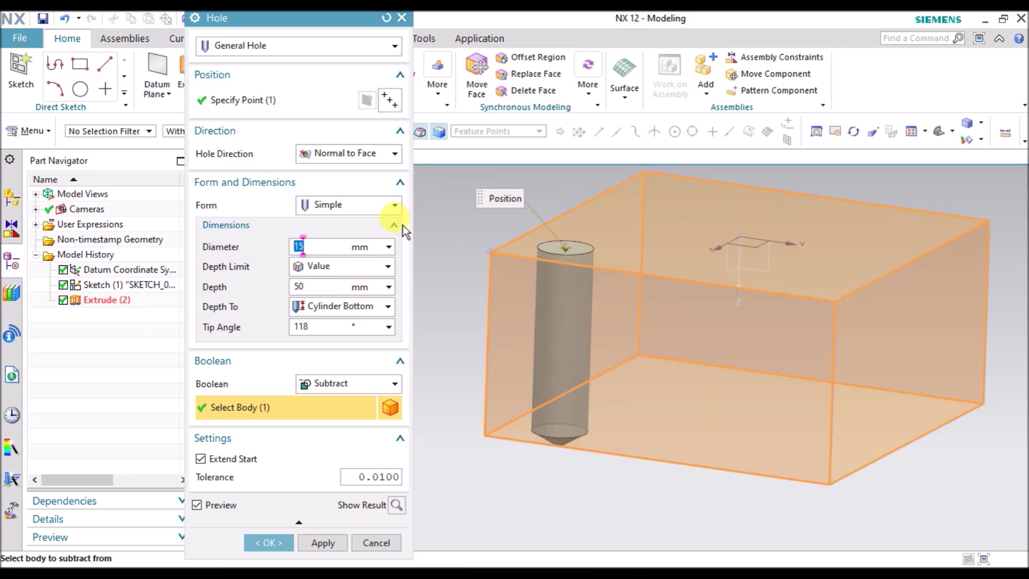
- Try the Until Selected depth limit for the hole, with the block's bottom face as the end face
{"action": "left_click", "coordinate": [333, 267]}
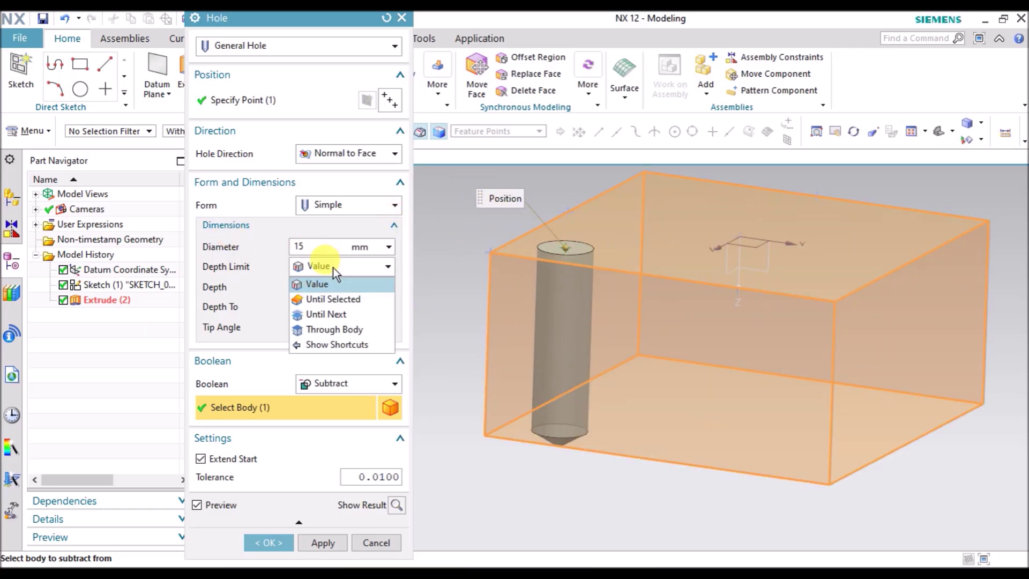
{"action": "left_click", "coordinate": [332, 268]}
{"action": "left_click", "coordinate": [337, 265]}
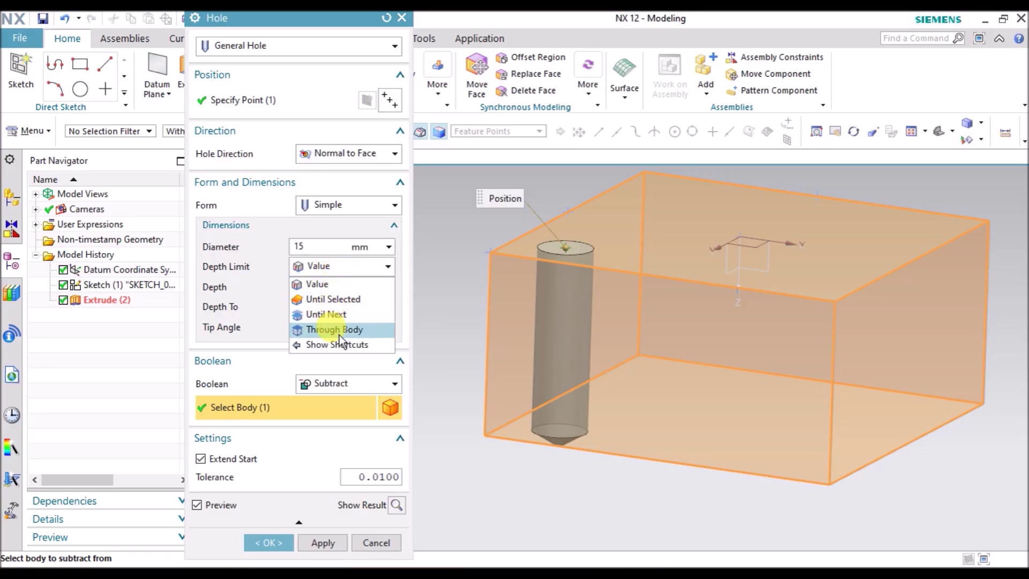
{"action": "left_click", "coordinate": [333, 298]}
{"action": "scroll", "coordinate": [513, 384], "scroll_direction": "up", "scroll_amount": 4}
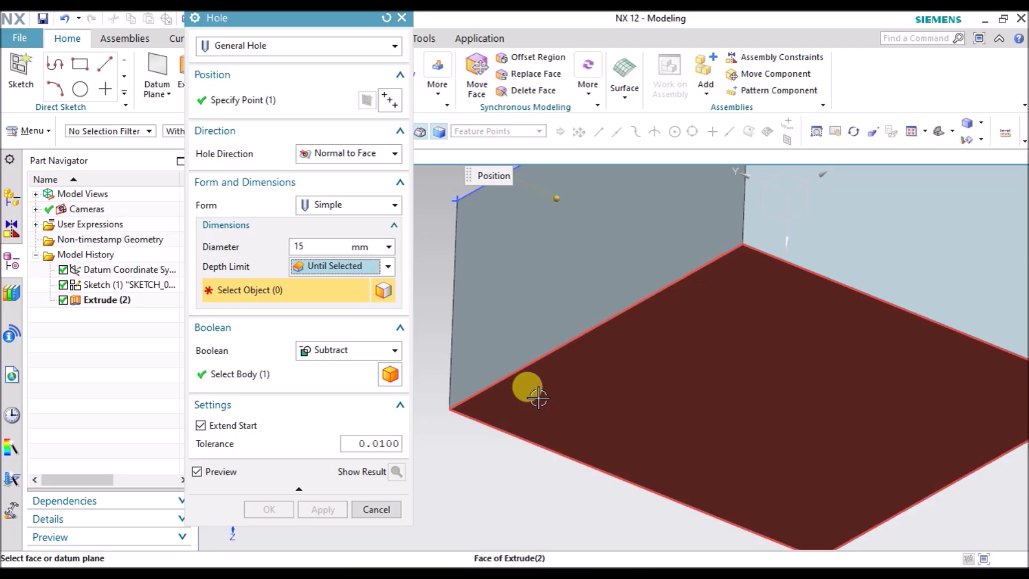
{"action": "left_click", "coordinate": [530, 393]}
{"action": "scroll", "coordinate": [512, 375], "scroll_direction": "down", "scroll_amount": 4}
{"action": "middle_click_drag", "start_coordinate": [487, 317], "coordinate": [499, 345]}
{"action": "middle_click_drag", "start_coordinate": [538, 422], "coordinate": [544, 360]}
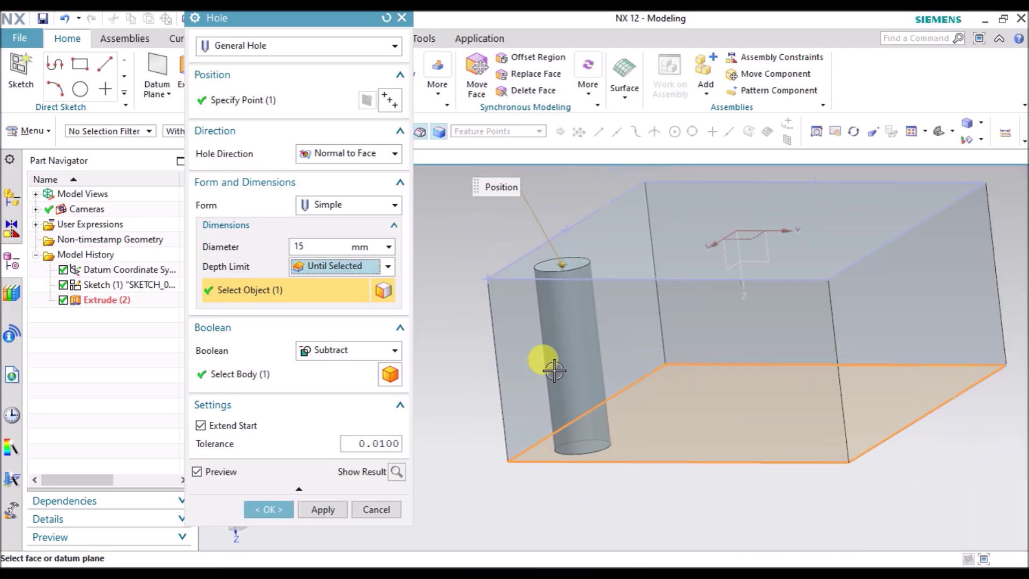
- Try the Until Next depth limit for the hole and return the limit to Value
{"action": "left_click", "coordinate": [333, 265]}
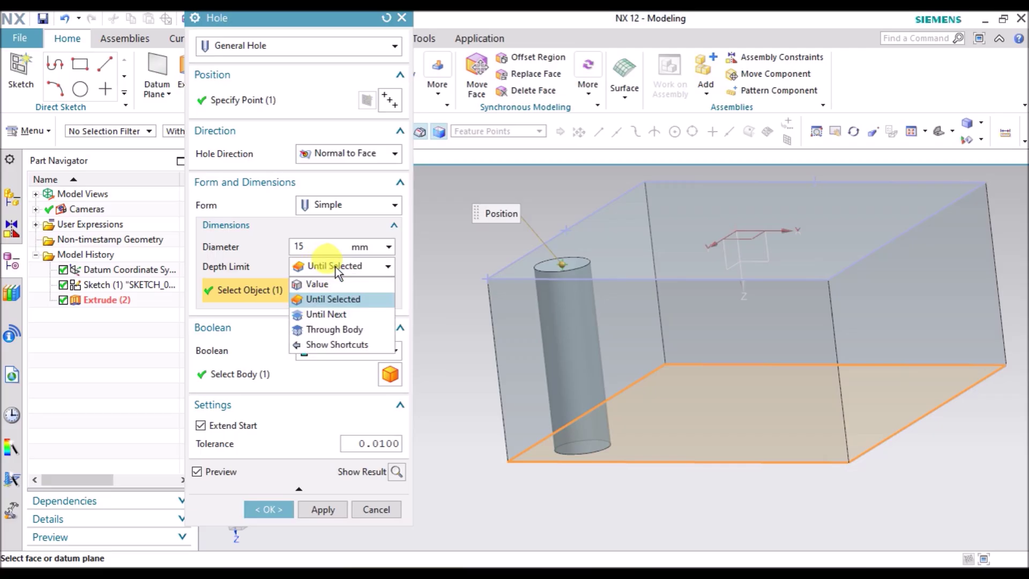
{"action": "left_click", "coordinate": [346, 314]}
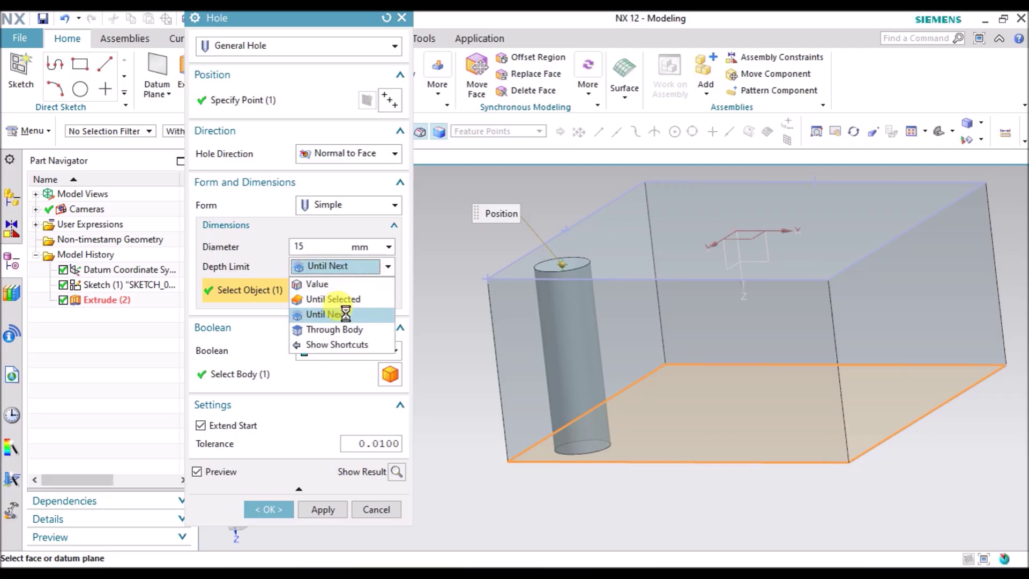
{"action": "left_click", "coordinate": [357, 270]}
{"action": "left_click", "coordinate": [329, 280]}
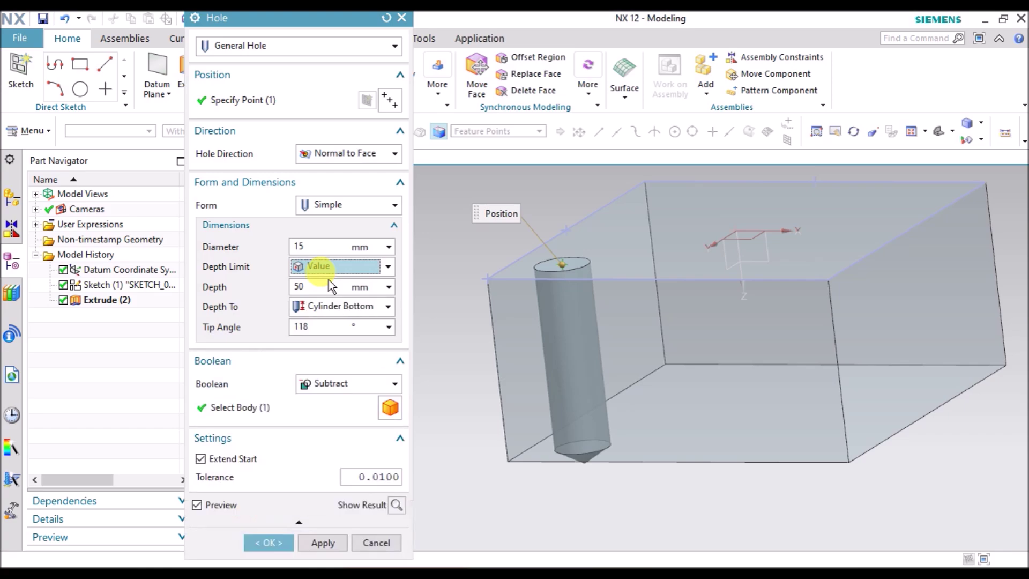
- Examine where the hole's conical tip meets the block's bottom face and set the hole depth to 25 mm
{"action": "scroll", "coordinate": [494, 323], "scroll_direction": "down", "scroll_amount": 2}
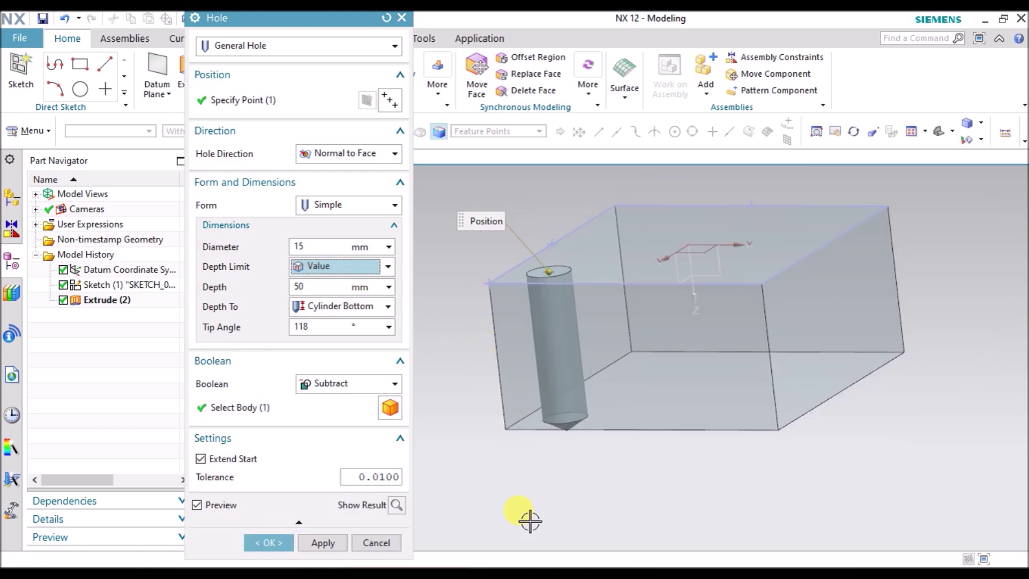
{"action": "middle_click_drag", "start_coordinate": [518, 525], "coordinate": [545, 410]}
{"action": "scroll", "coordinate": [551, 432], "scroll_direction": "up", "scroll_amount": 5}
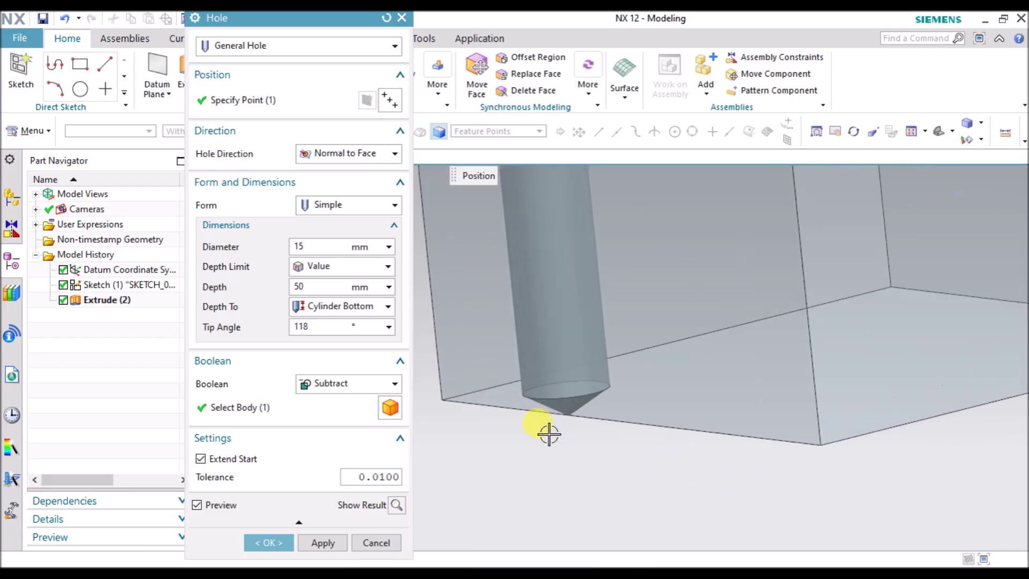
{"action": "scroll", "coordinate": [579, 408], "scroll_direction": "down", "scroll_amount": 3}
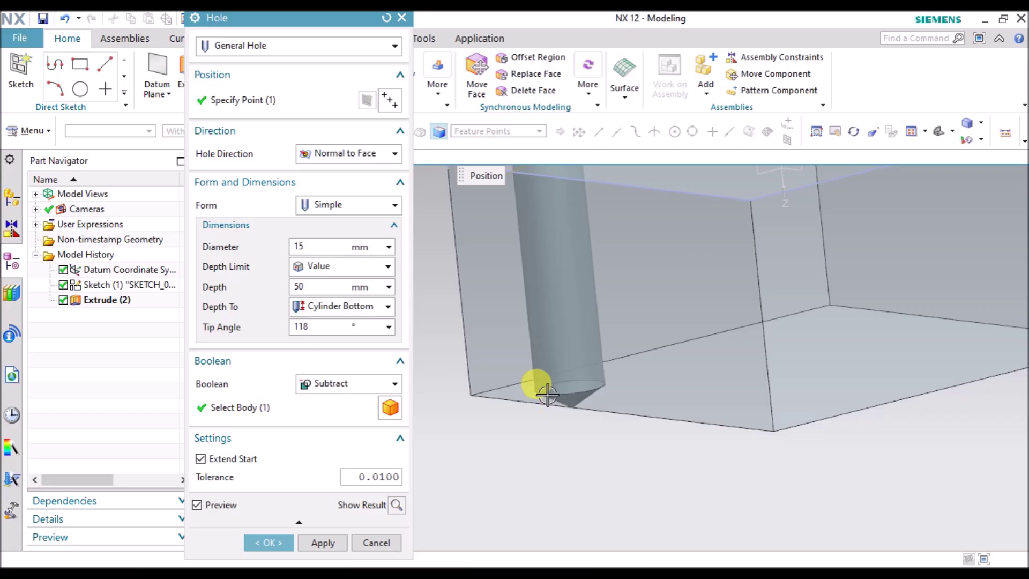
{"action": "scroll", "coordinate": [533, 394], "scroll_direction": "down", "scroll_amount": 4}
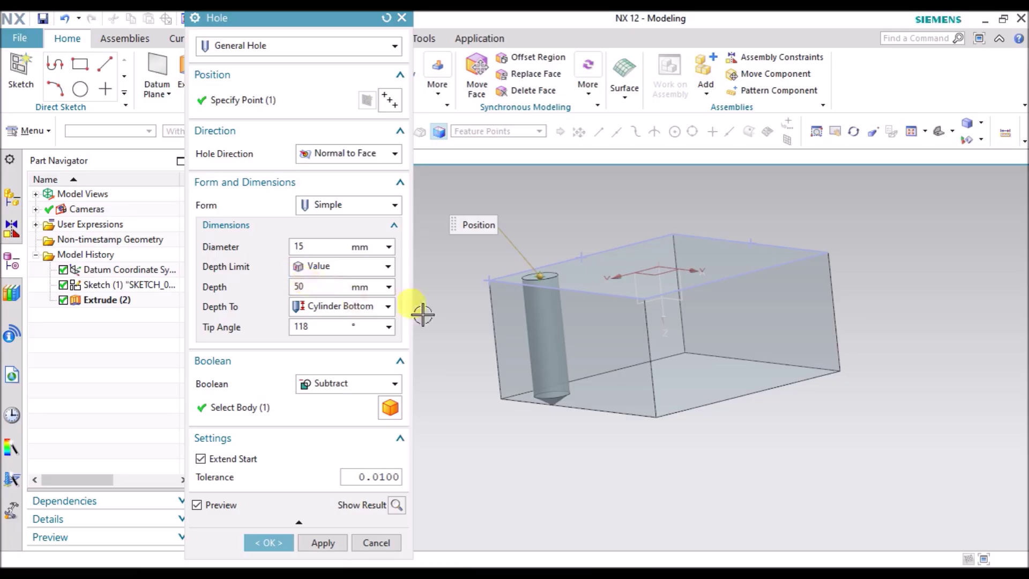
{"action": "double_click", "coordinate": [316, 288]}
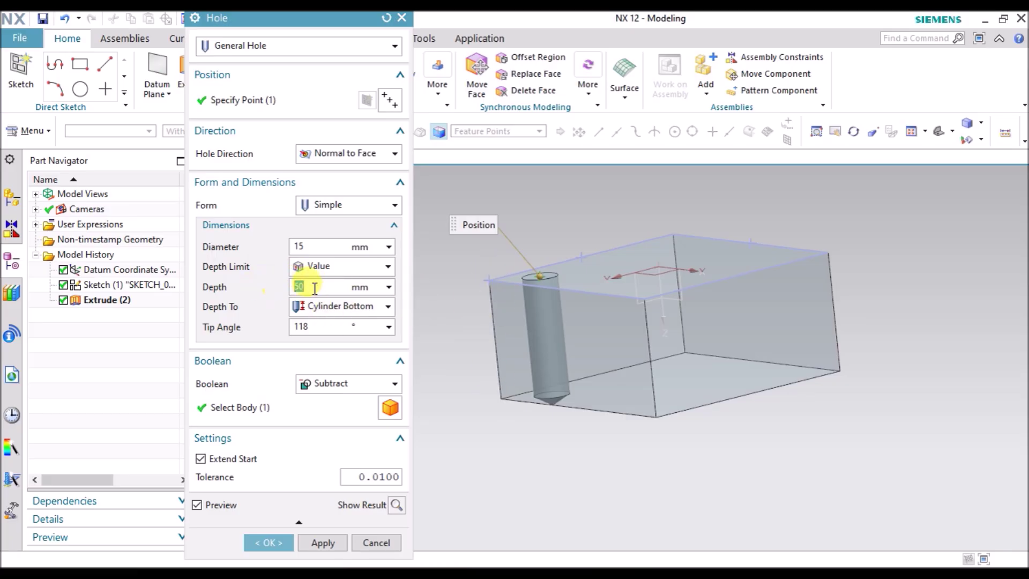
{"action": "type", "text": "25"}
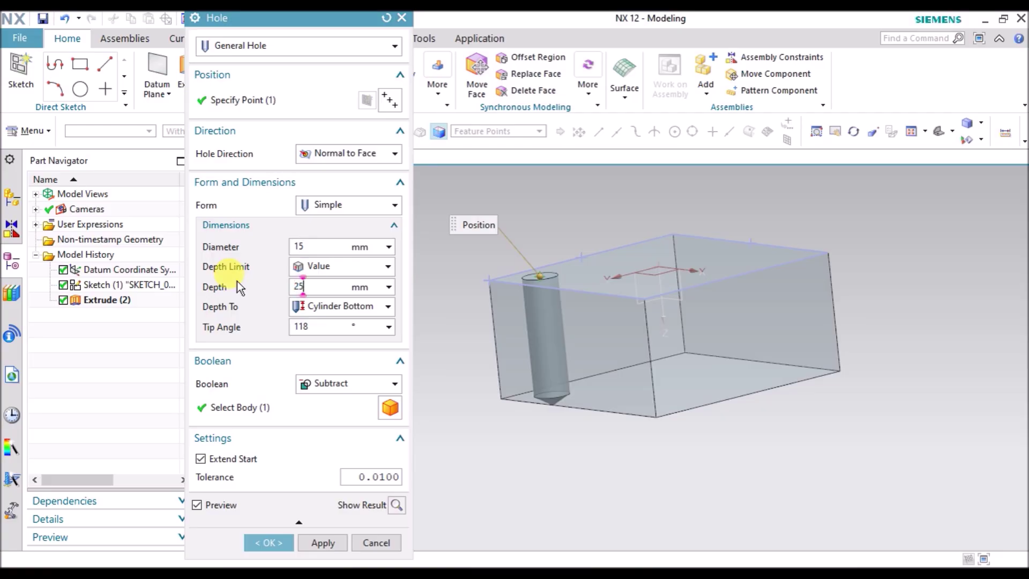
{"action": "key", "text": "Return"}
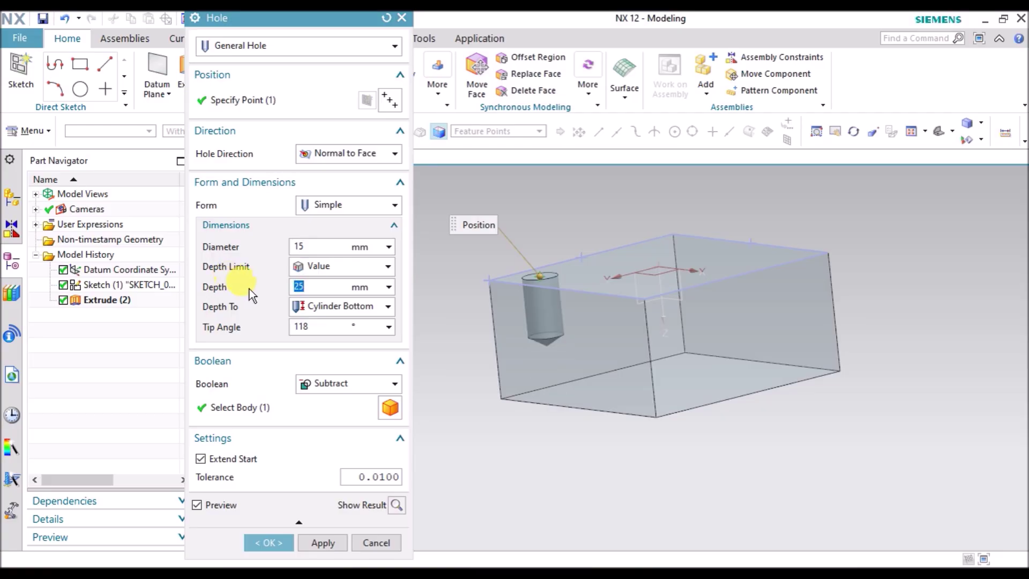
- Examine the hole's Cylinder Bottom depth reference in a side view and change Depth To to Cone Tip
{"action": "left_click", "coordinate": [329, 307]}
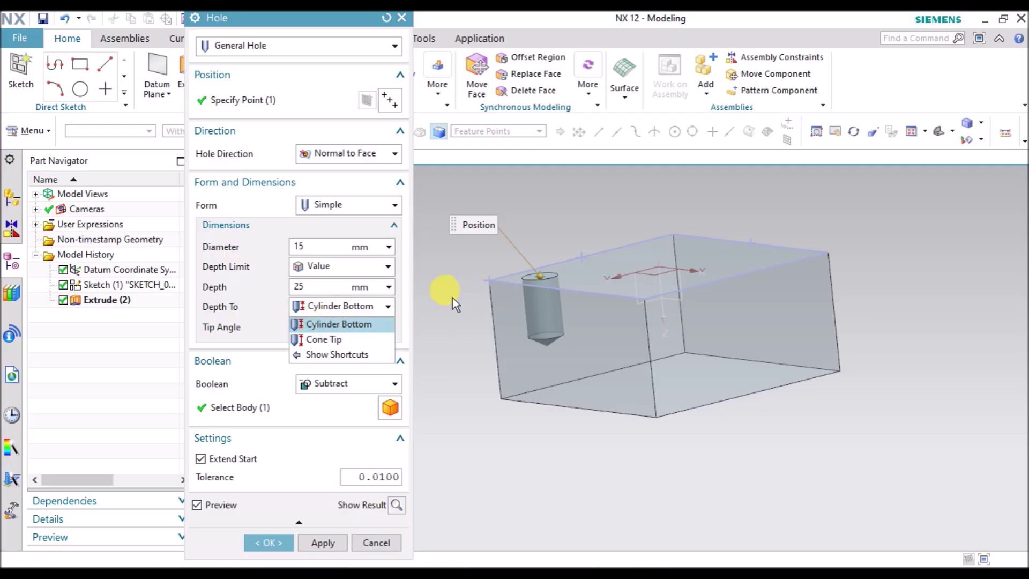
{"action": "left_click", "coordinate": [377, 303]}
{"action": "scroll", "coordinate": [489, 317], "scroll_direction": "up", "scroll_amount": 5}
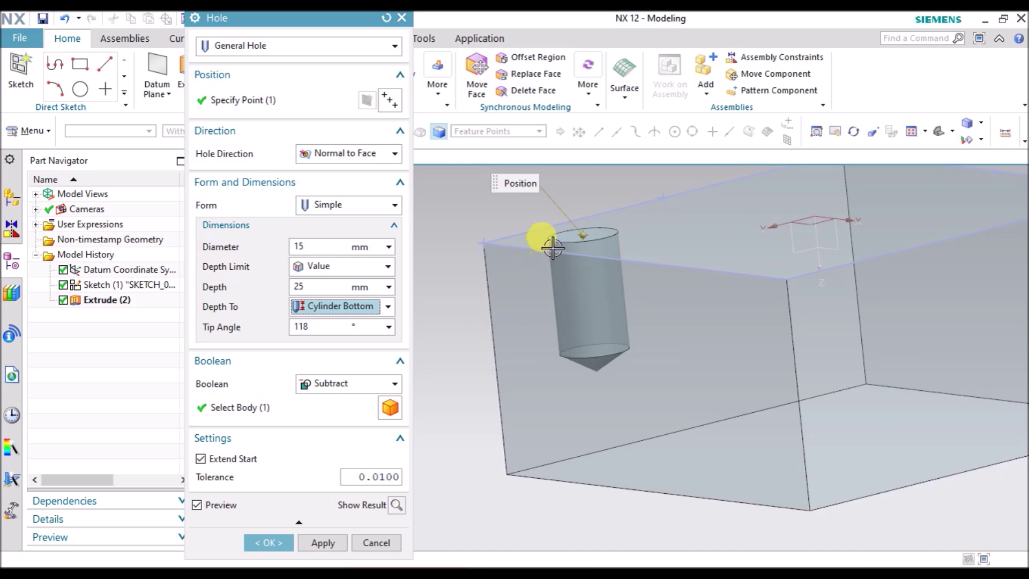
{"action": "key", "text": "F8"}
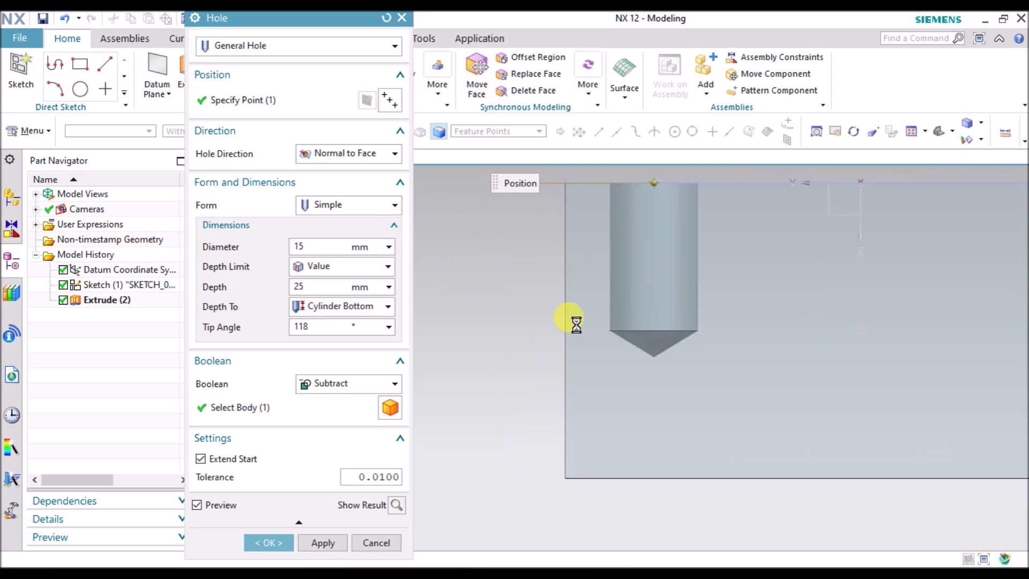
{"action": "scroll", "coordinate": [576, 324], "scroll_direction": "up", "scroll_amount": 3}
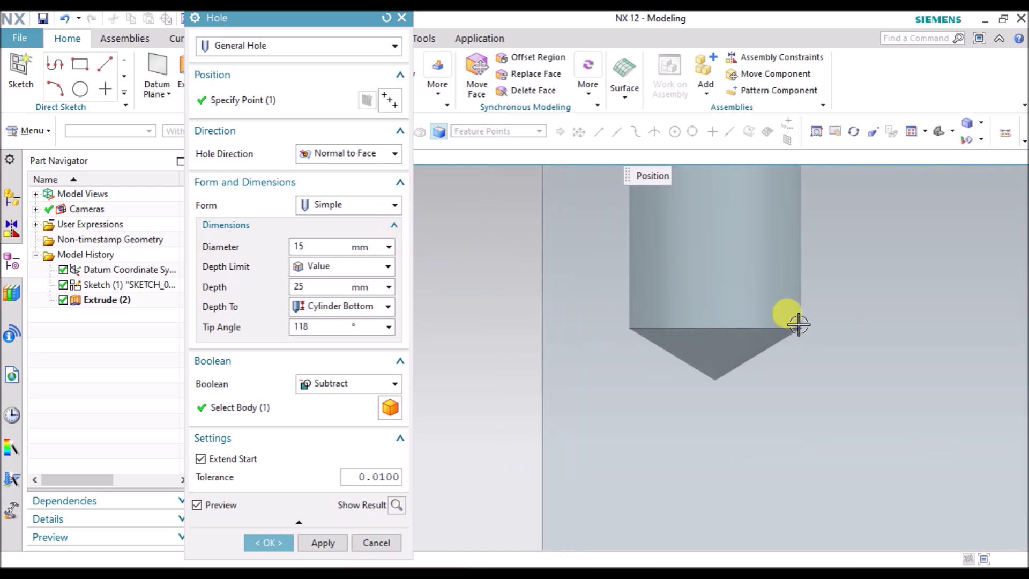
{"action": "scroll", "coordinate": [686, 324], "scroll_direction": "down", "scroll_amount": 4}
{"action": "left_click", "coordinate": [333, 306]}
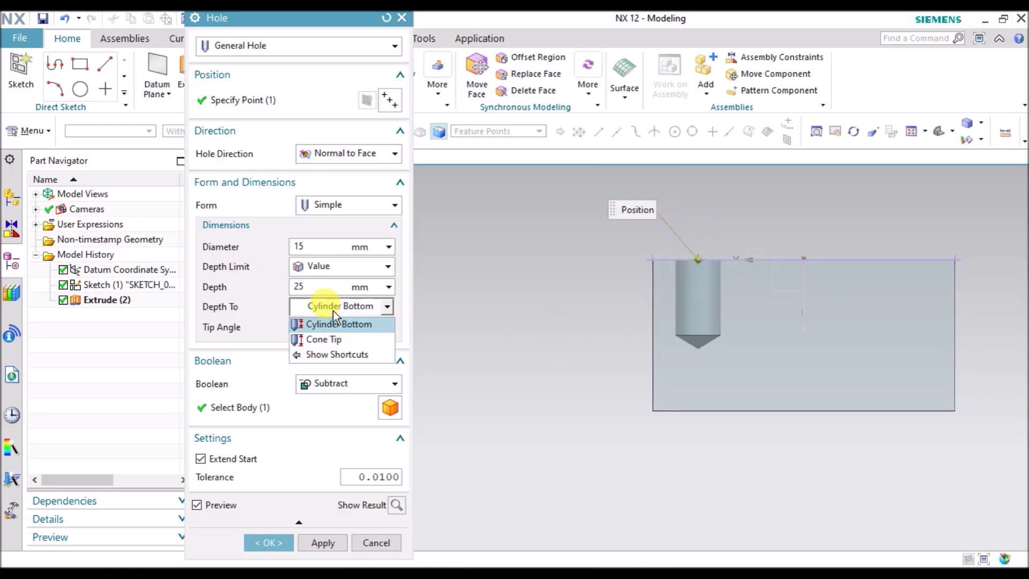
{"action": "left_click", "coordinate": [323, 339]}
{"action": "scroll", "coordinate": [682, 335], "scroll_direction": "up", "scroll_amount": 3}
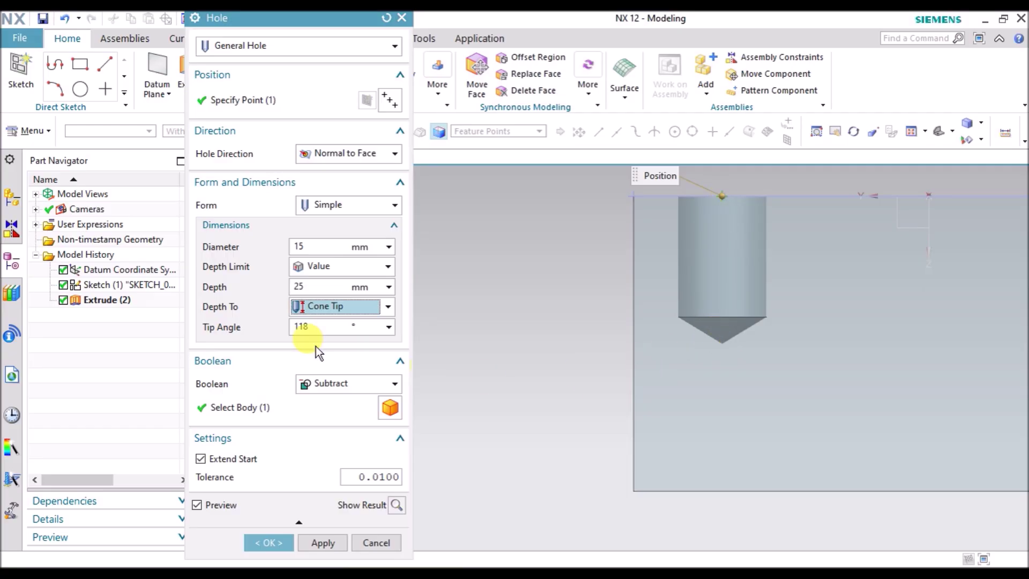
- Try tip angles of 60, 30 and 90 degrees on the hole and return the tip angle to 118 degrees
{"action": "double_click", "coordinate": [303, 326]}
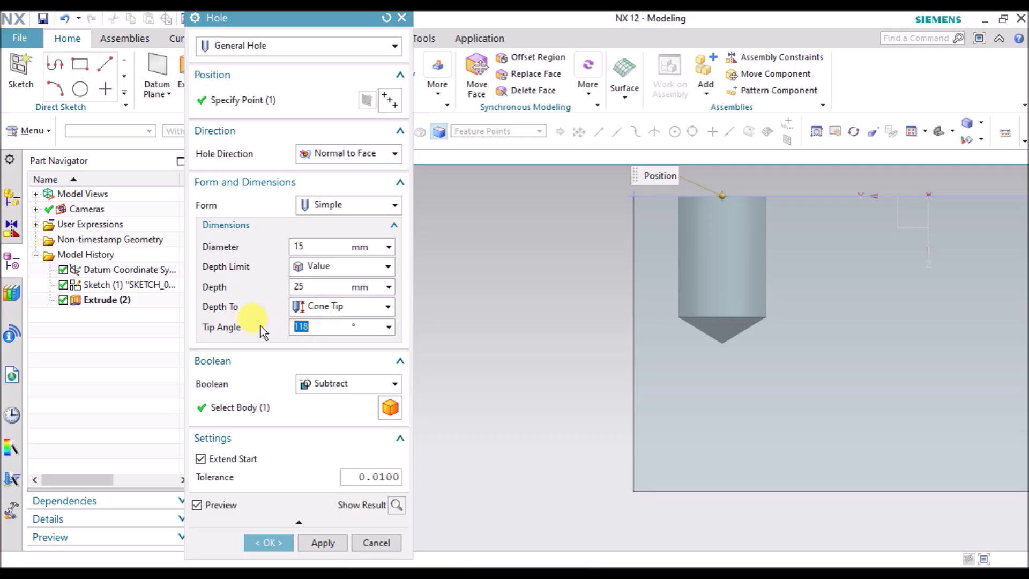
{"action": "type", "text": "60"}
{"action": "key", "text": "Return"}
{"action": "type", "text": "30"}
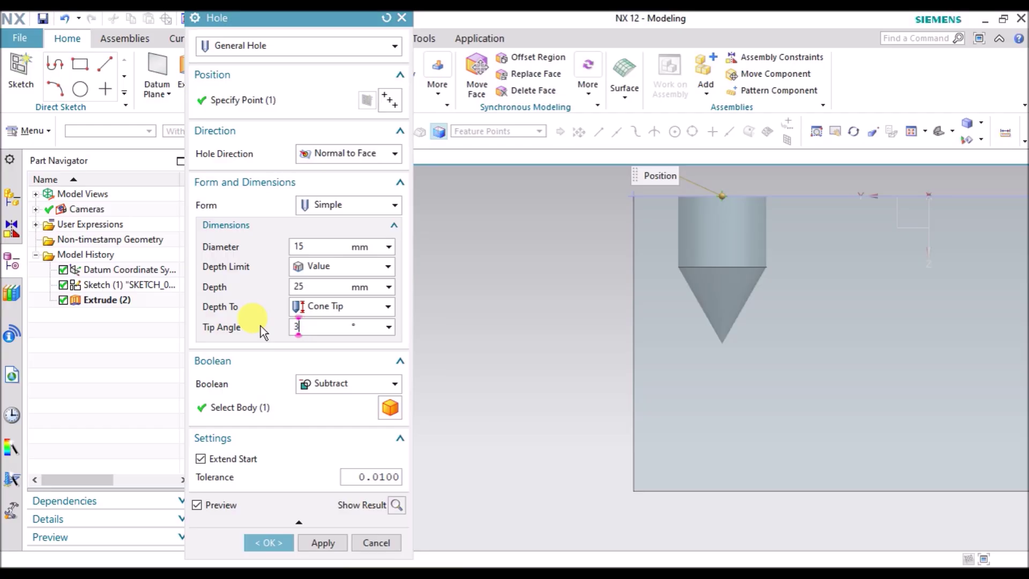
{"action": "key", "text": "Return"}
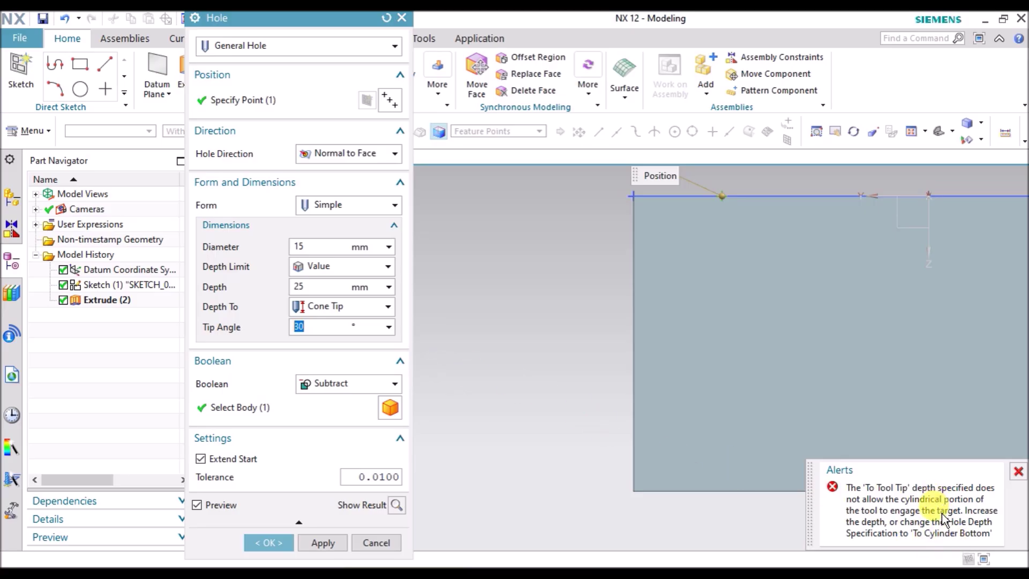
{"action": "key", "text": "Return"}
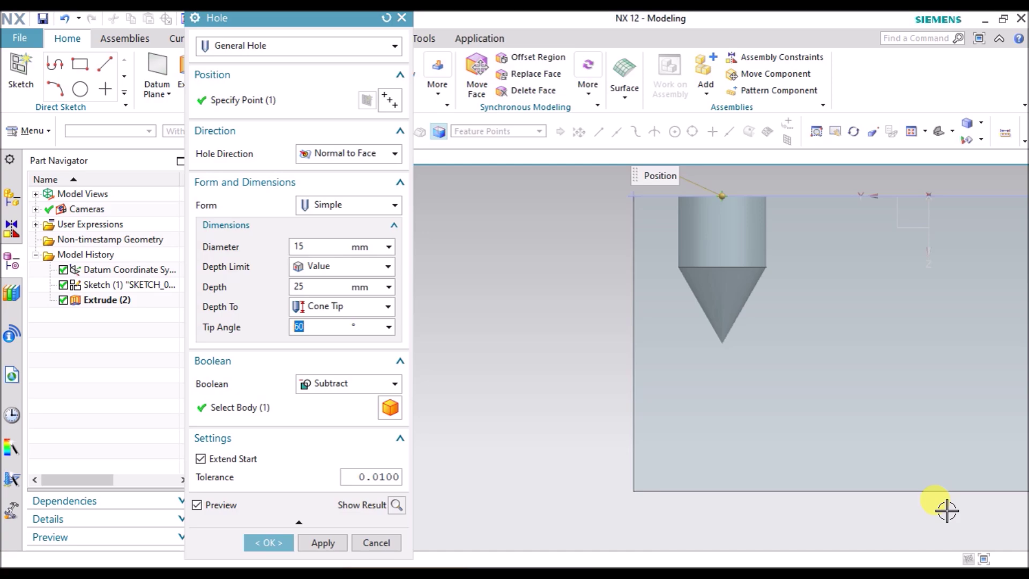
{"action": "type", "text": "11"}
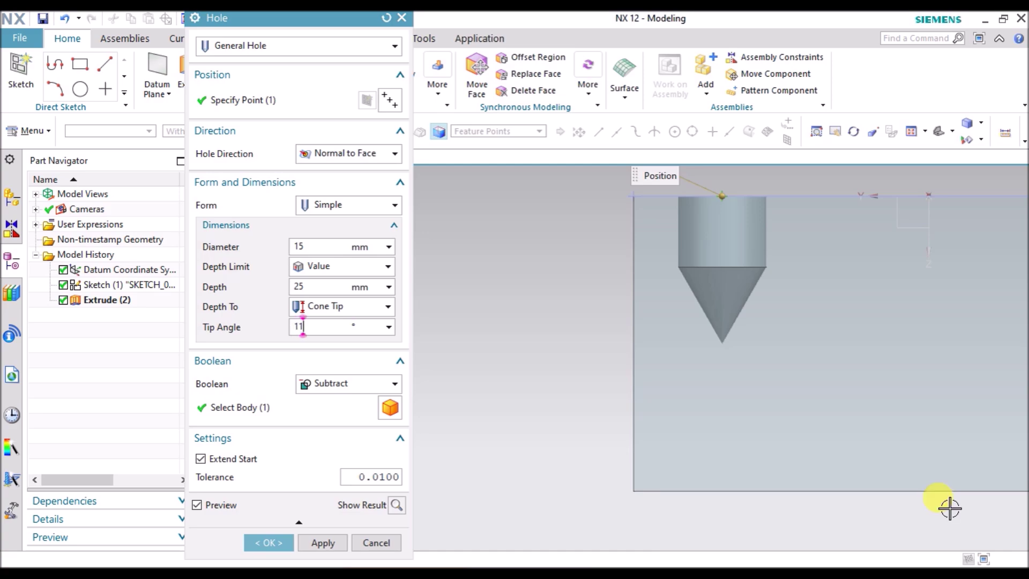
{"action": "type", "text": "90"}
{"action": "key", "text": "Return"}
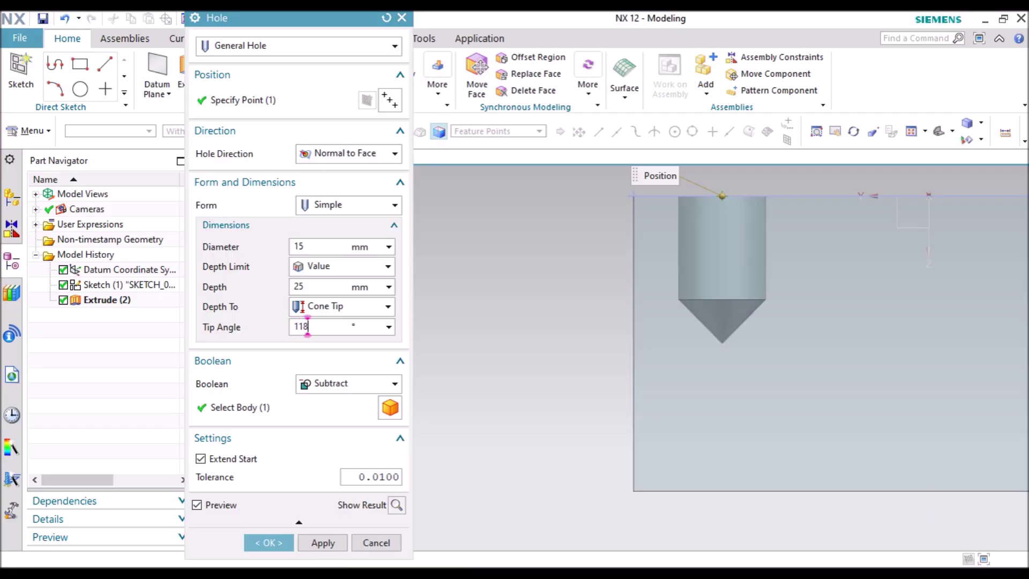
{"action": "type", "text": "118"}
{"action": "key", "text": "Return"}
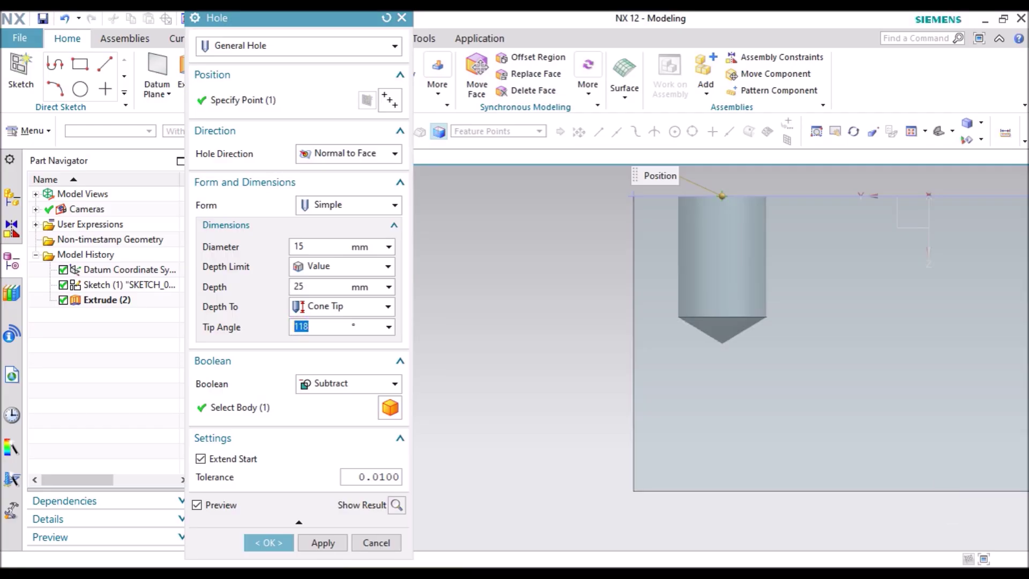
- Create the simple hole in the block and inspect it from above
{"action": "left_click", "coordinate": [284, 541]}
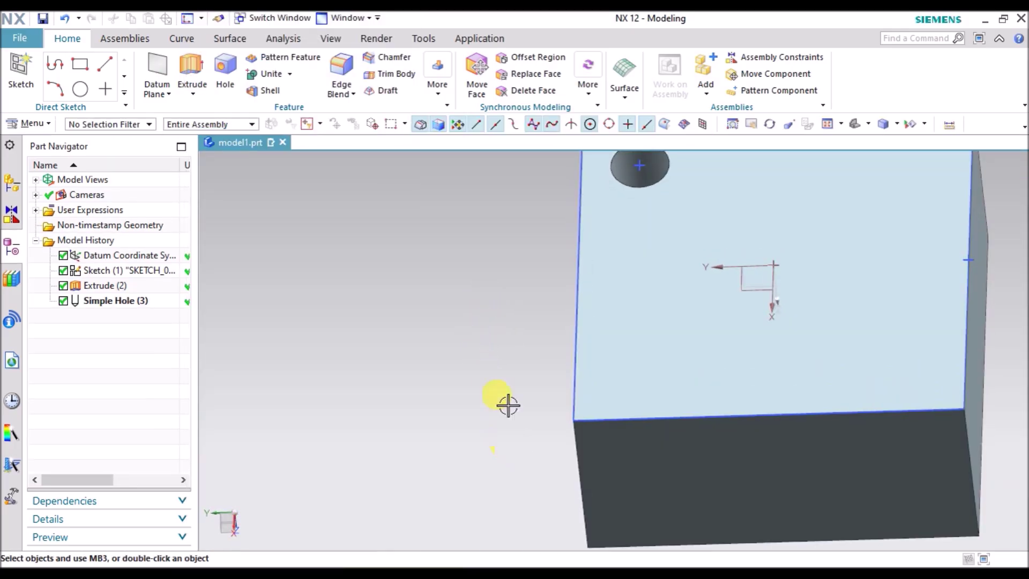
{"action": "scroll", "coordinate": [489, 365], "scroll_direction": "down", "scroll_amount": 3}
{"action": "mouse_move", "coordinate": [489, 365]}
{"action": "middle_mouse_down"}
{"action": "mouse_move", "coordinate": [513, 363]}
{"action": "mouse_move", "coordinate": [509, 413]}
{"action": "mouse_move", "coordinate": [491, 363]}
{"action": "middle_mouse_up"}
{"action": "scroll", "coordinate": [486, 321], "scroll_direction": "up", "scroll_amount": 5}
{"action": "middle_click_drag", "start_coordinate": [485, 322], "coordinate": [472, 290]}
{"action": "scroll", "coordinate": [423, 344], "scroll_direction": "down", "scroll_amount": 4}
- Start another simple hole with the Along Vector direction and place it at the midpoint of the top-face edge beside the first hole
{"action": "left_click", "coordinate": [222, 66]}
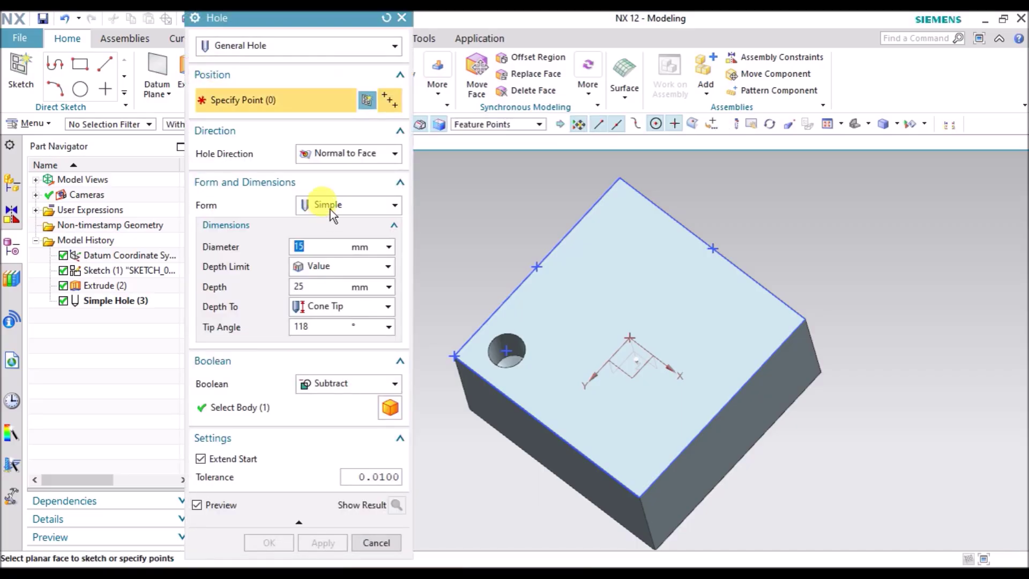
{"action": "left_click", "coordinate": [333, 153]}
{"action": "left_click", "coordinate": [330, 186]}
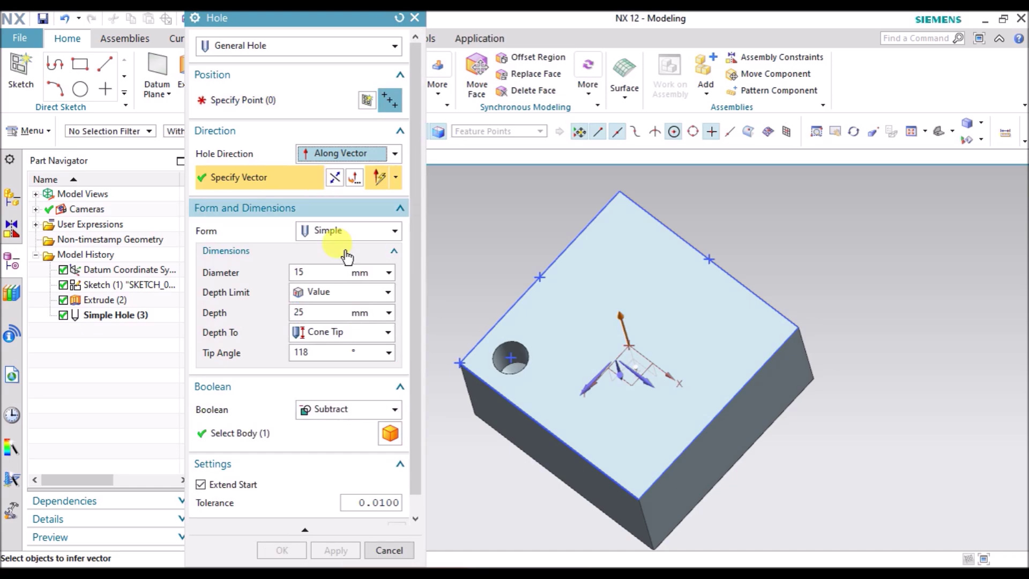
{"action": "left_click", "coordinate": [661, 258]}
{"action": "scroll", "coordinate": [557, 288], "scroll_direction": "up", "scroll_amount": 1}
{"action": "scroll", "coordinate": [557, 288], "scroll_direction": "up", "scroll_amount": 2}
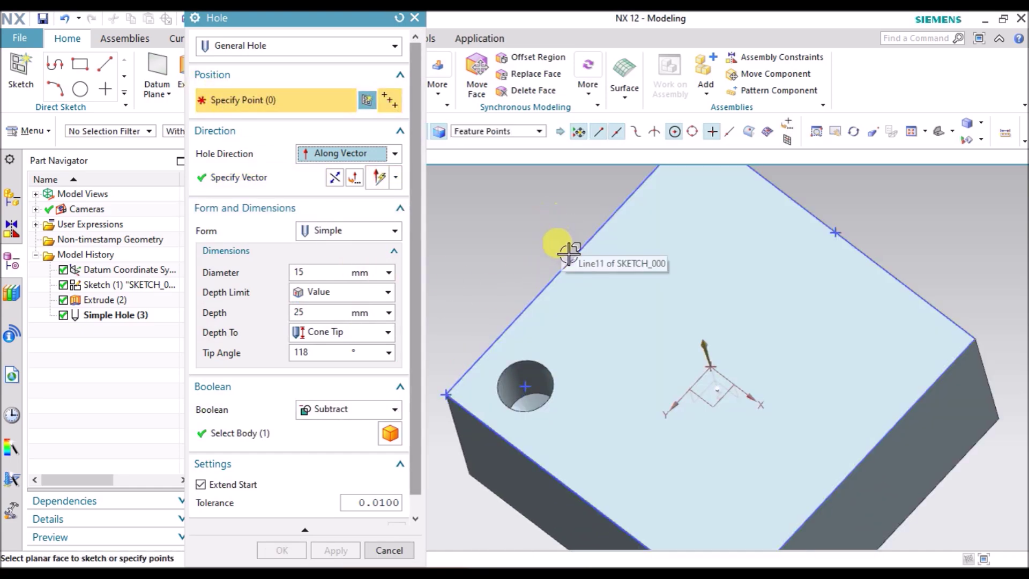
{"action": "left_click", "coordinate": [572, 260]}
{"action": "middle_click_drag", "start_coordinate": [577, 294], "coordinate": [696, 337]}
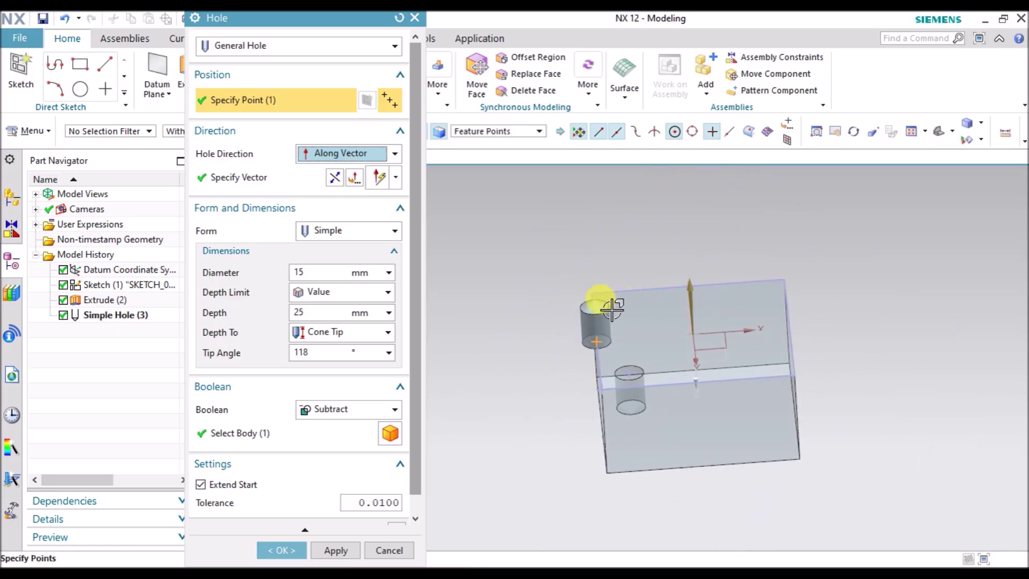
- Try the -YC axis as the hole's vector and replace it with an inferred vector running across the block parallel to the top face
{"action": "left_click", "coordinate": [397, 177]}
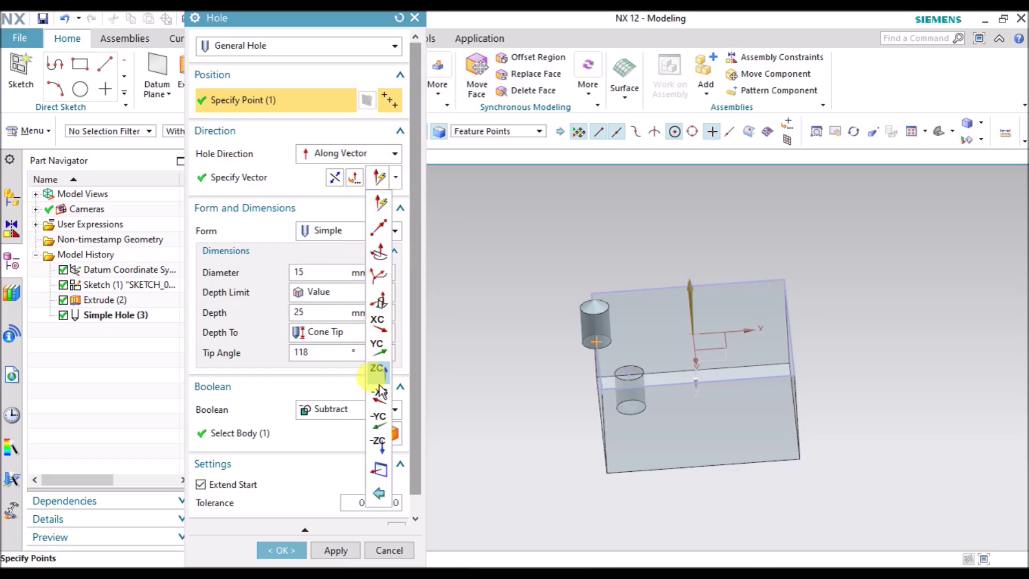
{"action": "left_click", "coordinate": [379, 422]}
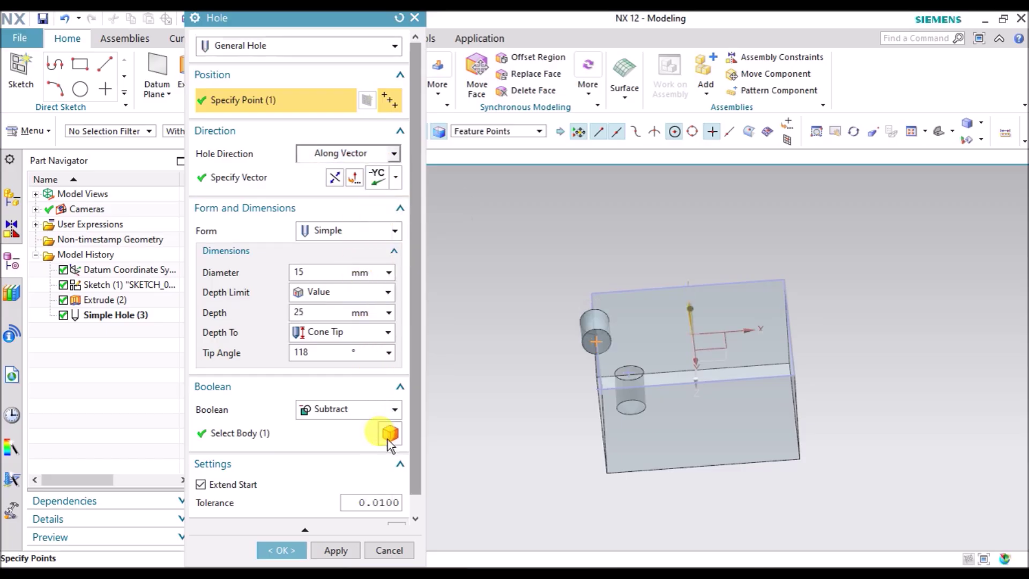
{"action": "left_click", "coordinate": [395, 178]}
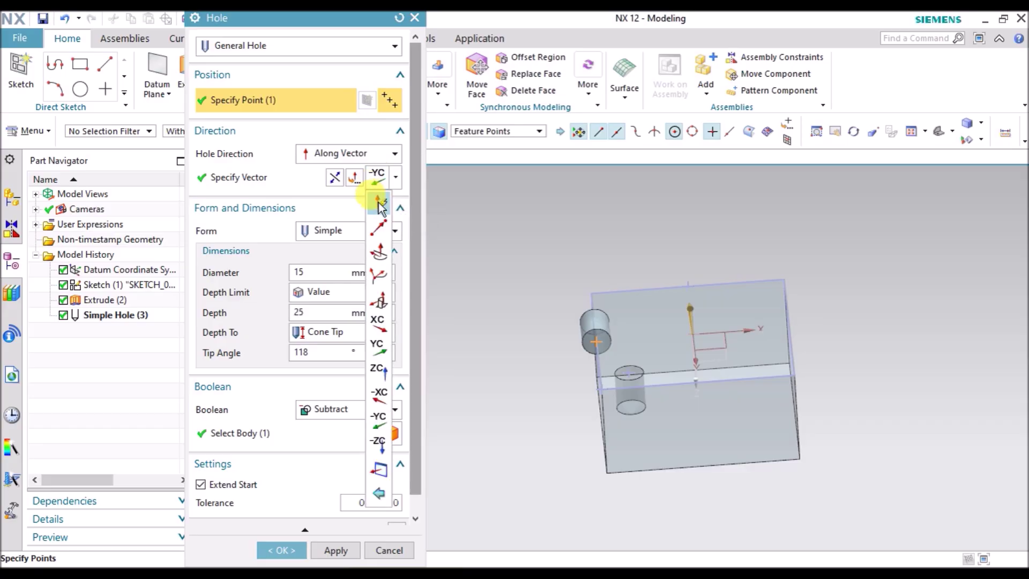
{"action": "left_click", "coordinate": [379, 200]}
{"action": "left_click", "coordinate": [672, 396]}
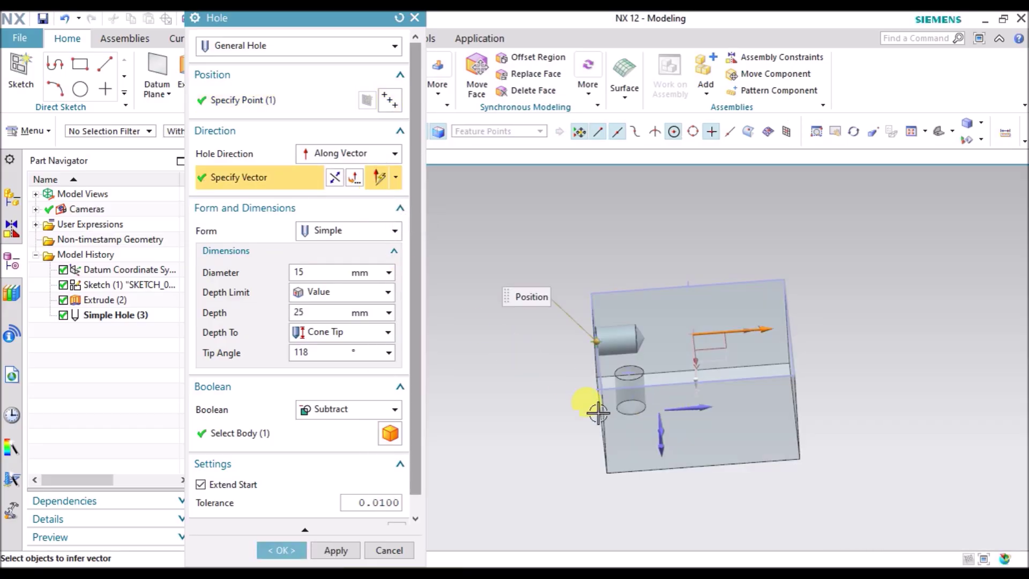
{"action": "mouse_move", "coordinate": [566, 411]}
{"action": "middle_mouse_down"}
{"action": "mouse_move", "coordinate": [593, 371]}
{"action": "mouse_move", "coordinate": [561, 411]}
{"action": "middle_mouse_up"}
{"action": "scroll", "coordinate": [695, 360], "scroll_direction": "up", "scroll_amount": 4}
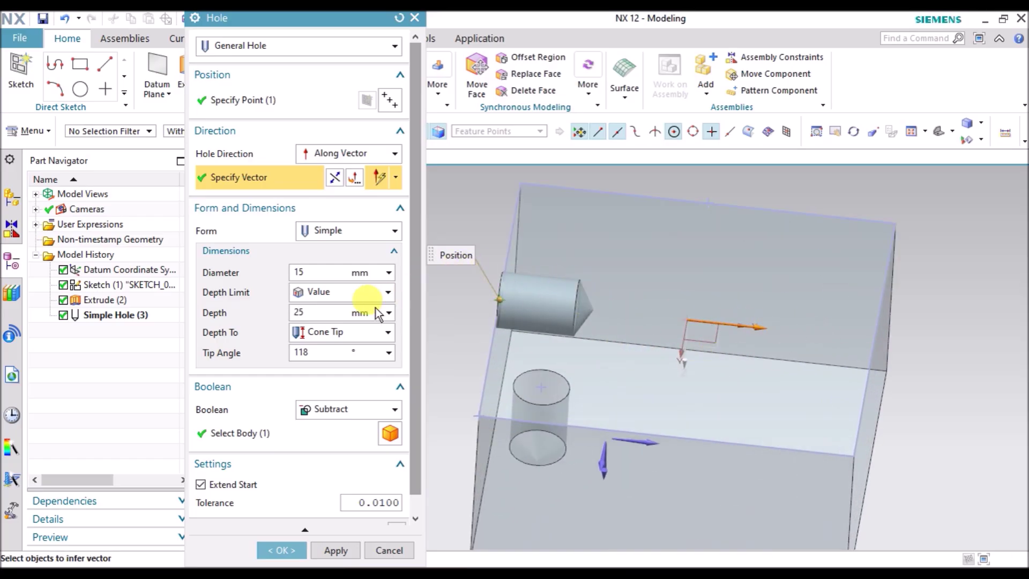
- Set the hole's depth to 100 mm and create the hole across the block
{"action": "double_click", "coordinate": [316, 312]}
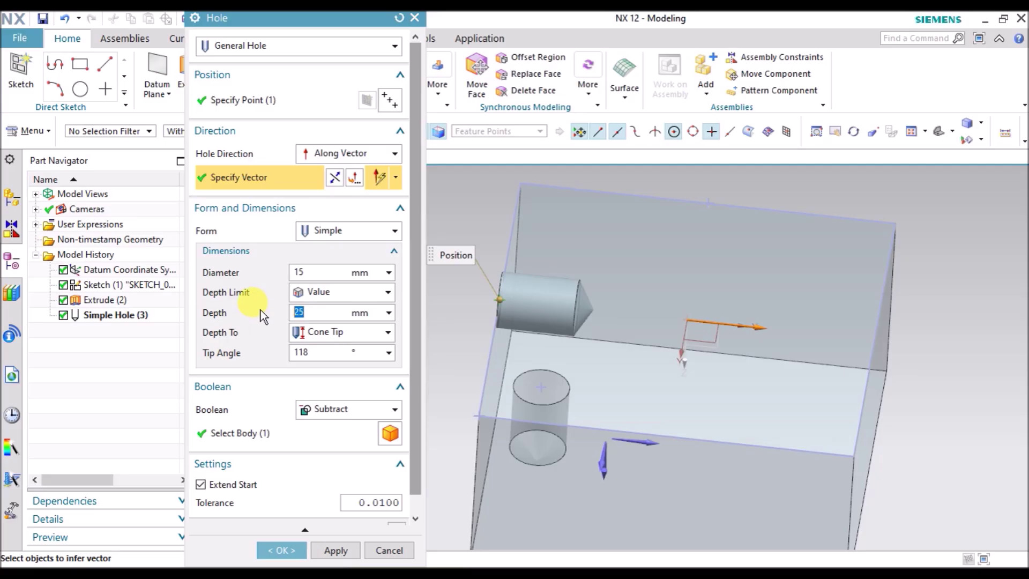
{"action": "type", "text": "100"}
{"action": "key", "text": "Return"}
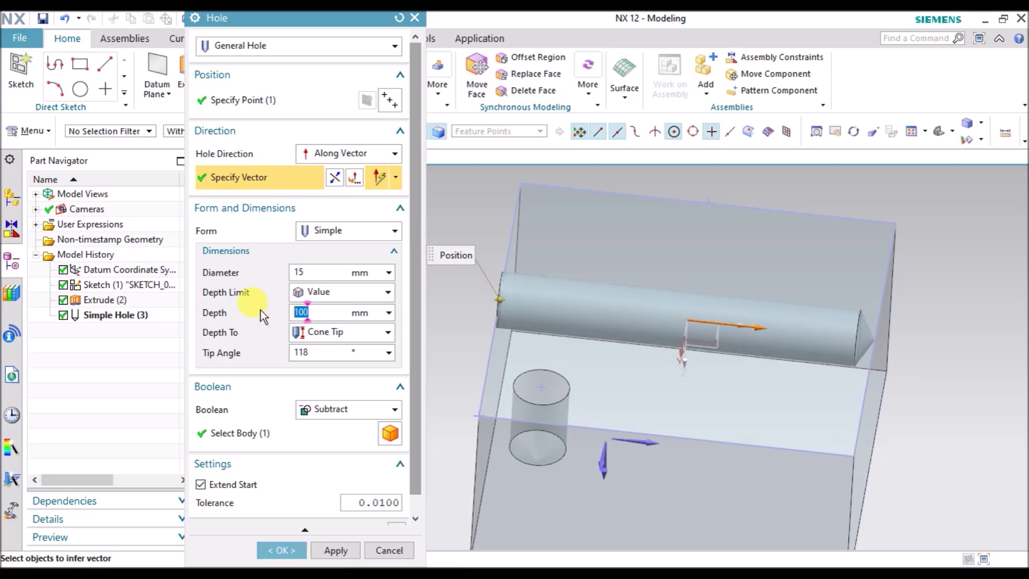
{"action": "scroll", "coordinate": [566, 252], "scroll_direction": "down", "scroll_amount": 2}
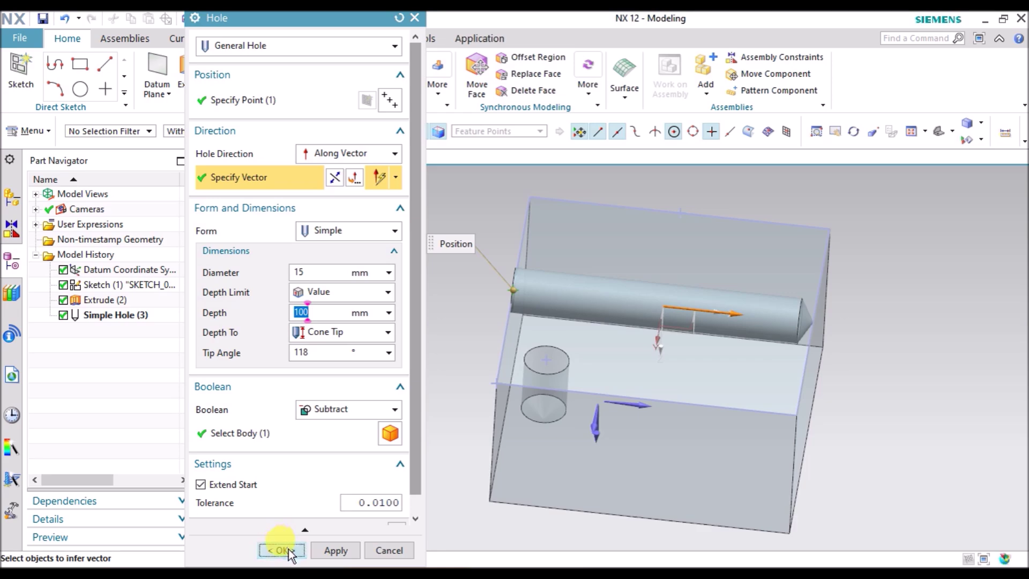
{"action": "left_click", "coordinate": [281, 550]}
- Examine the new hole's open channel in the top face from the side and from above
{"action": "middle_click_drag", "start_coordinate": [479, 415], "coordinate": [482, 356]}
{"action": "scroll", "coordinate": [549, 306], "scroll_direction": "up", "scroll_amount": 3}
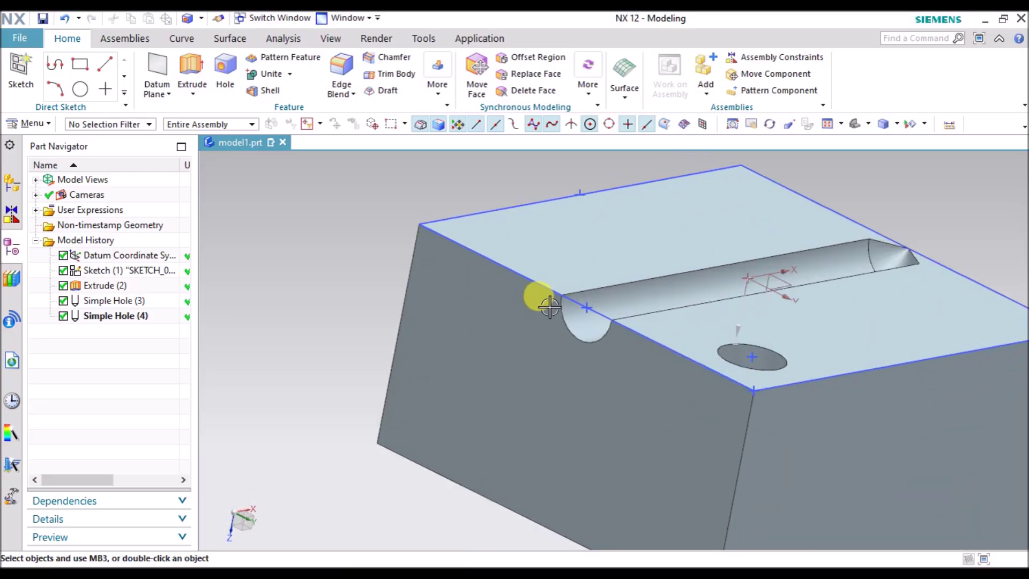
{"action": "scroll", "coordinate": [549, 307], "scroll_direction": "up", "scroll_amount": 1}
{"action": "right_click", "coordinate": [570, 299]}
{"action": "left_click", "coordinate": [409, 174]}
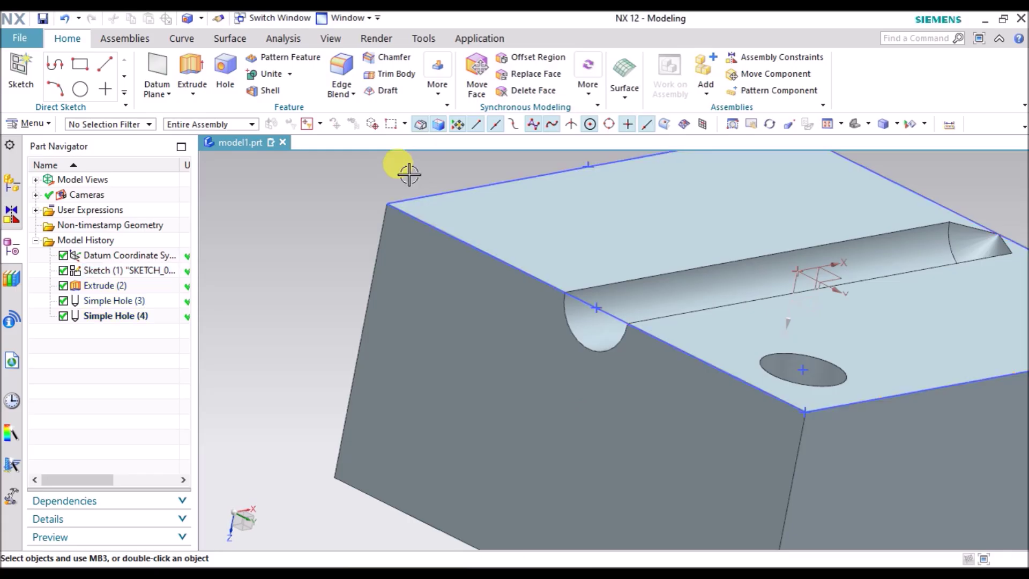
{"action": "scroll", "coordinate": [455, 223], "scroll_direction": "down", "scroll_amount": 3}
{"action": "mouse_move", "coordinate": [454, 223]}
{"action": "middle_mouse_down"}
{"action": "mouse_move", "coordinate": [416, 267]}
{"action": "mouse_move", "coordinate": [436, 234]}
{"action": "mouse_move", "coordinate": [461, 223]}
{"action": "middle_mouse_up"}
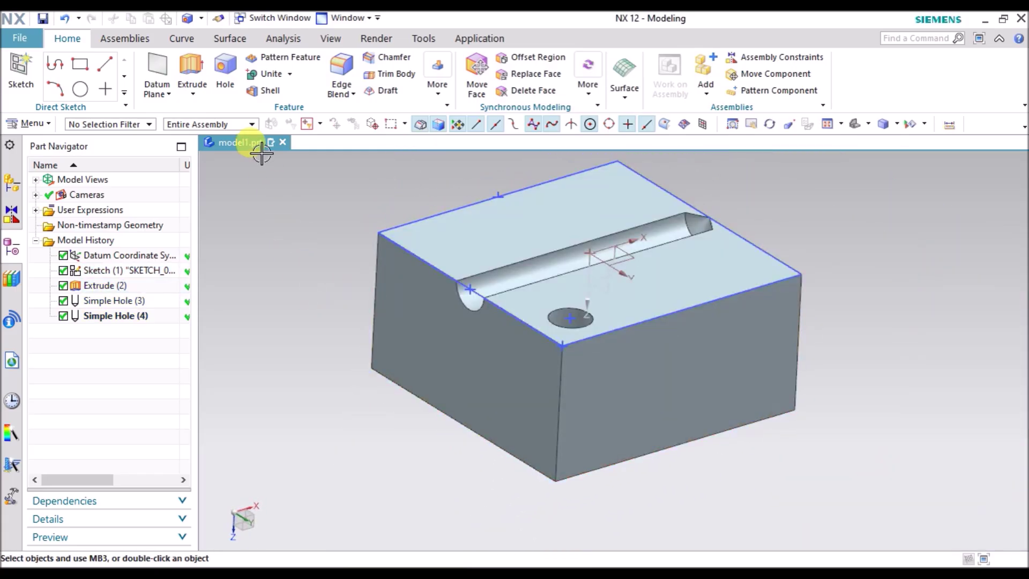
- Start another simple hole with the Along Vector direction and place it at the midpoint of the adjacent top-face edge
{"action": "left_click", "coordinate": [232, 70]}
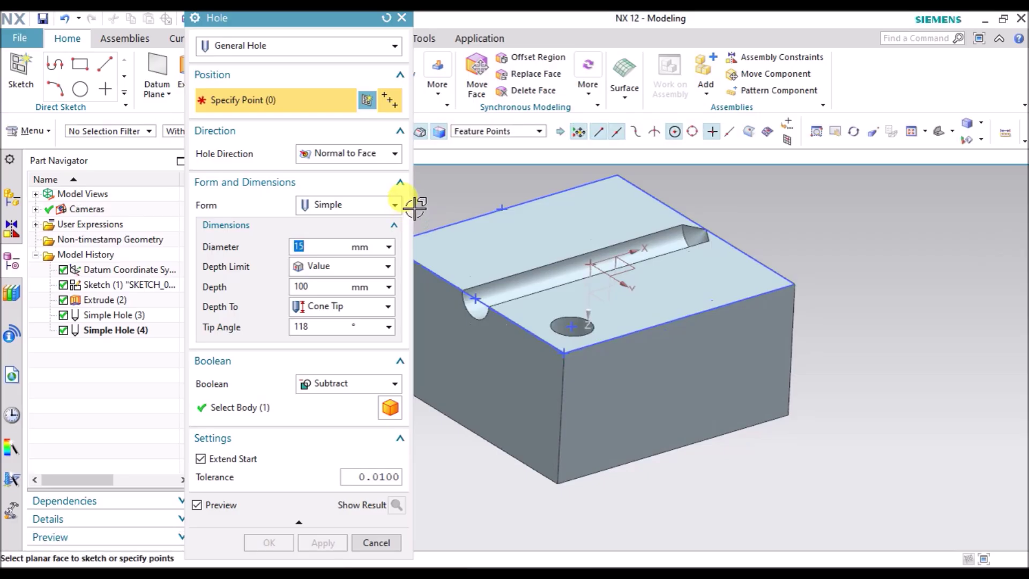
{"action": "left_click", "coordinate": [369, 306]}
{"action": "left_click", "coordinate": [369, 307]}
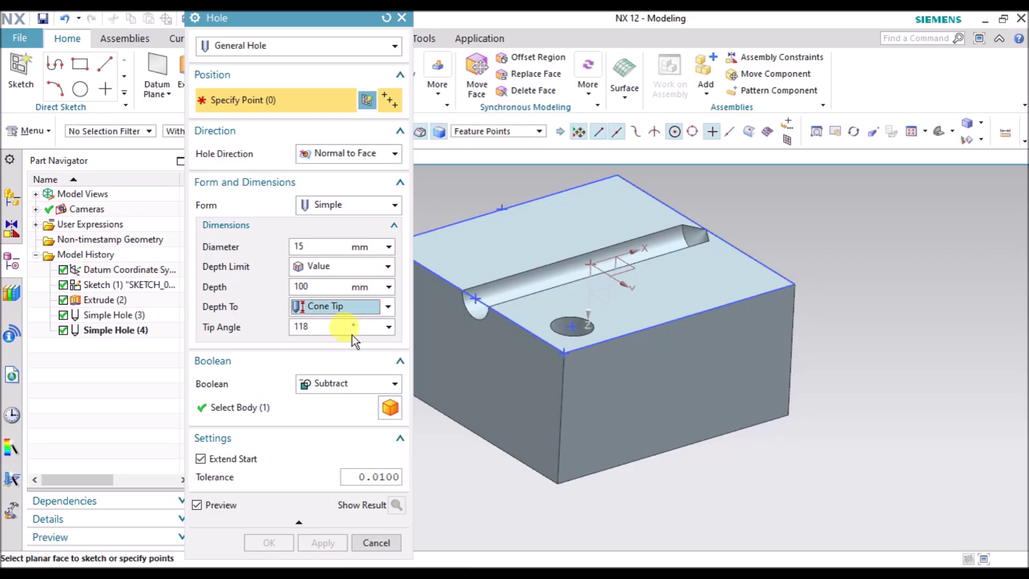
{"action": "left_click", "coordinate": [330, 152]}
{"action": "left_click", "coordinate": [336, 191]}
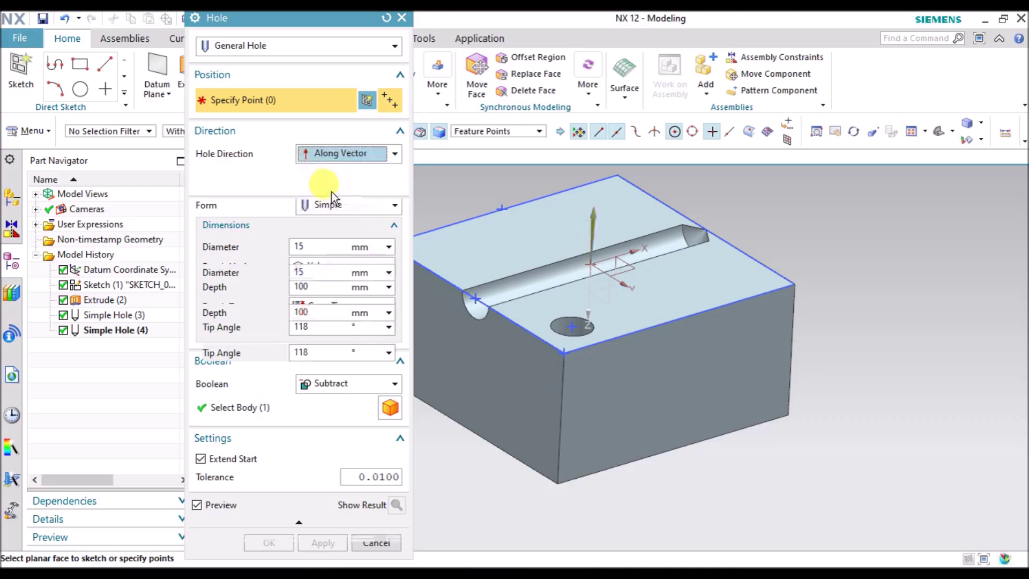
{"action": "scroll", "coordinate": [646, 262], "scroll_direction": "down", "scroll_amount": 2}
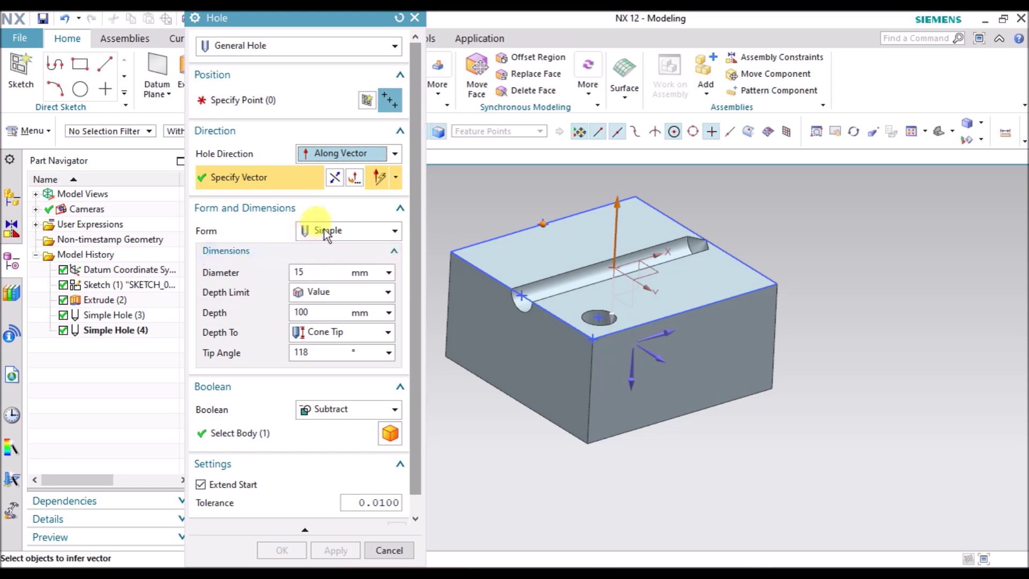
{"action": "left_click", "coordinate": [275, 103]}
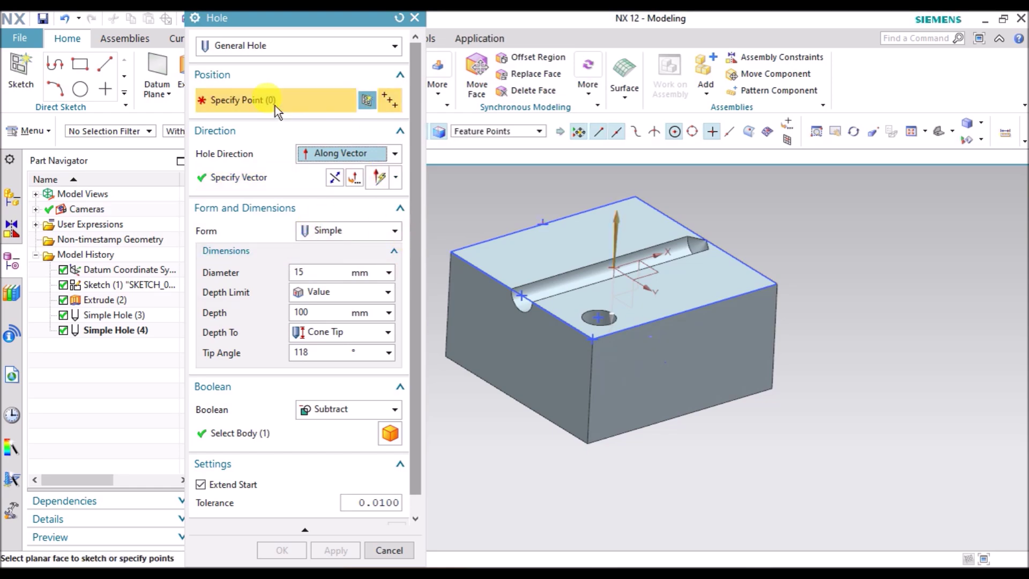
{"action": "left_click", "coordinate": [539, 224]}
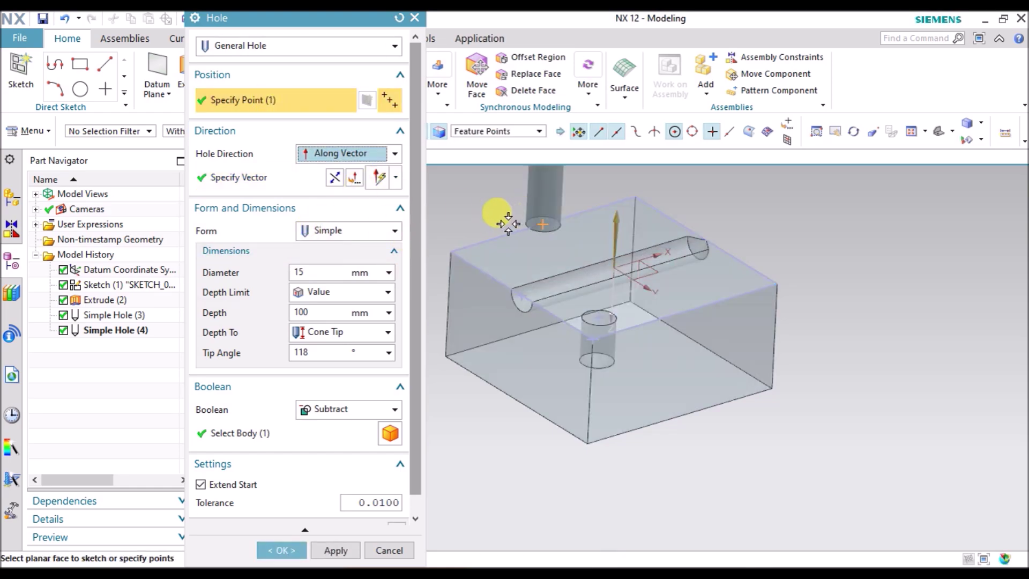
- Reverse the hole's vector to point down into the block and examine the preview's lower end
{"action": "left_click", "coordinate": [335, 182]}
{"action": "left_click", "coordinate": [521, 266]}
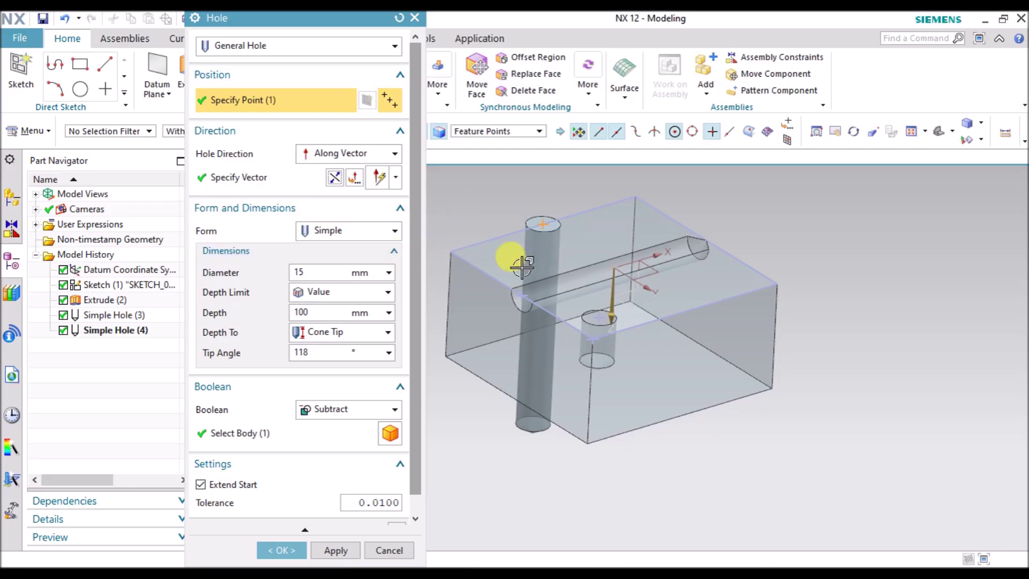
{"action": "scroll", "coordinate": [522, 267], "scroll_direction": "up", "scroll_amount": 2}
{"action": "left_click", "coordinate": [551, 453]}
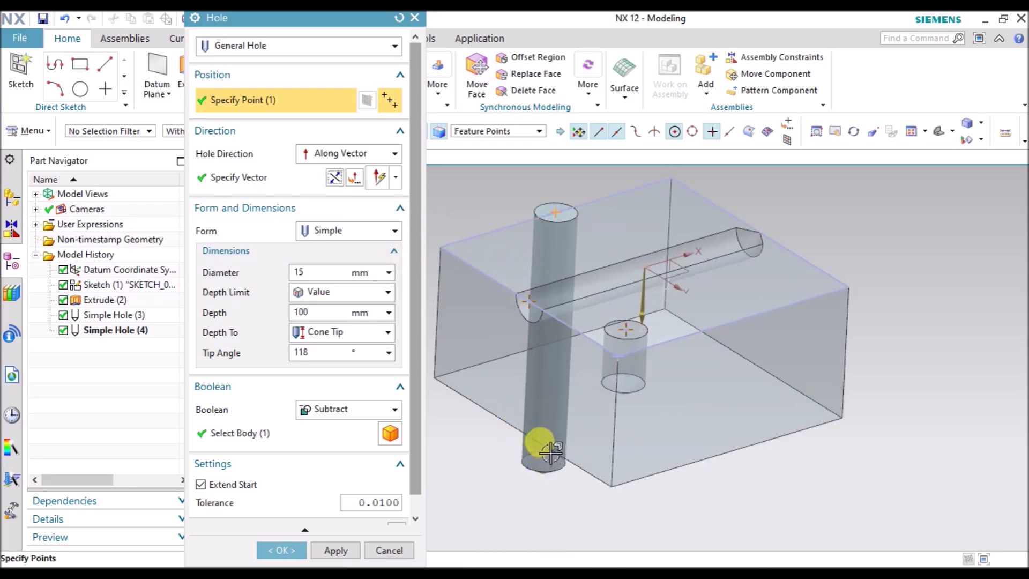
- Redefine the hole's direction as an Inferred Vector pointing down into the block
{"action": "key", "text": "Escape"}
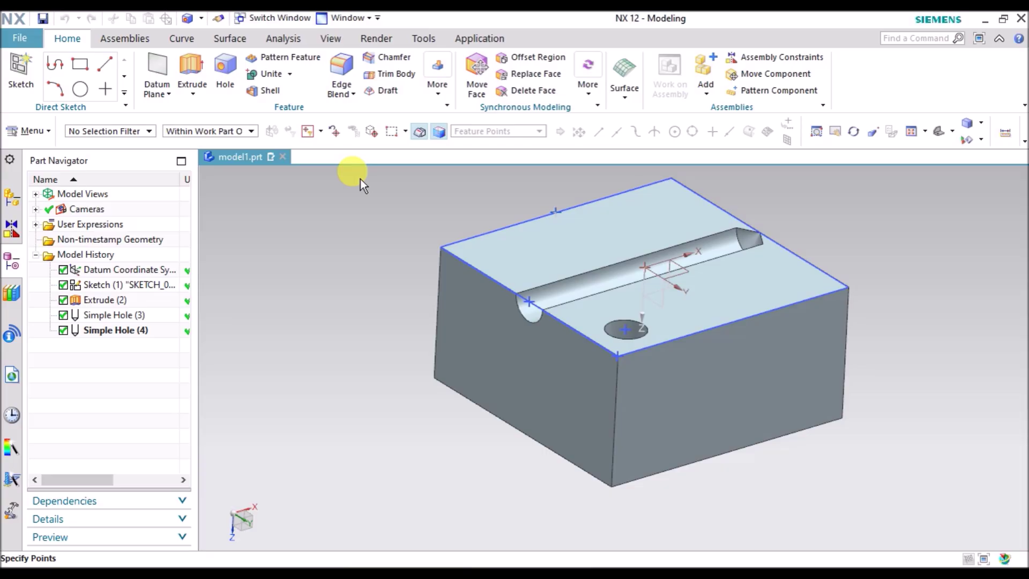
{"action": "left_click", "coordinate": [306, 47]}
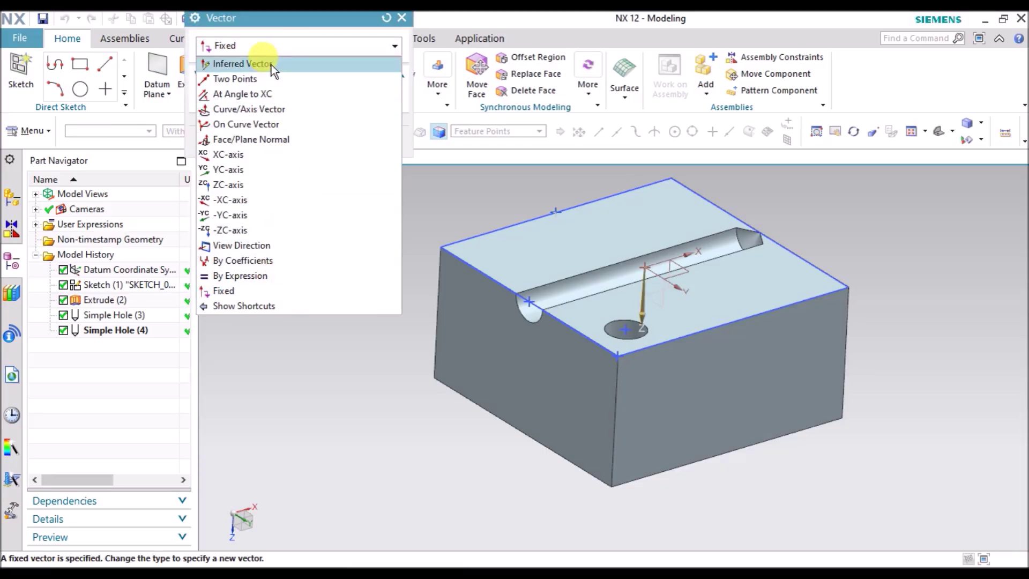
{"action": "left_click", "coordinate": [314, 46]}
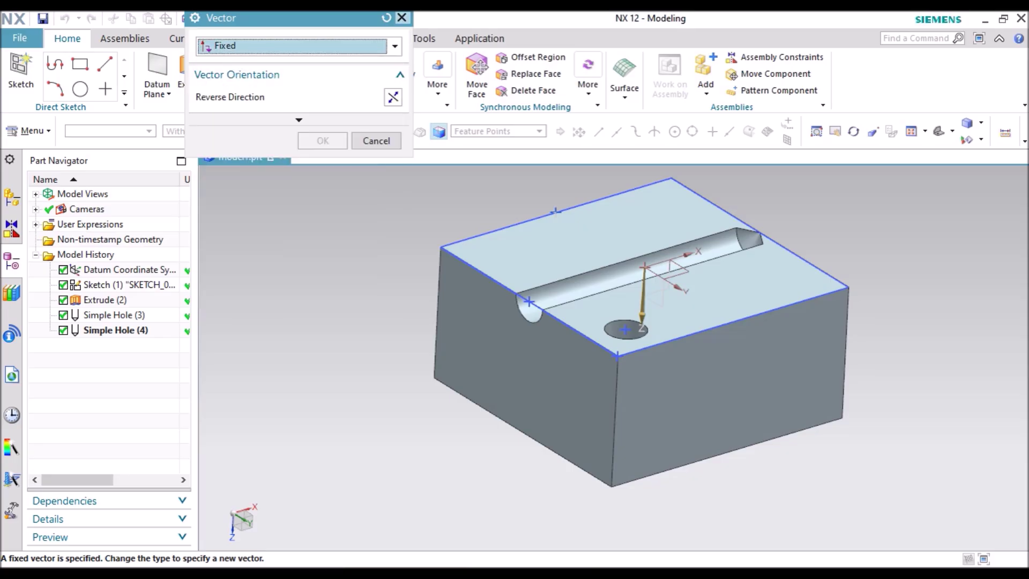
{"action": "left_click", "coordinate": [361, 45]}
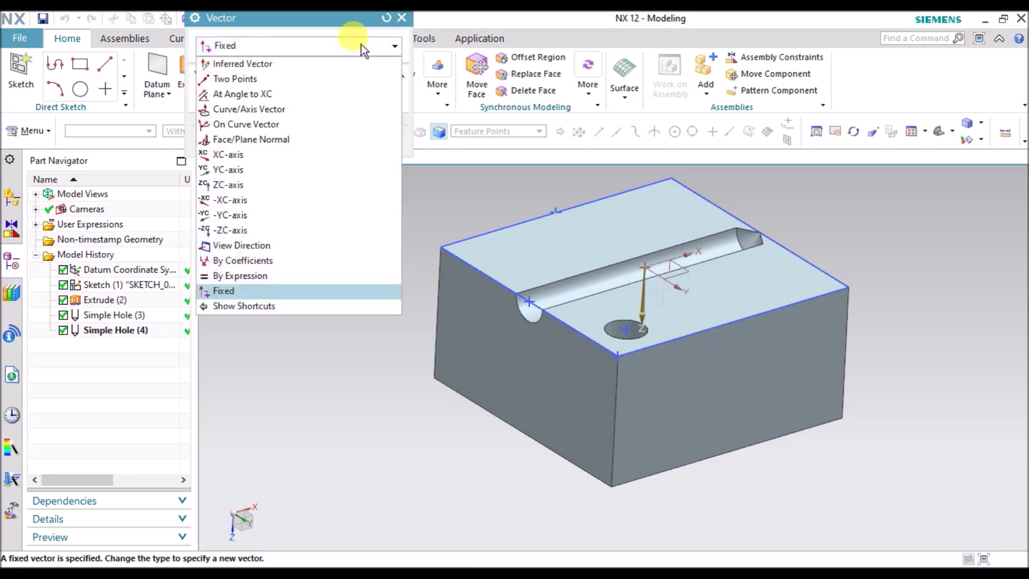
{"action": "left_click", "coordinate": [272, 66]}
{"action": "left_click", "coordinate": [612, 385]}
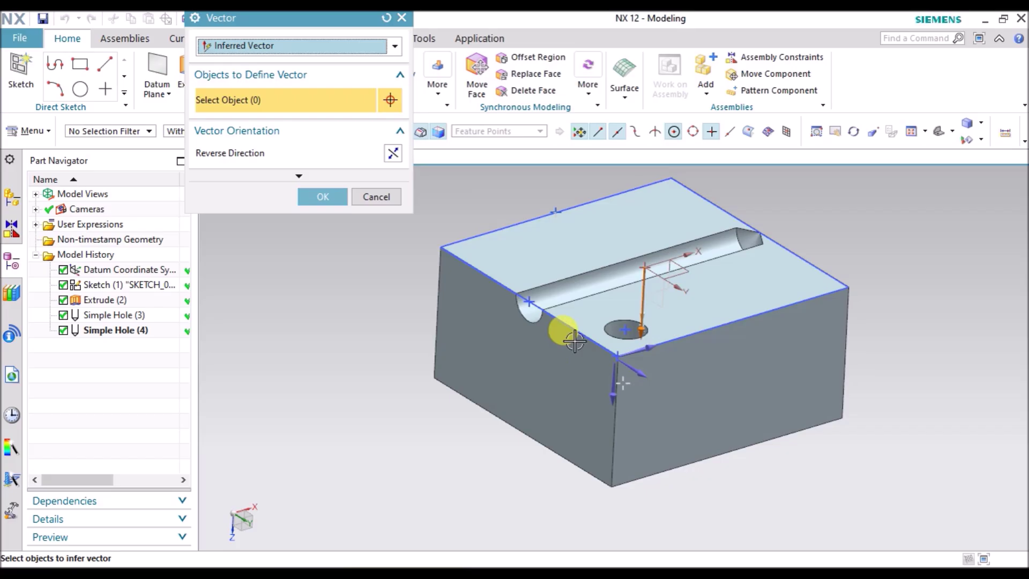
{"action": "left_click", "coordinate": [334, 195]}
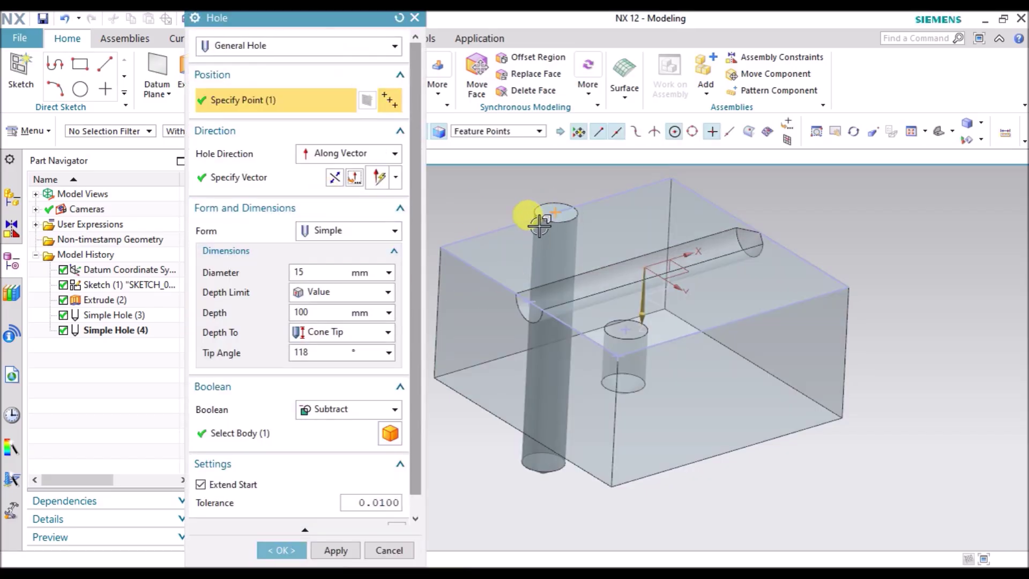
- Change the vector type to Face/Plane Normal and try the top face with its direction reversed
{"action": "left_click", "coordinate": [356, 178]}
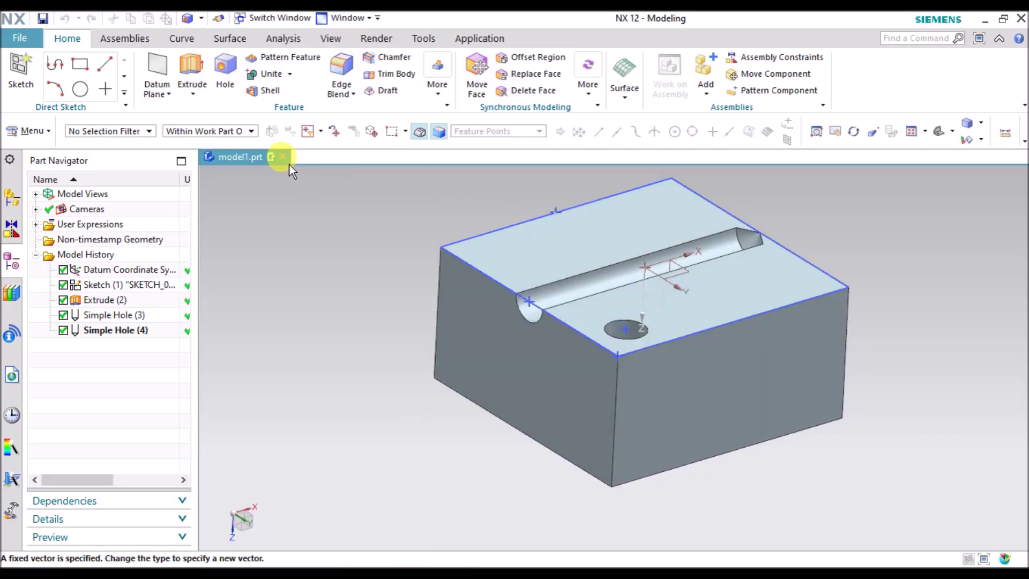
{"action": "left_click", "coordinate": [258, 48]}
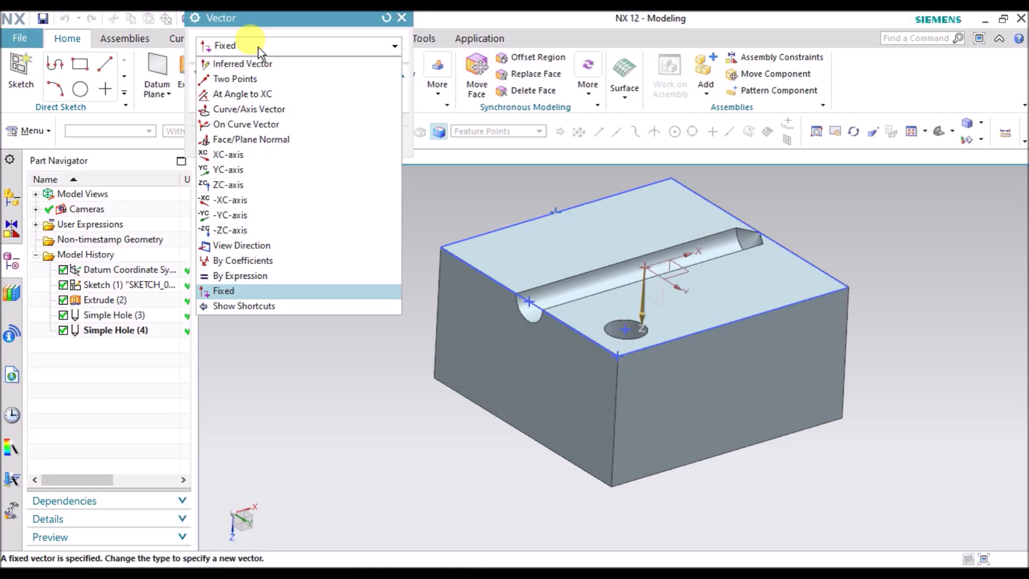
{"action": "left_click", "coordinate": [251, 139]}
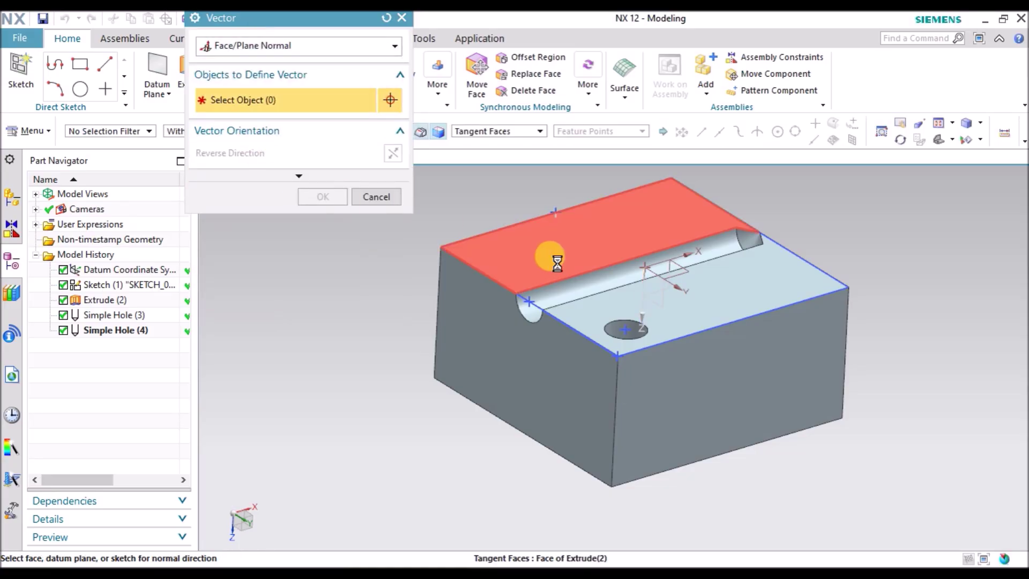
{"action": "left_click", "coordinate": [509, 251]}
{"action": "left_click", "coordinate": [393, 154]}
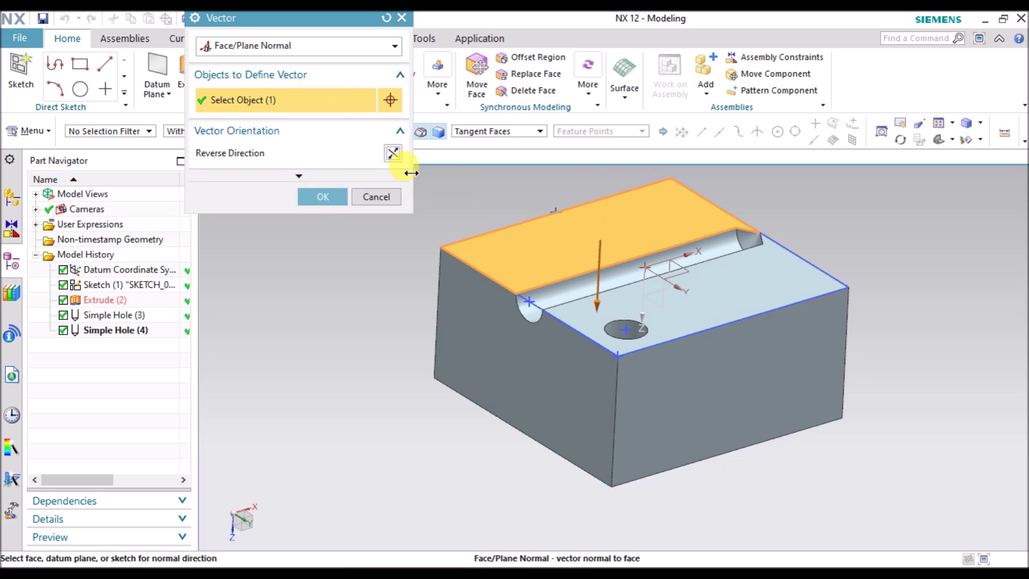
{"action": "left_click", "coordinate": [486, 245], "text": "shift"}
- Use the block's side face next to the hole's start point as the normal that defines the hole direction
{"action": "middle_click_drag", "start_coordinate": [413, 328], "coordinate": [464, 321]}
{"action": "left_click", "coordinate": [471, 276]}
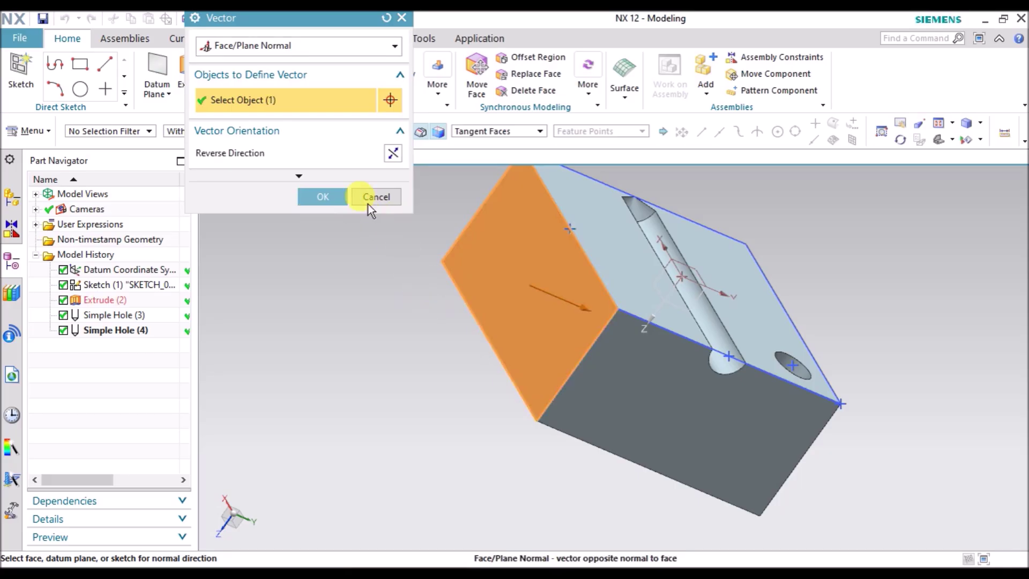
{"action": "left_click", "coordinate": [322, 197]}
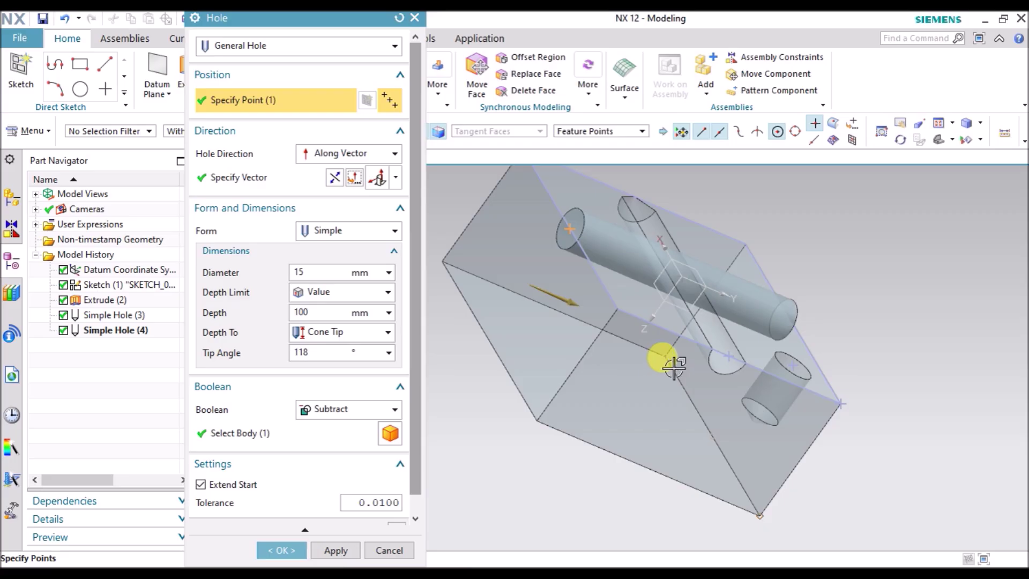
- Create the second 100 mm deep hole across the block and inspect where the two channels cross
{"action": "middle_click_drag", "start_coordinate": [650, 335], "coordinate": [623, 351]}
{"action": "middle_click_drag", "start_coordinate": [805, 407], "coordinate": [754, 400]}
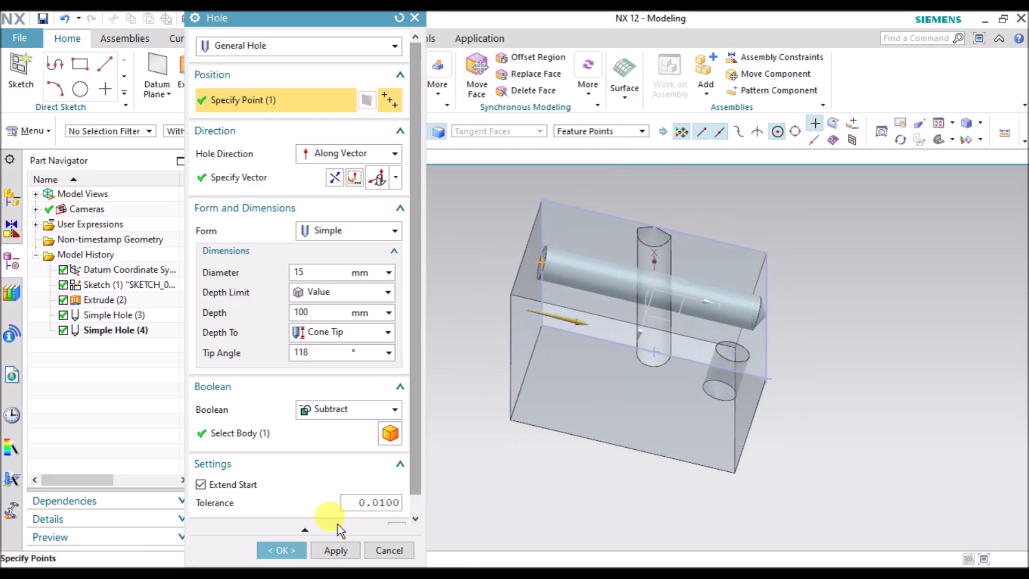
{"action": "left_click", "coordinate": [278, 550]}
{"action": "middle_click_drag", "start_coordinate": [362, 345], "coordinate": [386, 357]}
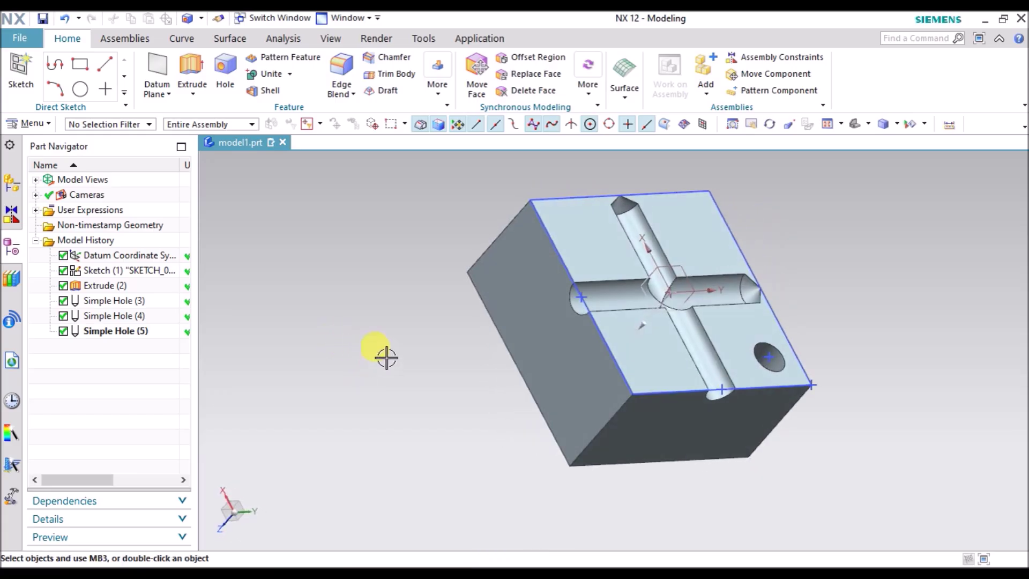
- Sketch a circle about 12.9 mm in diameter for a new extrusion, centred on the upper edge of the side face with the channel opening
{"action": "left_click", "coordinate": [192, 69]}
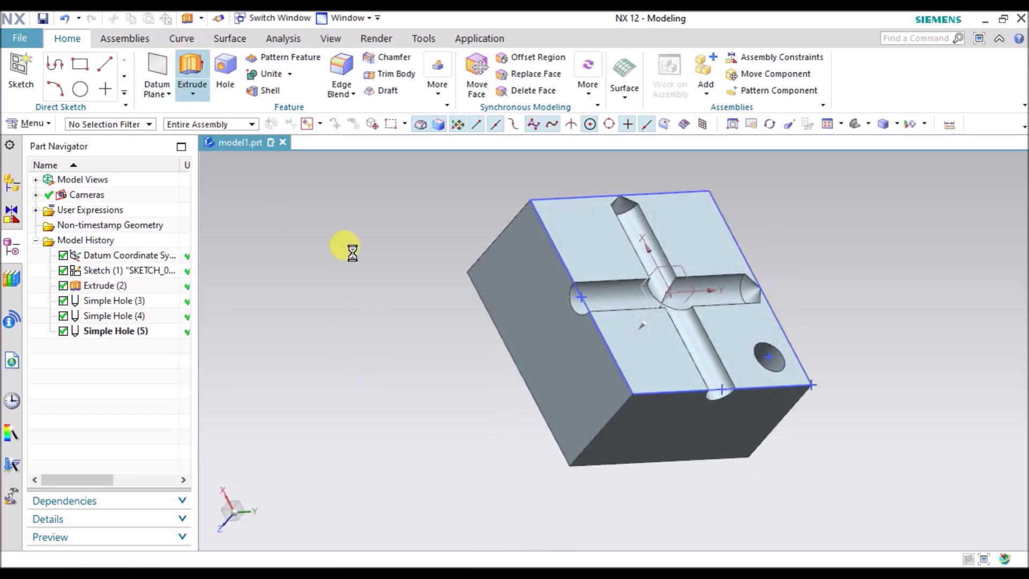
{"action": "middle_click_drag", "start_coordinate": [673, 409], "coordinate": [567, 374]}
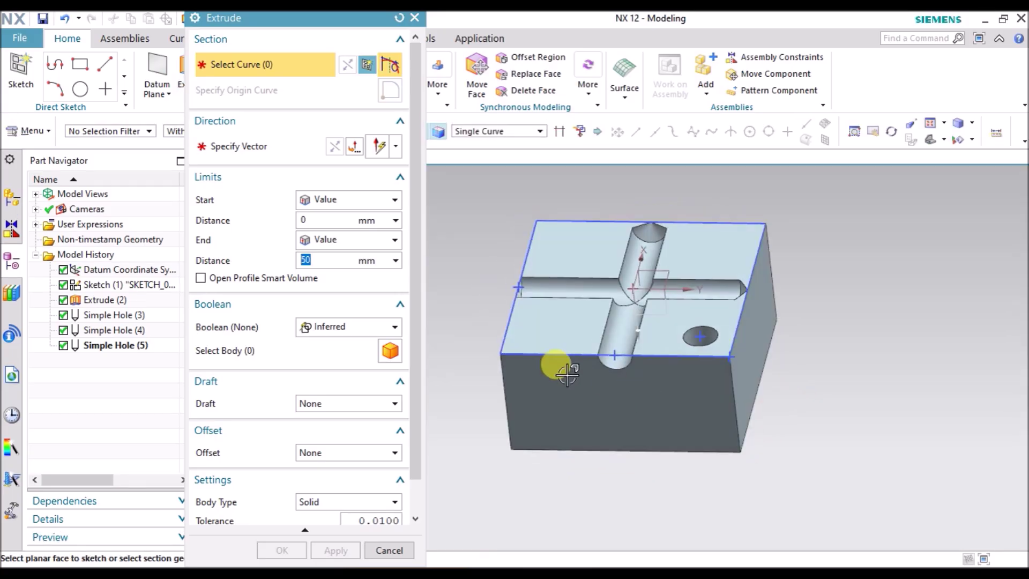
{"action": "left_click", "coordinate": [512, 368]}
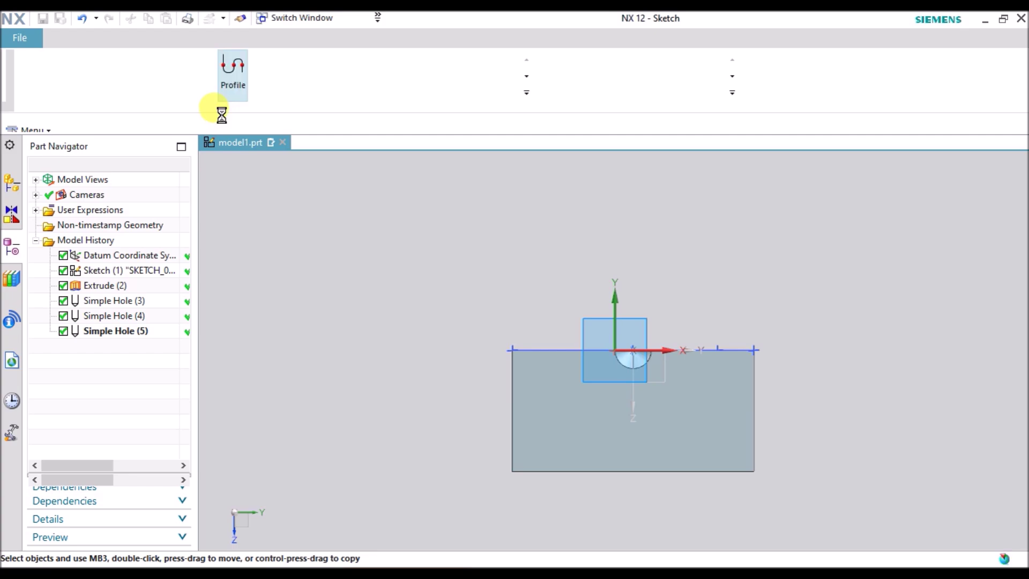
{"action": "left_click", "coordinate": [368, 67]}
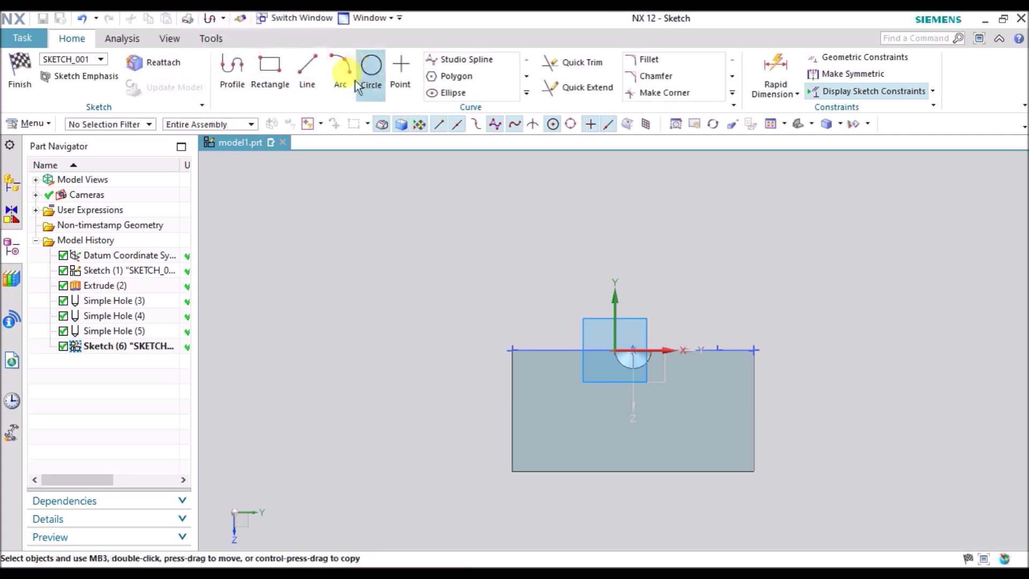
{"action": "scroll", "coordinate": [555, 362], "scroll_direction": "up", "scroll_amount": 3}
{"action": "left_click", "coordinate": [568, 336]}
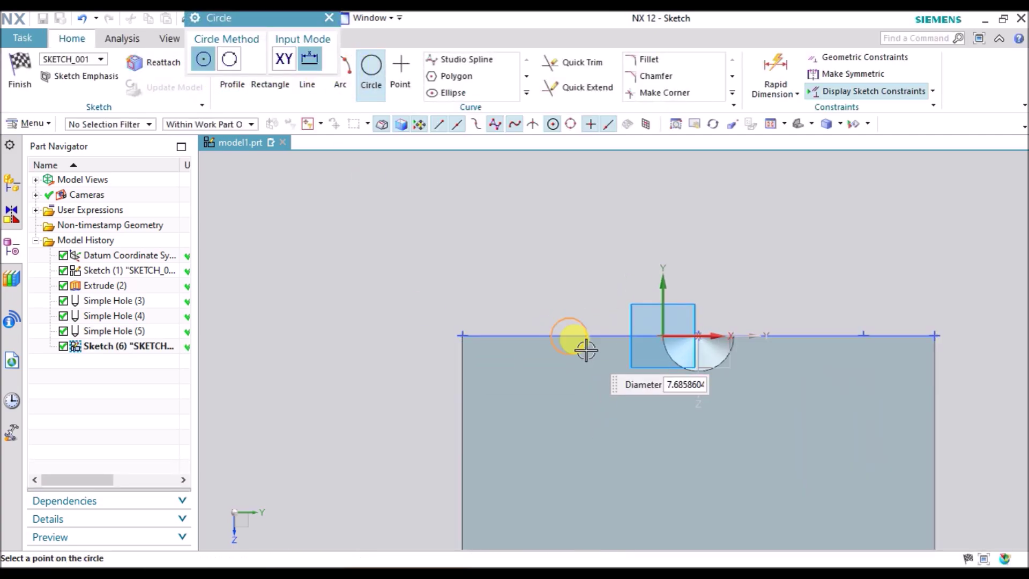
{"action": "left_click", "coordinate": [588, 360]}
{"action": "right_click", "coordinate": [465, 249]}
{"action": "left_click", "coordinate": [490, 250]}
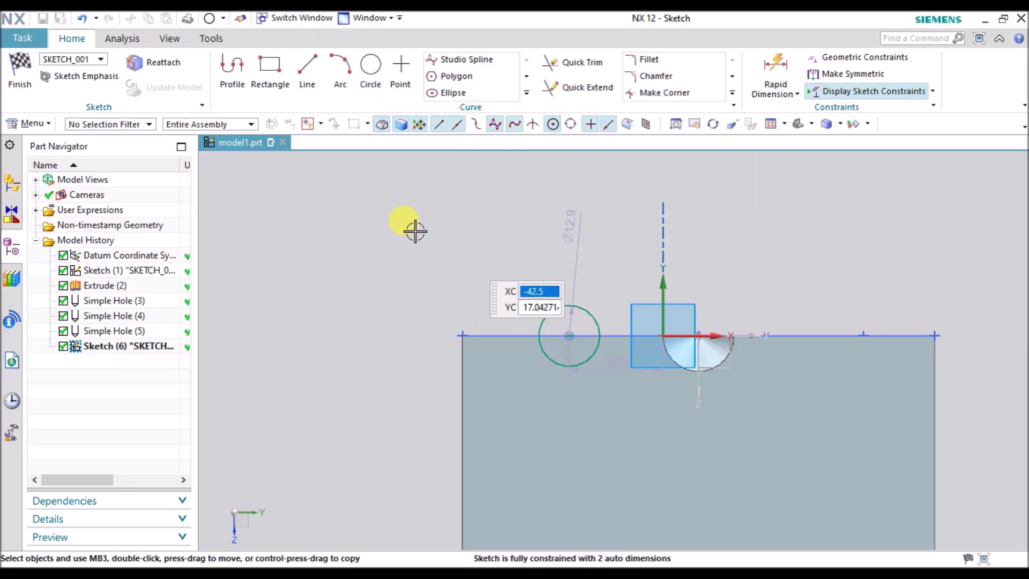
{"action": "right_click", "coordinate": [395, 225]}
{"action": "left_click", "coordinate": [427, 237]}
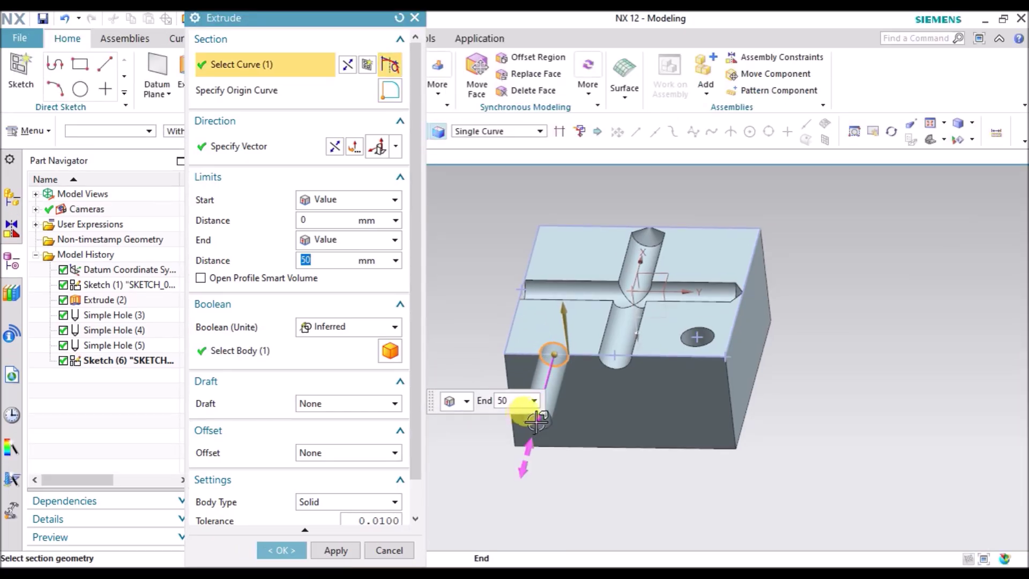
- Extrude the circle 110 mm through the block with Boolean Subtract and inspect the cut channel
{"action": "left_click_drag", "start_coordinate": [536, 421], "coordinate": [545, 268]}
{"action": "left_click_drag", "start_coordinate": [560, 217], "coordinate": [563, 212]}
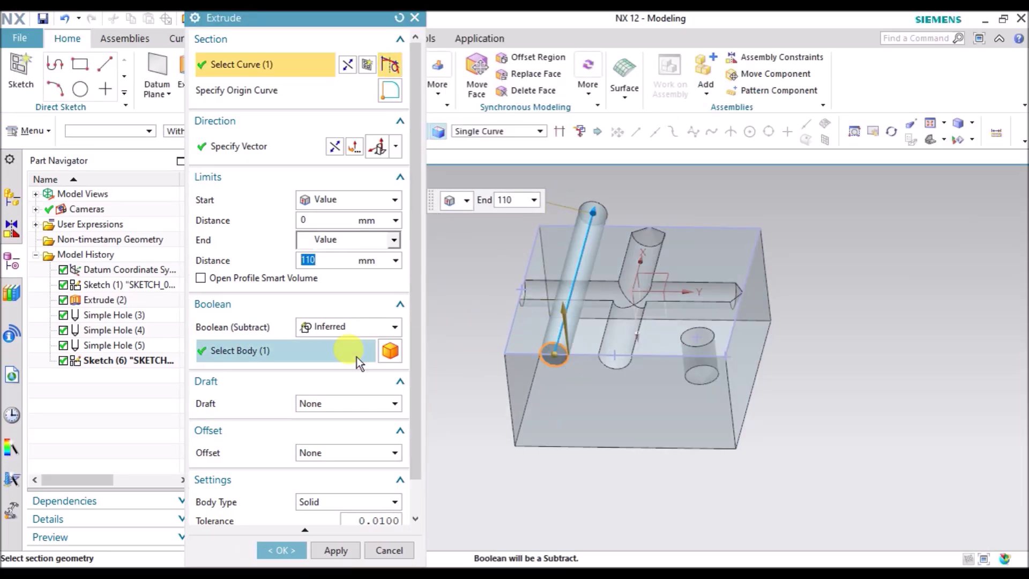
{"action": "left_click", "coordinate": [328, 327]}
{"action": "left_click", "coordinate": [328, 375]}
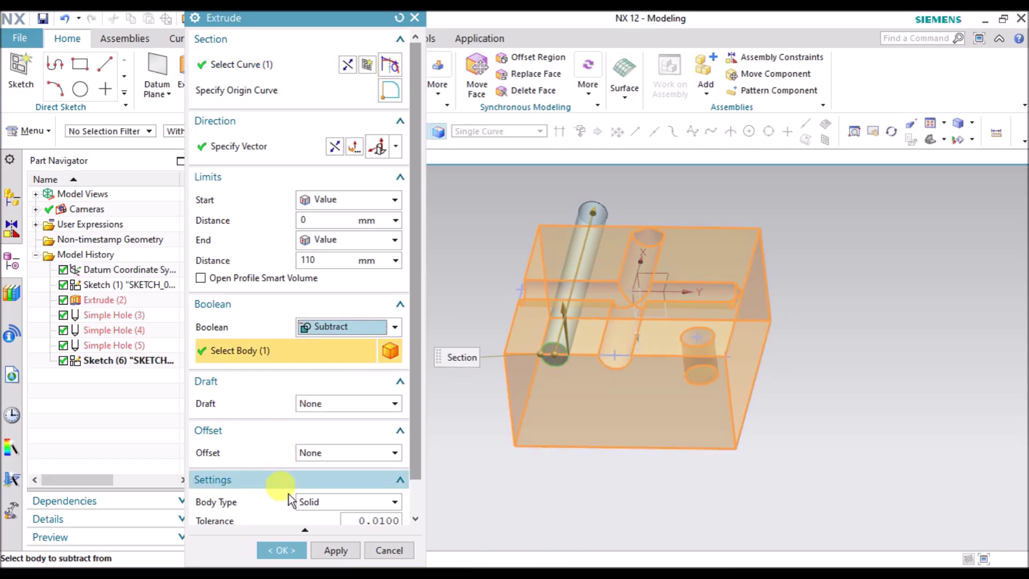
{"action": "left_click", "coordinate": [278, 550]}
{"action": "mouse_move", "coordinate": [367, 337]}
{"action": "middle_mouse_down"}
{"action": "mouse_move", "coordinate": [333, 367]}
{"action": "mouse_move", "coordinate": [352, 384]}
{"action": "mouse_move", "coordinate": [344, 340]}
{"action": "mouse_move", "coordinate": [356, 346]}
{"action": "middle_mouse_up"}
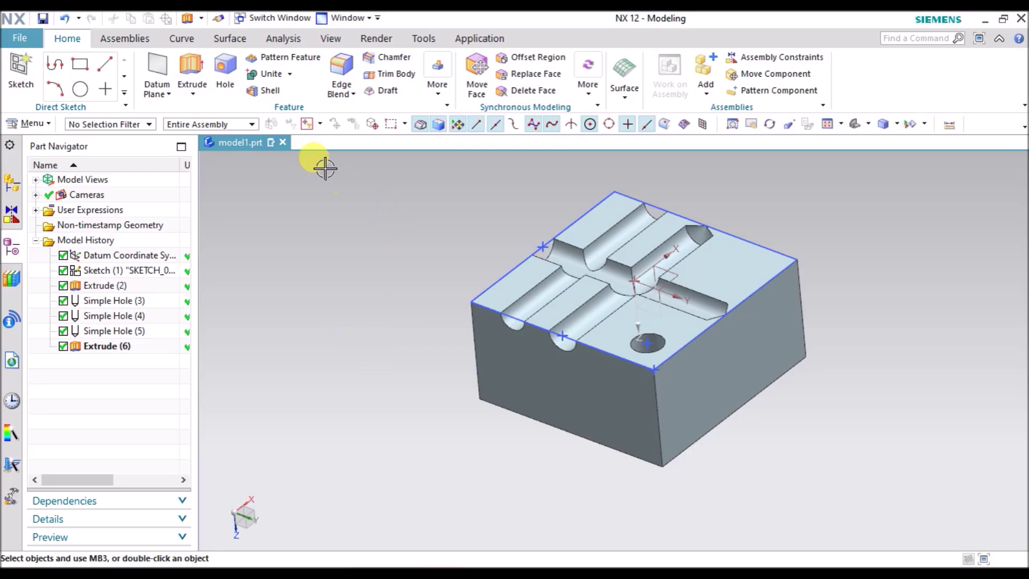
{"action": "mouse_move", "coordinate": [475, 231]}
{"action": "middle_mouse_down"}
{"action": "mouse_move", "coordinate": [482, 254]}
{"action": "mouse_move", "coordinate": [475, 243]}
{"action": "middle_mouse_up"}
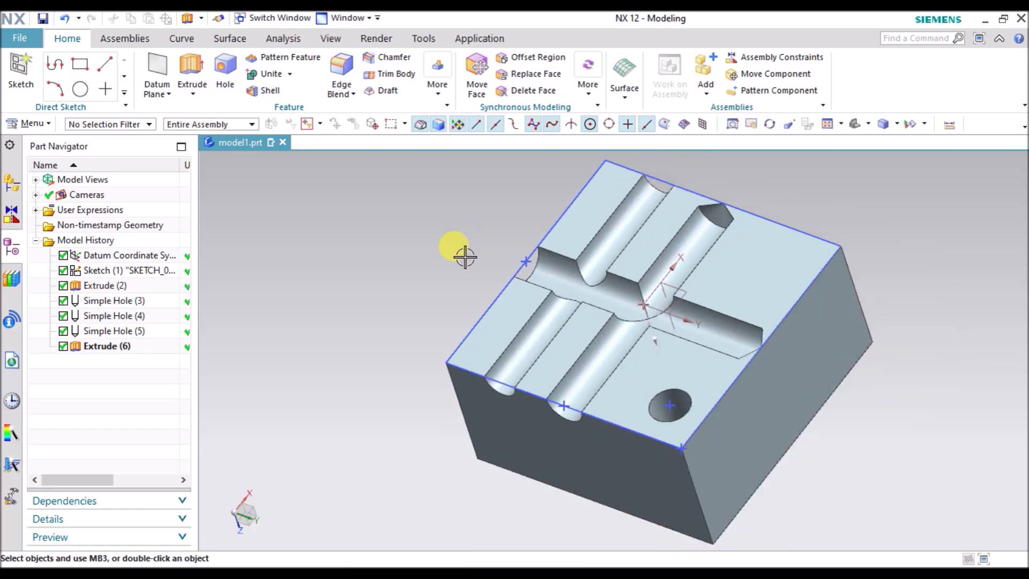
{"action": "right_click", "coordinate": [521, 257]}
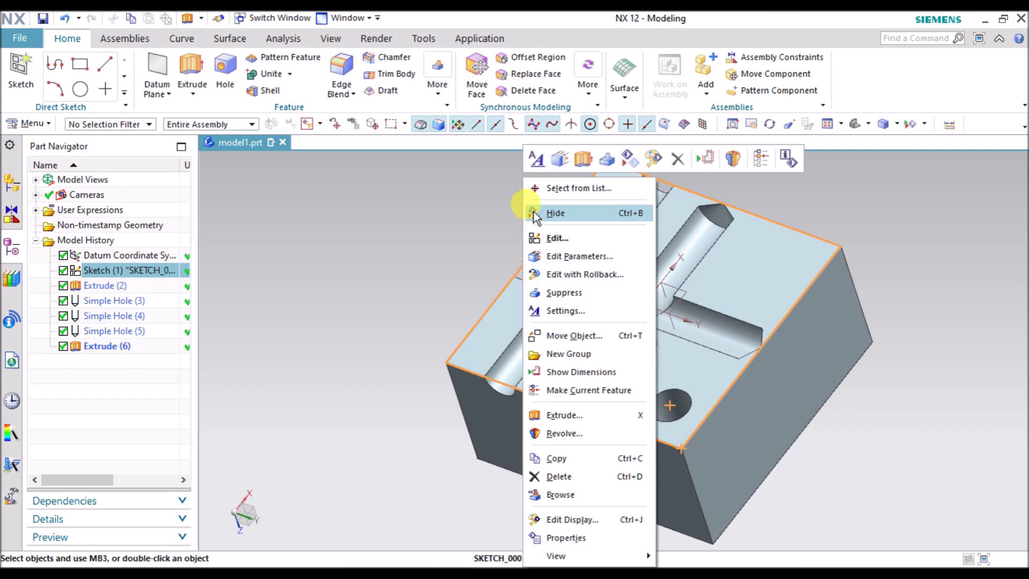
{"action": "left_click", "coordinate": [416, 215]}
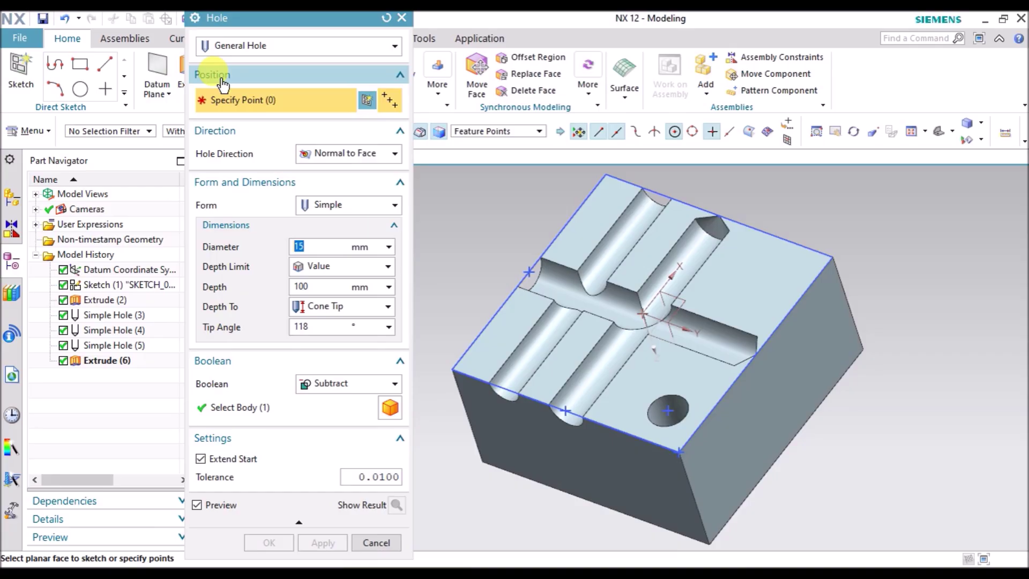
- Start a new simple hole normal to the face and create its position sketch on the block's top face
{"action": "left_click", "coordinate": [320, 152]}
{"action": "left_click", "coordinate": [320, 151]}
{"action": "left_click", "coordinate": [366, 99]}
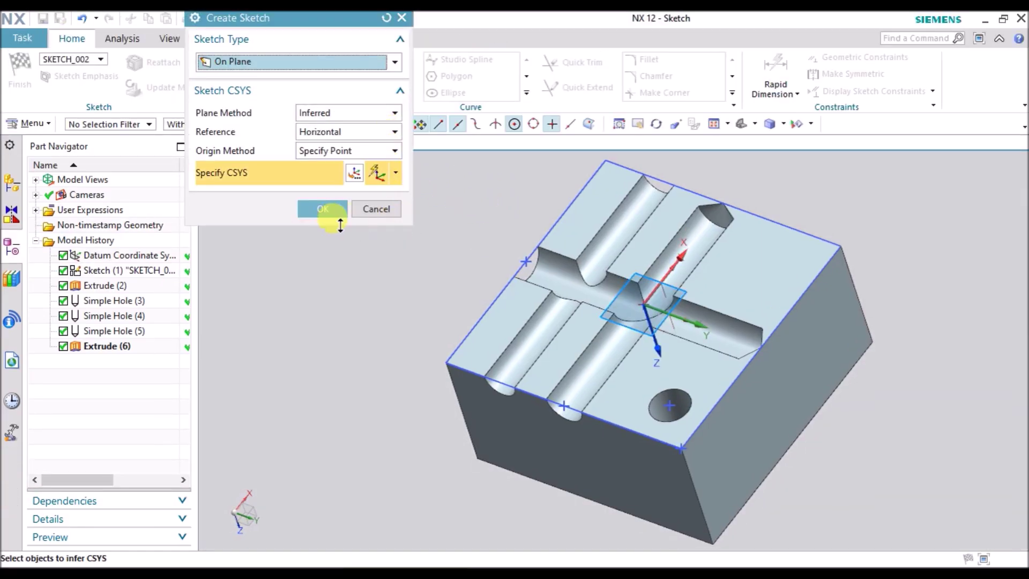
{"action": "left_click", "coordinate": [696, 248]}
{"action": "left_click", "coordinate": [320, 208]}
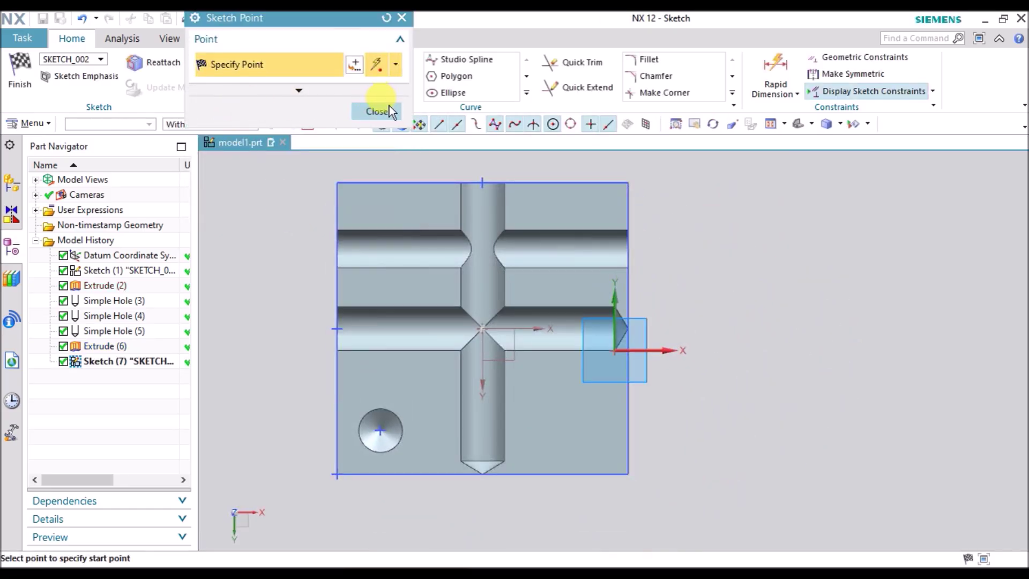
- Place three sketch points in a triangle on the empty top-face quadrant across the channel from the vertical hole
{"action": "scroll", "coordinate": [496, 422], "scroll_direction": "up", "scroll_amount": 3}
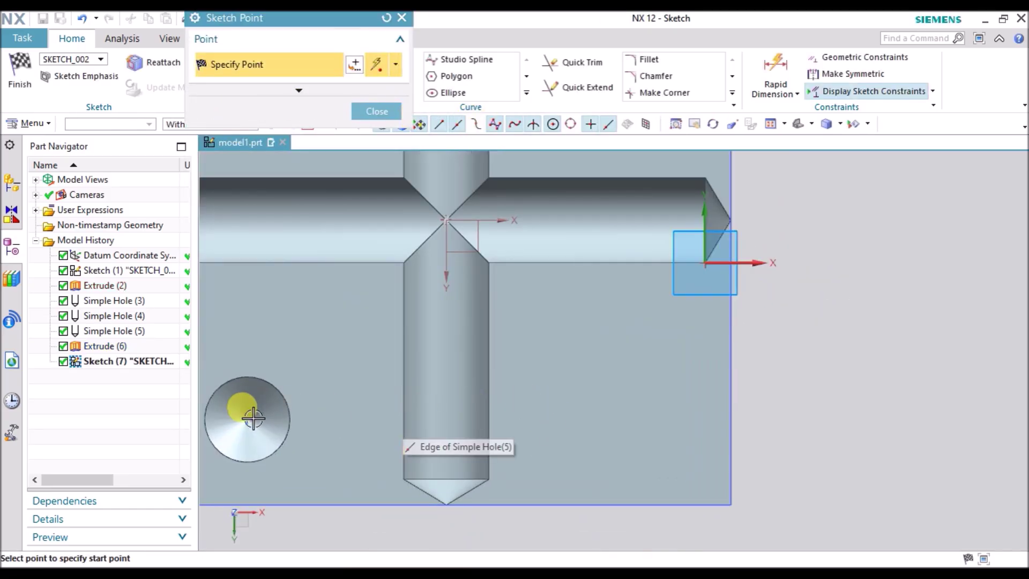
{"action": "left_click", "coordinate": [606, 405]}
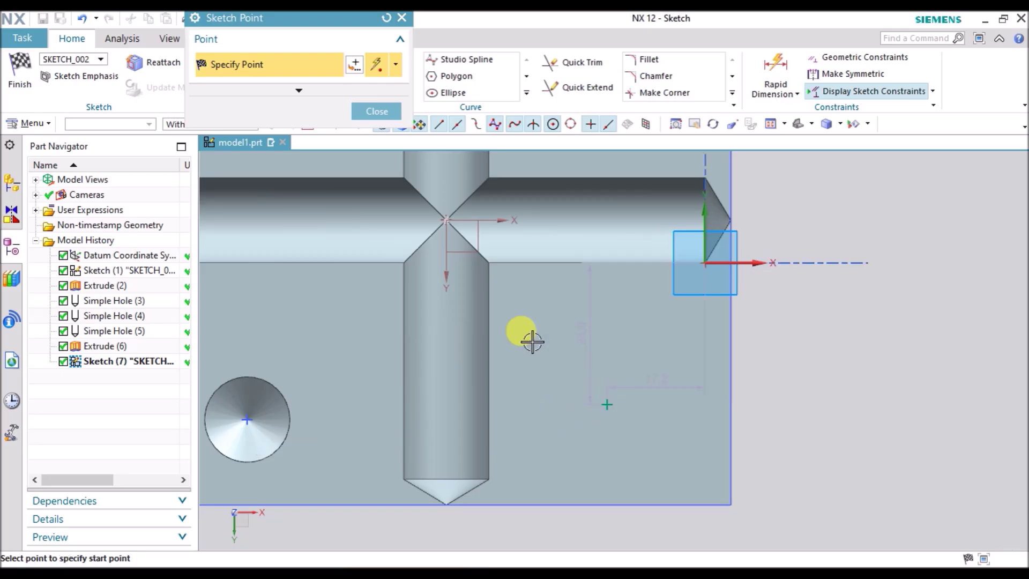
{"action": "left_click", "coordinate": [541, 317]}
{"action": "left_click", "coordinate": [647, 320]}
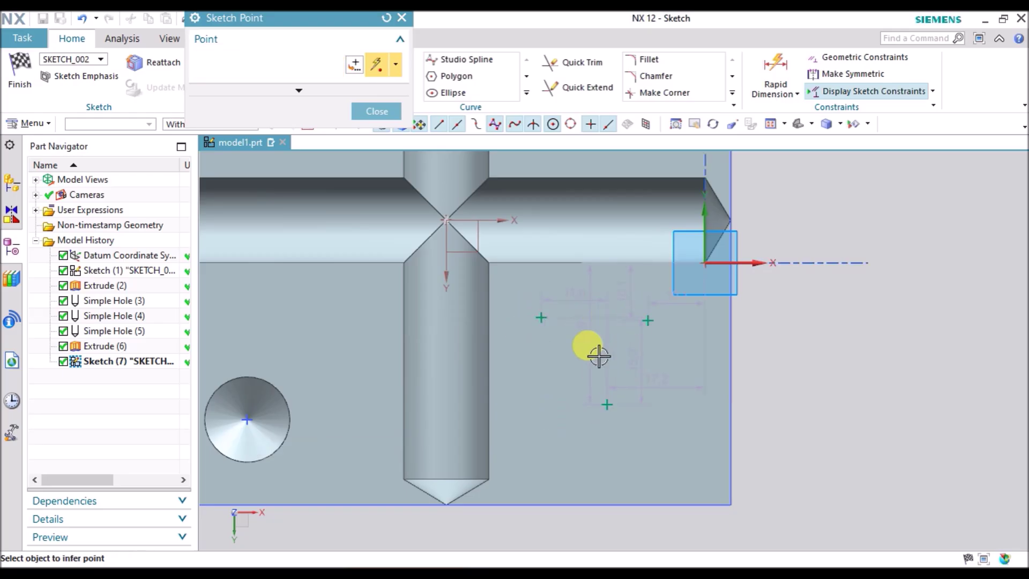
{"action": "left_click", "coordinate": [377, 111]}
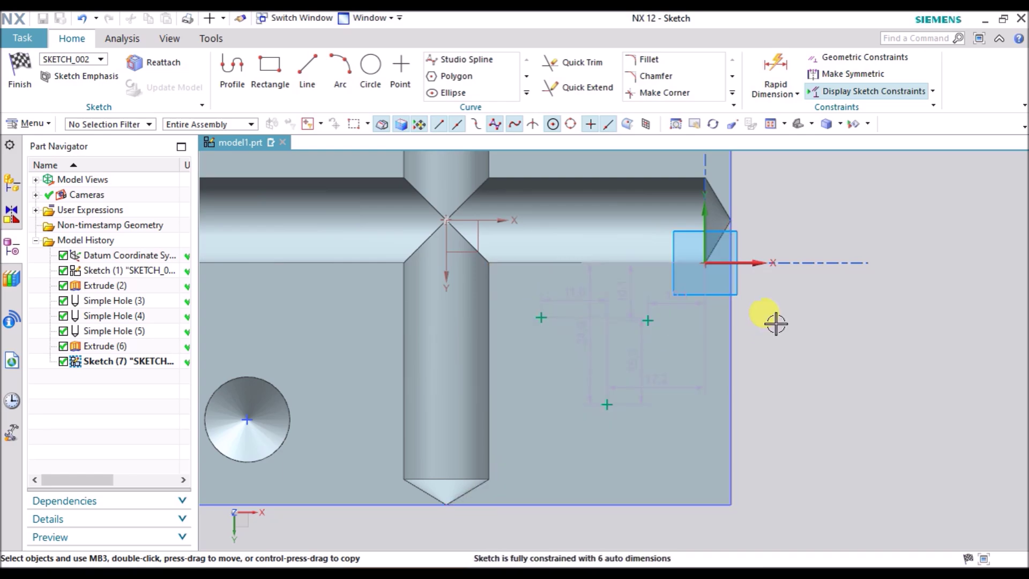
- Delete the two sketch points nearest the horizontal channel and finish the position sketch with the remaining one
{"action": "left_click_drag", "start_coordinate": [794, 301], "coordinate": [512, 360]}
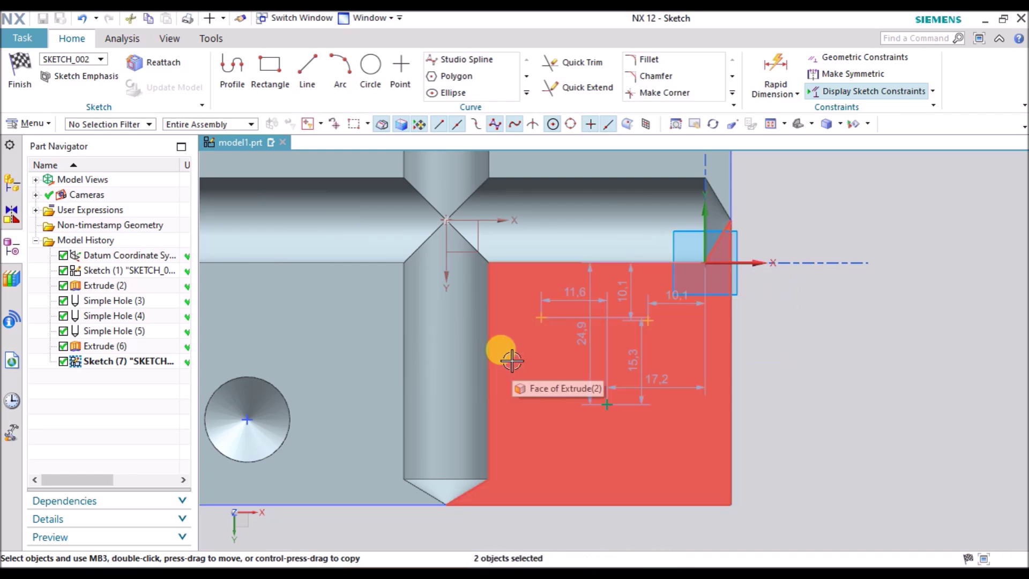
{"action": "key", "text": "Escape"}
{"action": "right_click", "coordinate": [776, 230]}
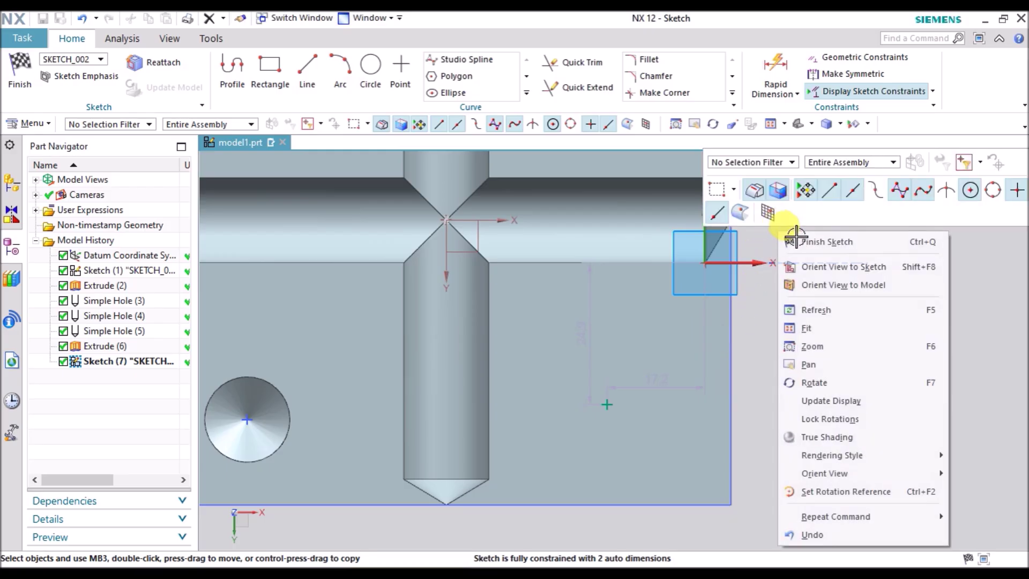
{"action": "left_click", "coordinate": [824, 242]}
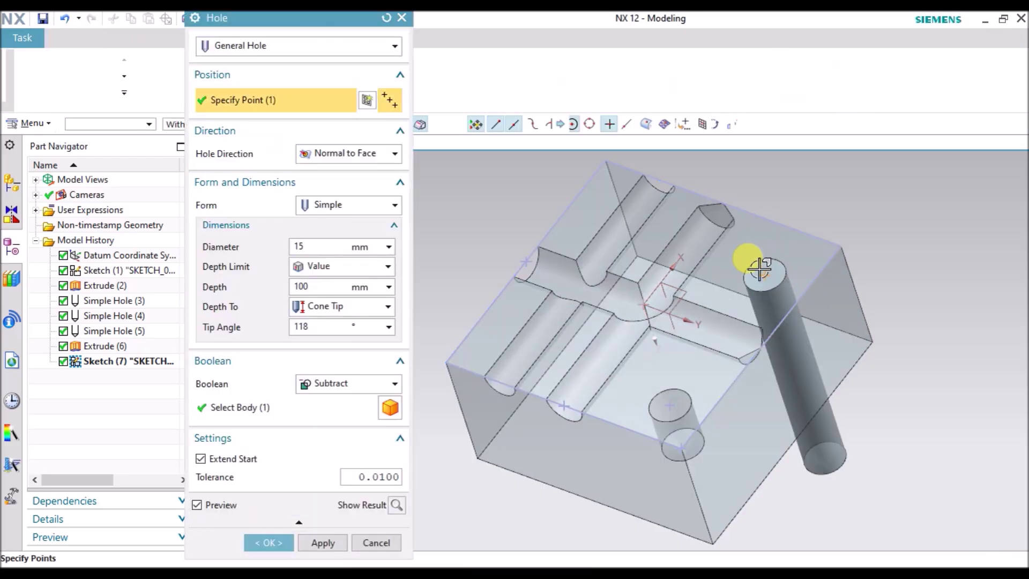
- Edit the position sketch to add one point near the existing one and another between the two parallel channels, and finish it
{"action": "left_click", "coordinate": [366, 100]}
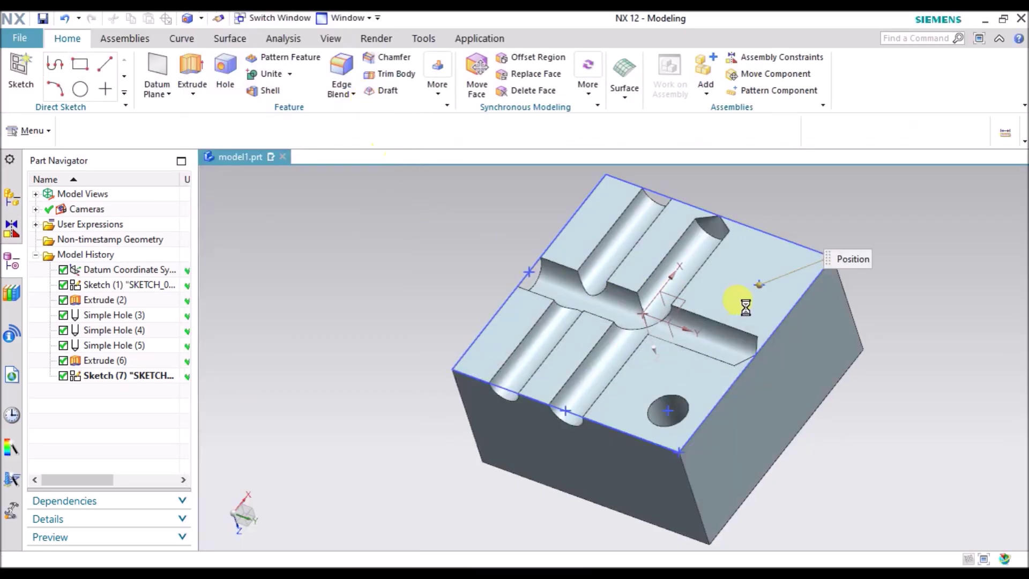
{"action": "left_click", "coordinate": [740, 298]}
{"action": "scroll", "coordinate": [678, 312], "scroll_direction": "up", "scroll_amount": 3}
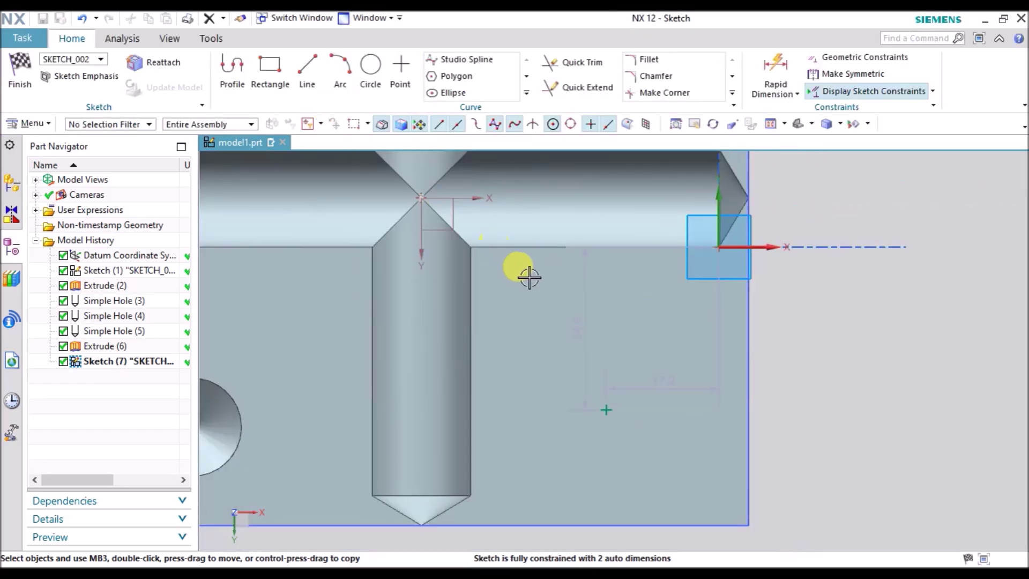
{"action": "left_click", "coordinate": [590, 291]}
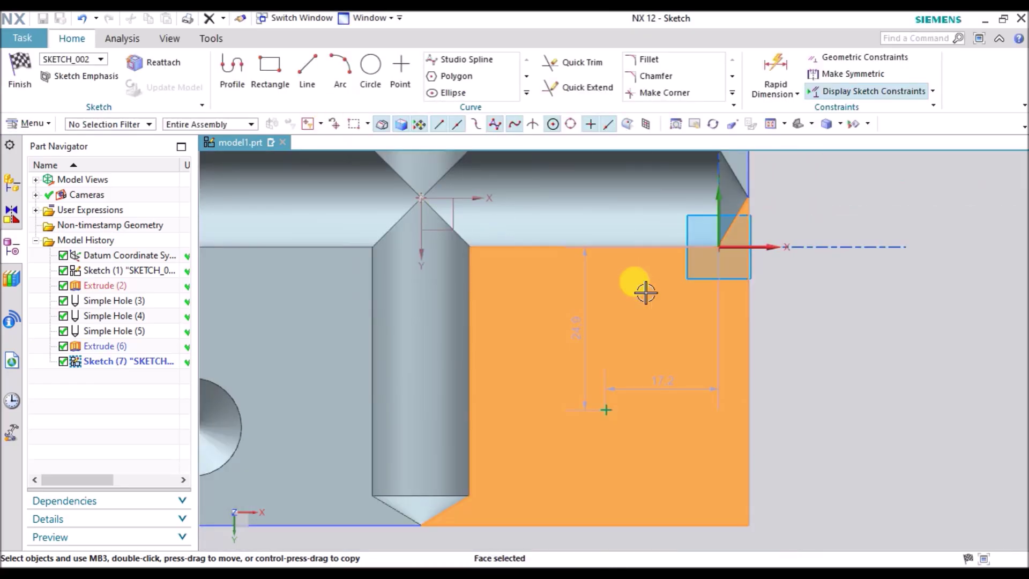
{"action": "left_click", "coordinate": [402, 69]}
{"action": "left_click", "coordinate": [567, 305]}
{"action": "scroll", "coordinate": [712, 387], "scroll_direction": "up", "scroll_amount": 2}
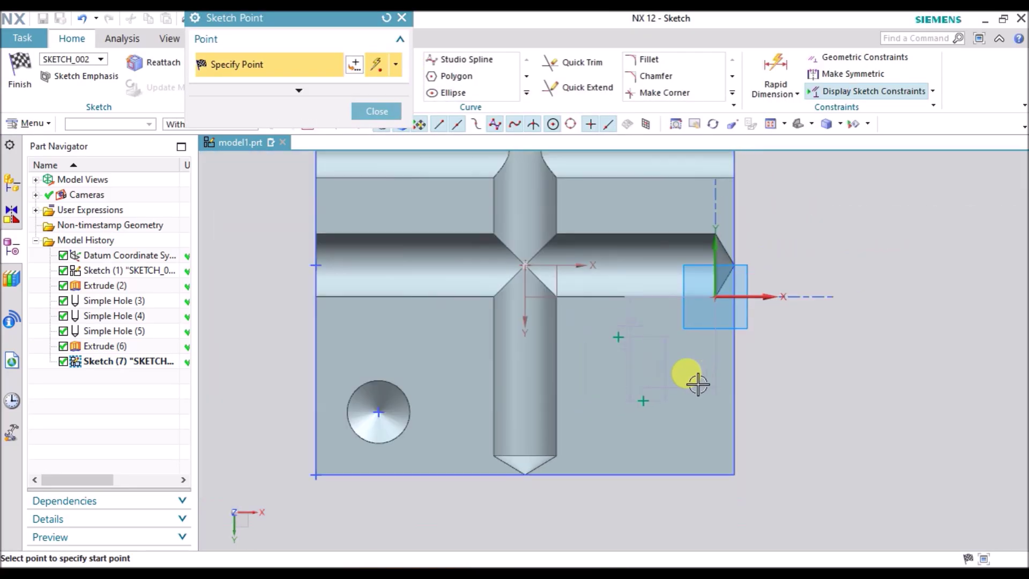
{"action": "left_click", "coordinate": [436, 194]}
{"action": "left_click", "coordinate": [375, 112]}
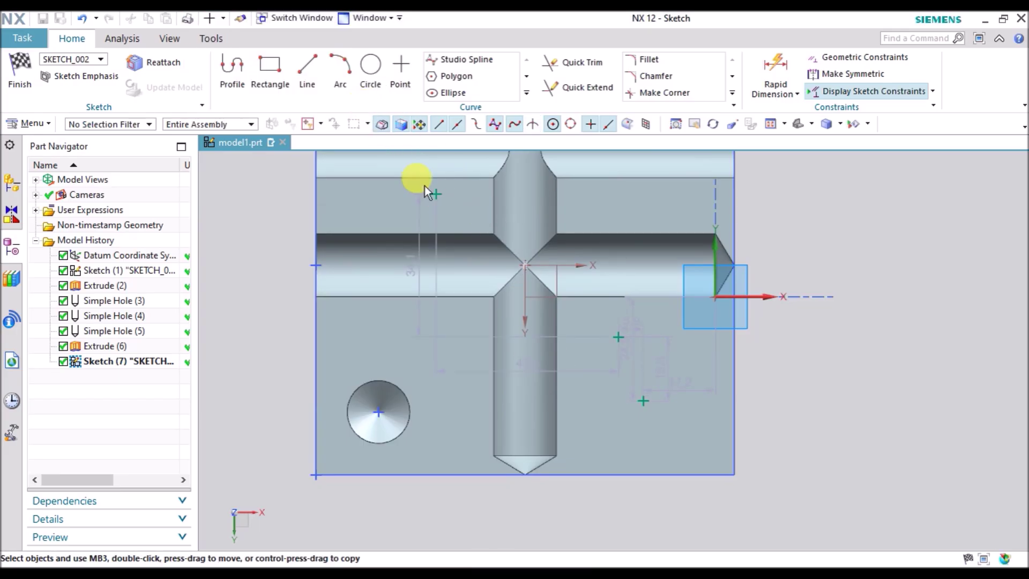
{"action": "right_click", "coordinate": [798, 225]}
{"action": "left_click", "coordinate": [804, 236]}
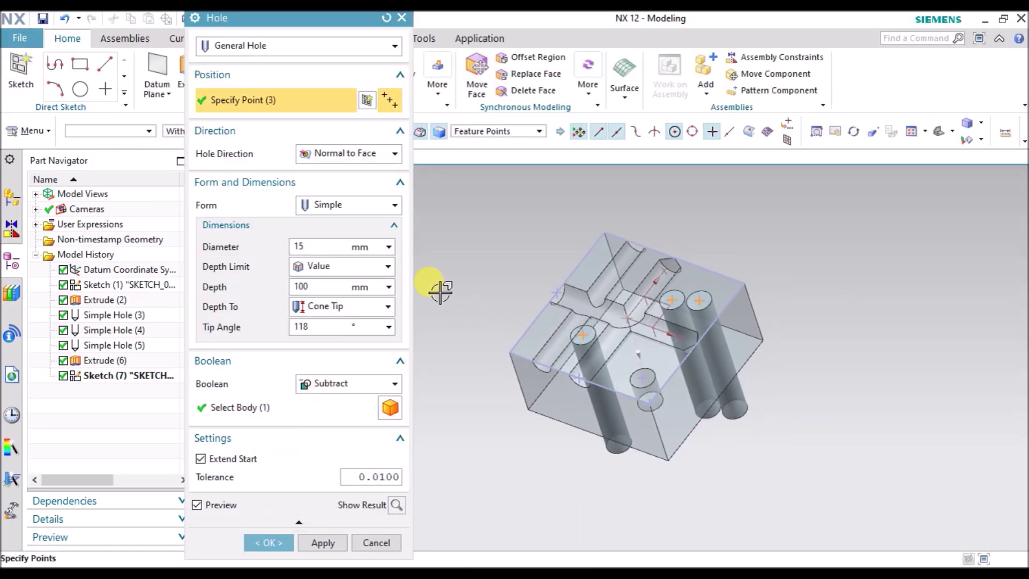
- Show the result of the three 15 mm holes, inspect it from above and return to the preview
{"action": "left_click", "coordinate": [396, 505]}
{"action": "mouse_move", "coordinate": [615, 484]}
{"action": "middle_mouse_down"}
{"action": "mouse_move", "coordinate": [541, 375]}
{"action": "mouse_move", "coordinate": [625, 491]}
{"action": "mouse_move", "coordinate": [600, 483]}
{"action": "middle_mouse_up"}
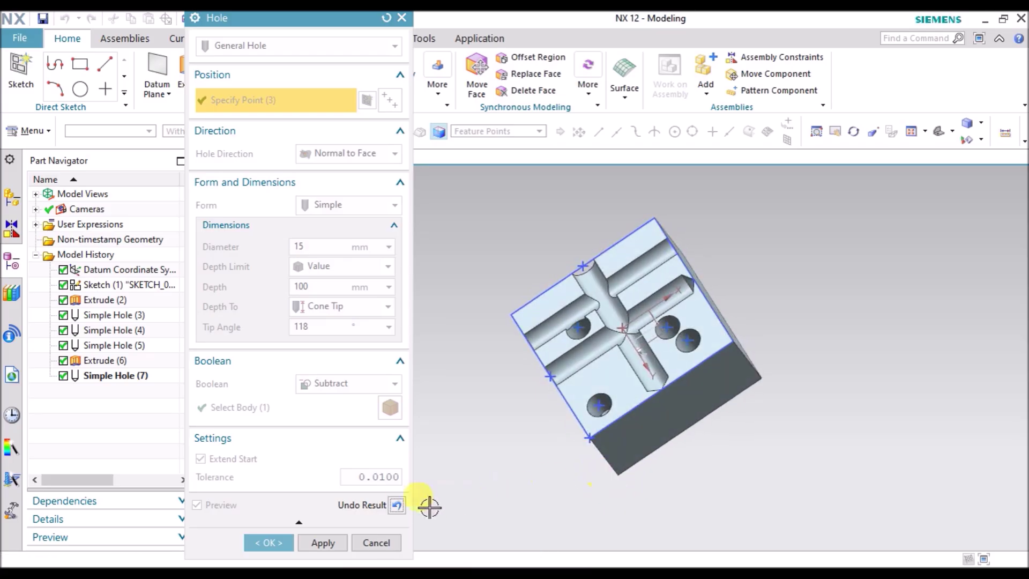
{"action": "left_click", "coordinate": [397, 505]}
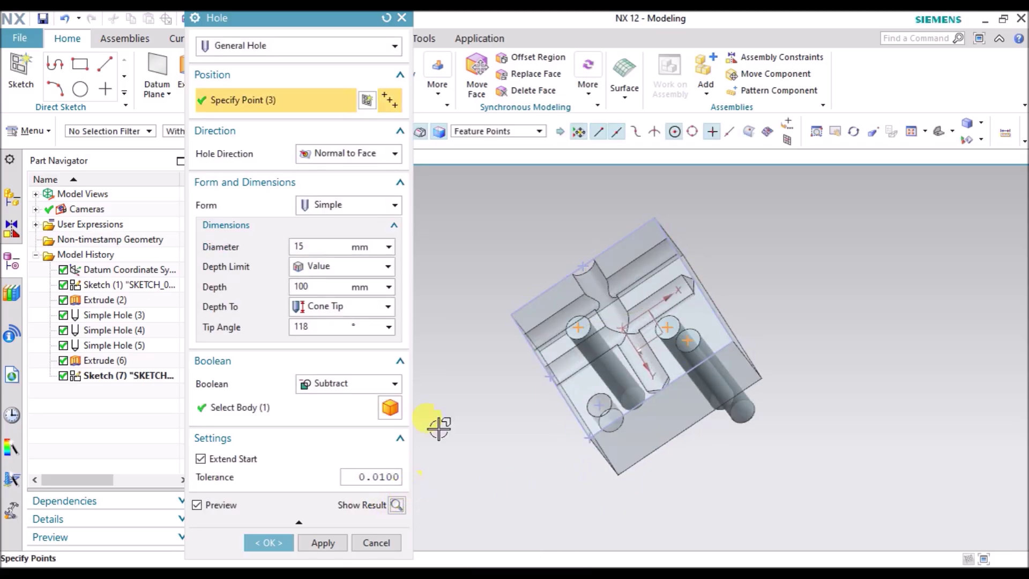
- Review the available hole forms and change the three holes from Simple to Counterbored
{"action": "left_click", "coordinate": [337, 205]}
{"action": "left_click", "coordinate": [338, 208]}
{"action": "left_click", "coordinate": [338, 208]}
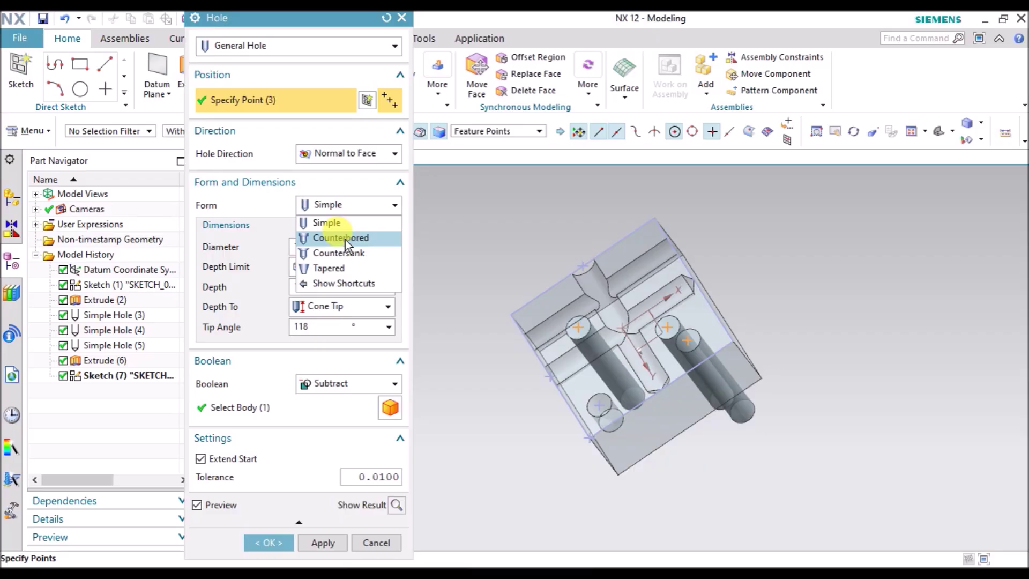
{"action": "left_click", "coordinate": [324, 204]}
{"action": "left_click", "coordinate": [324, 204]}
{"action": "left_click", "coordinate": [355, 203]}
{"action": "left_click", "coordinate": [342, 206]}
{"action": "left_click", "coordinate": [340, 238]}
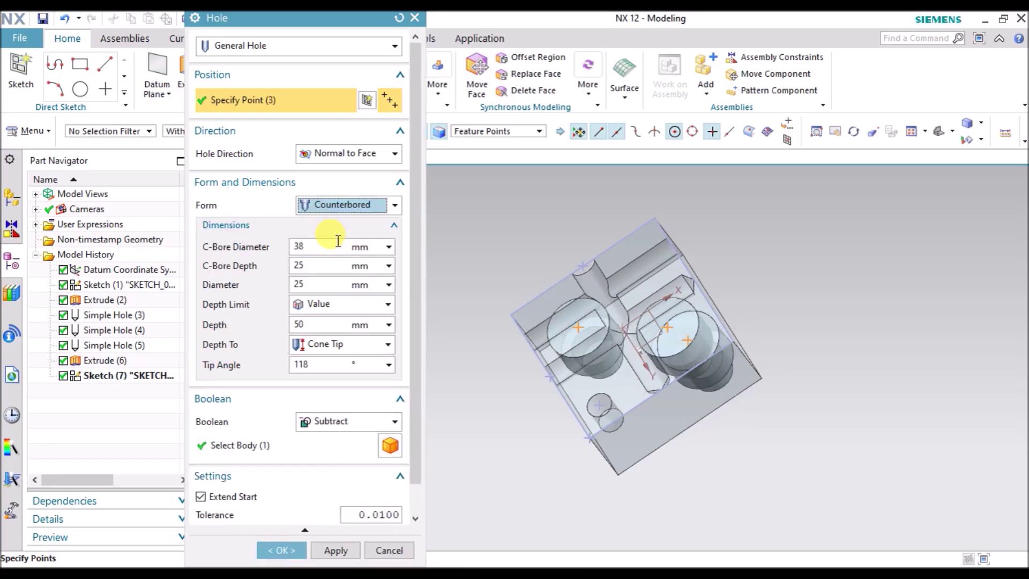
- Check the form options again with Counterbored kept and examine the counterbored shapes in the preview up close
{"action": "mouse_move", "coordinate": [510, 404]}
{"action": "middle_mouse_down"}
{"action": "mouse_move", "coordinate": [505, 345]}
{"action": "mouse_move", "coordinate": [537, 379]}
{"action": "mouse_move", "coordinate": [519, 363]}
{"action": "mouse_move", "coordinate": [501, 390]}
{"action": "middle_mouse_up"}
{"action": "left_click", "coordinate": [343, 202]}
{"action": "left_click", "coordinate": [349, 209]}
{"action": "left_click", "coordinate": [349, 208]}
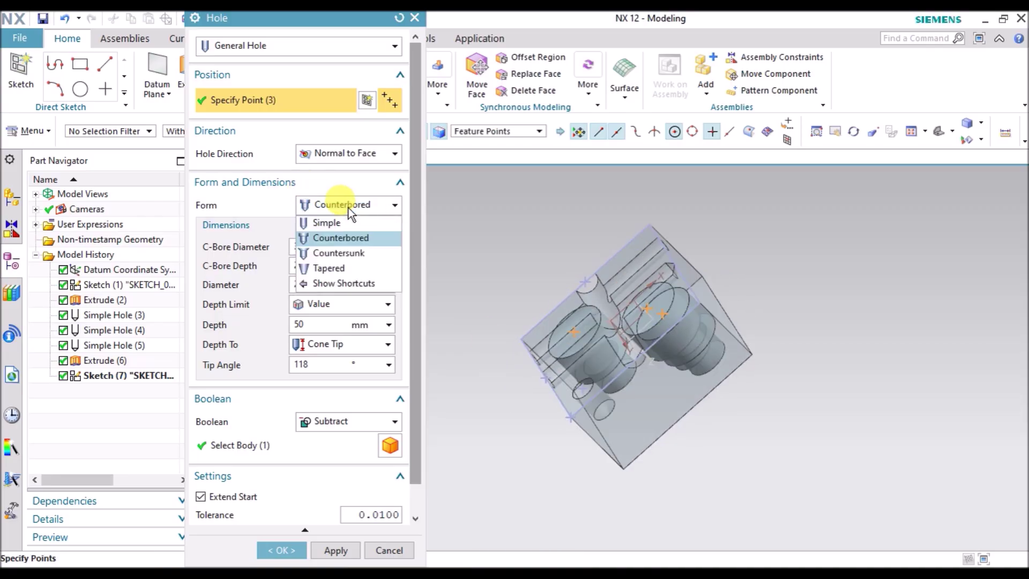
{"action": "left_click", "coordinate": [342, 239]}
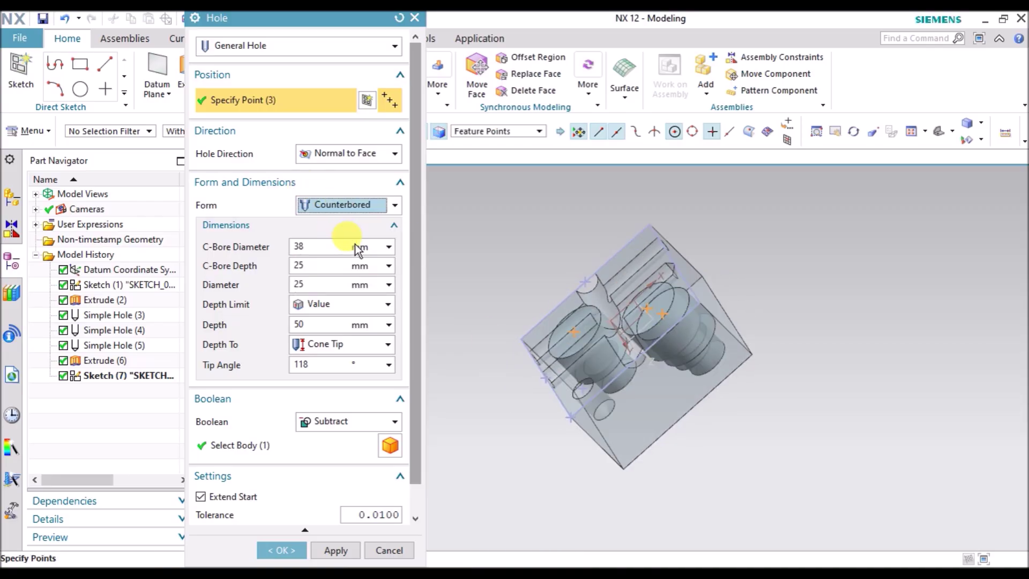
{"action": "middle_click_drag", "start_coordinate": [489, 335], "coordinate": [463, 296]}
{"action": "scroll", "coordinate": [463, 296], "scroll_direction": "up", "scroll_amount": 1}
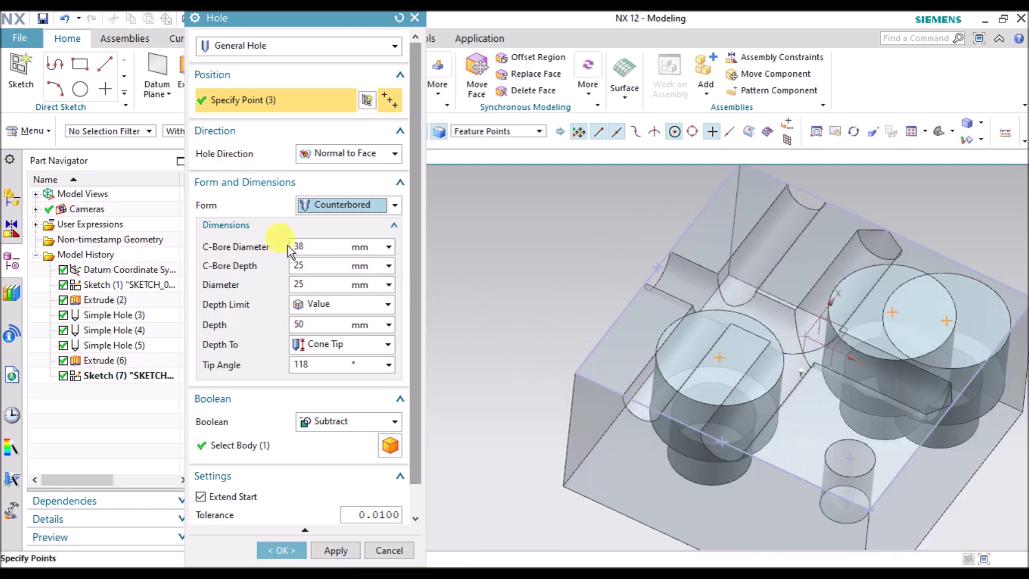
- Examine the three counterbored holes in the block preview from several angles, both up close and as a whole
{"action": "scroll", "coordinate": [544, 340], "scroll_direction": "down", "scroll_amount": 2}
{"action": "middle_click_drag", "start_coordinate": [544, 339], "coordinate": [512, 336]}
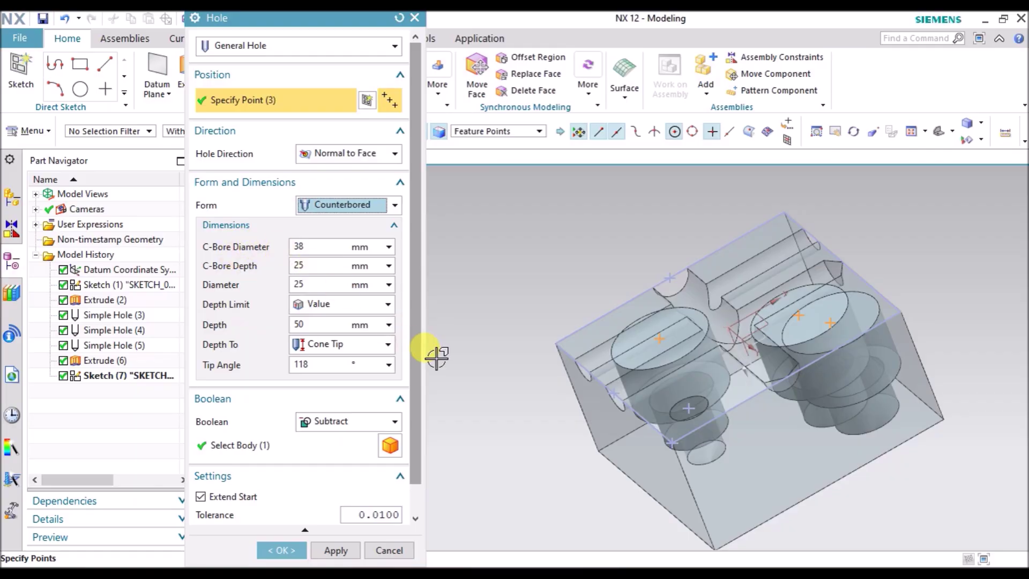
{"action": "middle_click_drag", "start_coordinate": [537, 395], "coordinate": [625, 408]}
{"action": "scroll", "coordinate": [628, 394], "scroll_direction": "up", "scroll_amount": 2}
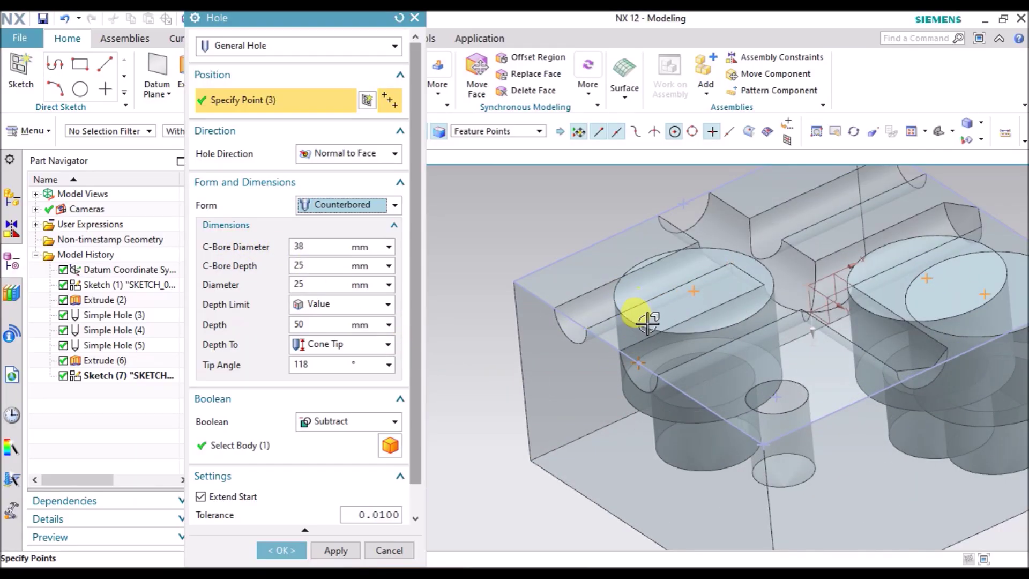
{"action": "scroll", "coordinate": [632, 311], "scroll_direction": "down", "scroll_amount": 2}
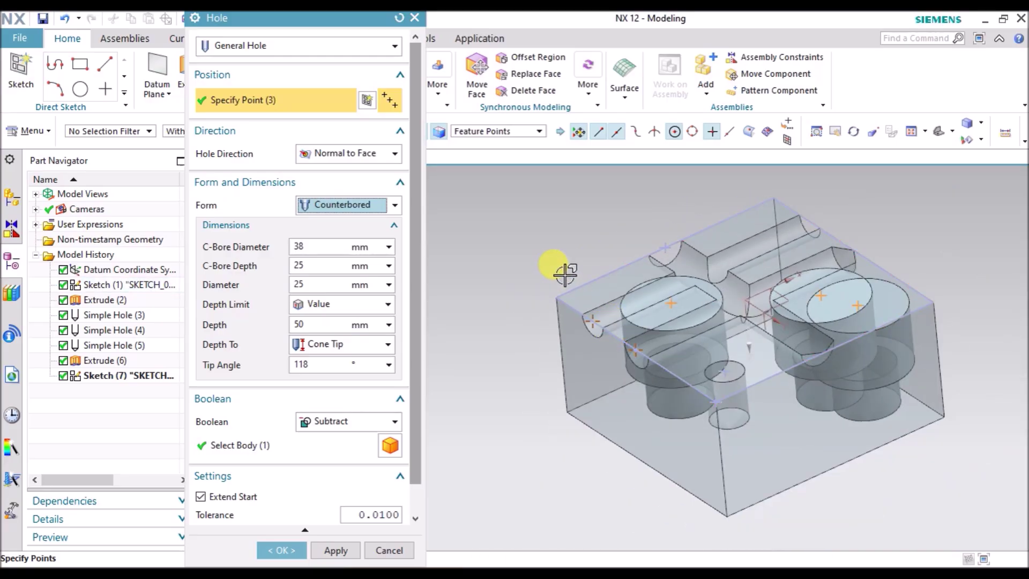
{"action": "scroll", "coordinate": [678, 283], "scroll_direction": "up", "scroll_amount": 2}
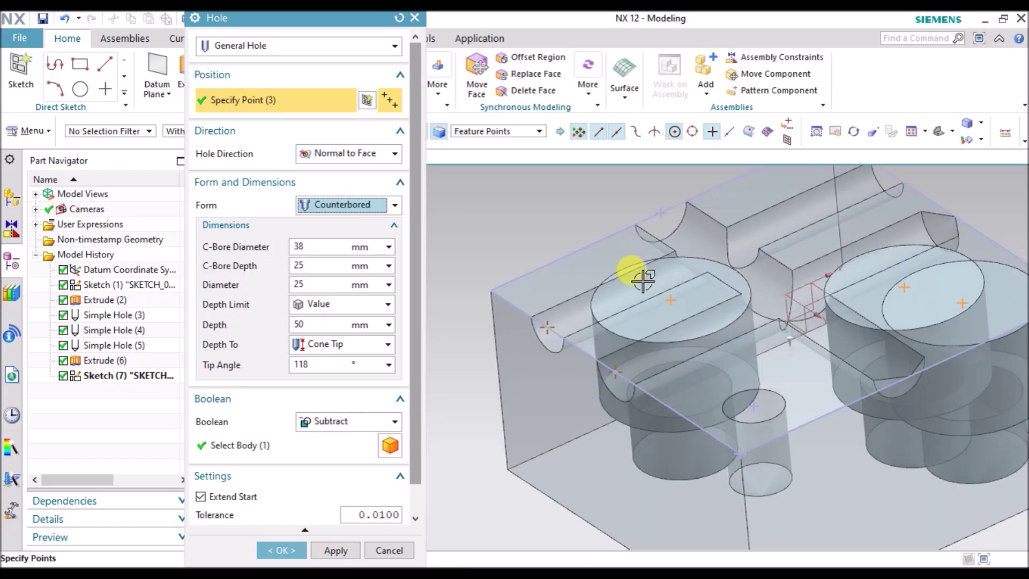
{"action": "scroll", "coordinate": [664, 277], "scroll_direction": "down", "scroll_amount": 1}
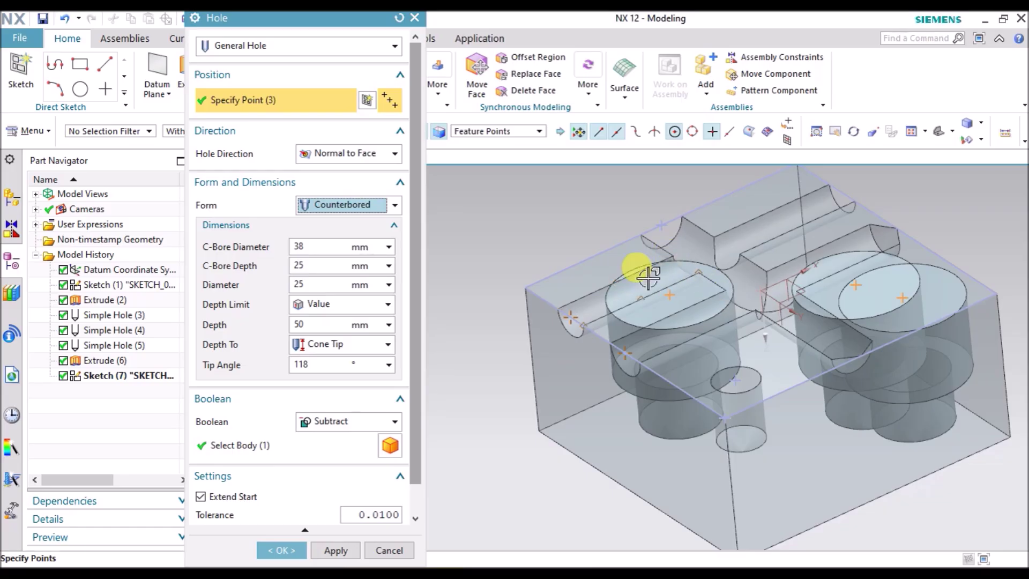
{"action": "scroll", "coordinate": [652, 286], "scroll_direction": "down", "scroll_amount": 1}
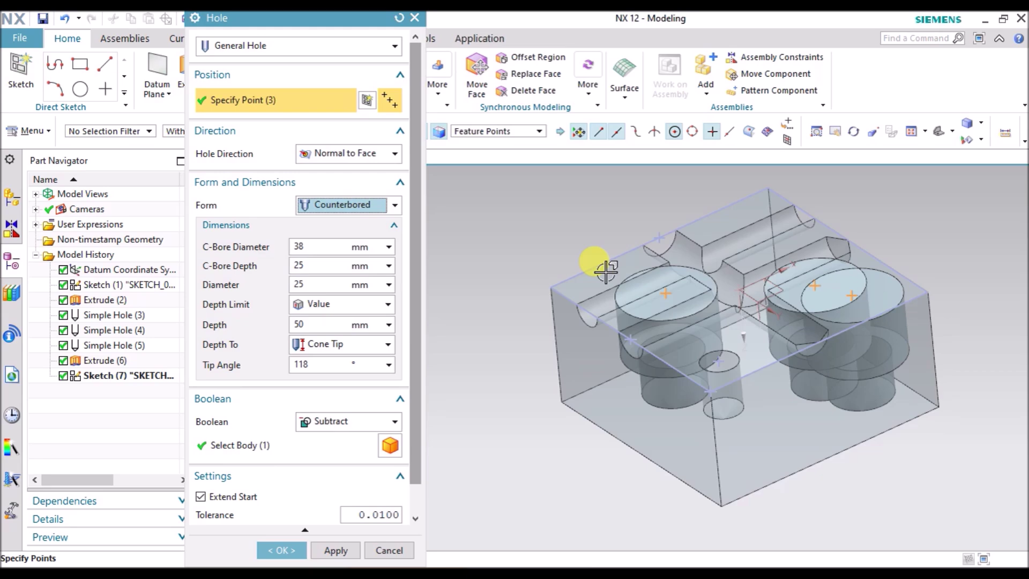
{"action": "mouse_move", "coordinate": [546, 238]}
{"action": "middle_mouse_down"}
{"action": "mouse_move", "coordinate": [568, 252]}
{"action": "mouse_move", "coordinate": [554, 253]}
{"action": "middle_mouse_up"}
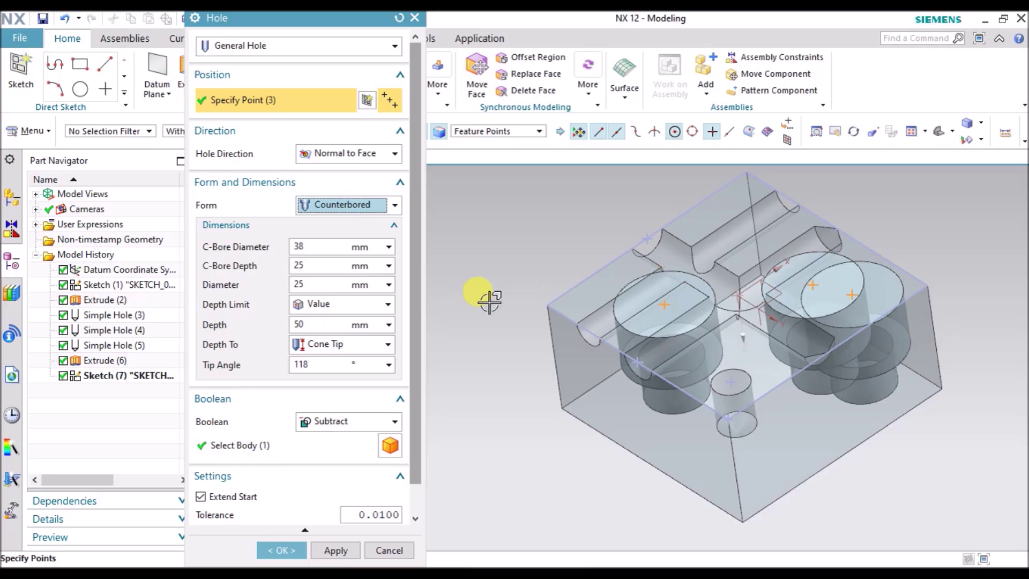
- Set the counterbore diameter to 40 mm, the counterbore depth to 20 mm and the hole diameter to 15 mm
{"action": "double_click", "coordinate": [324, 246]}
{"action": "type", "text": "40"}
{"action": "key", "text": "Return"}
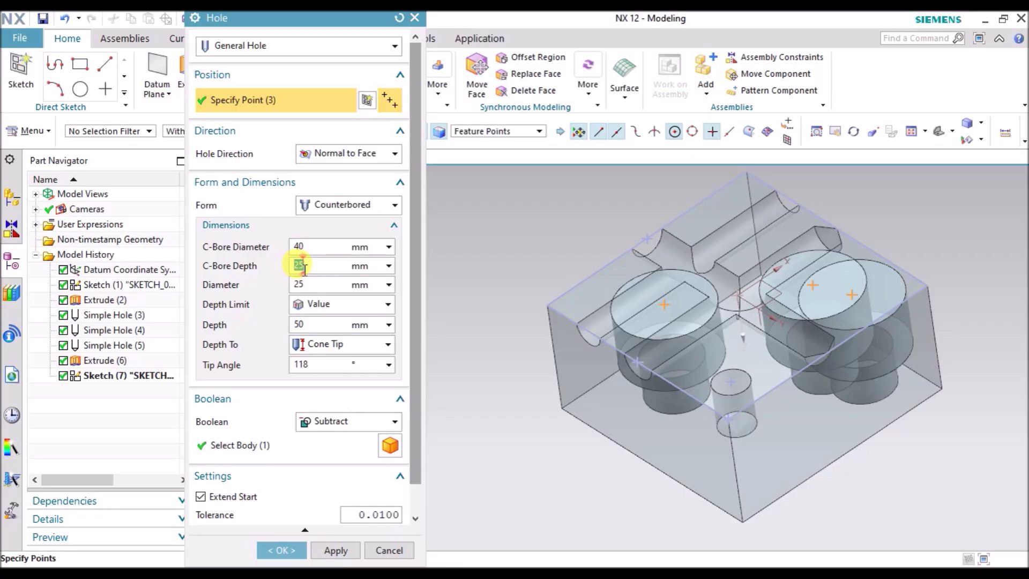
{"action": "left_click", "coordinate": [298, 264]}
{"action": "type", "text": "20"}
{"action": "key", "text": "Return"}
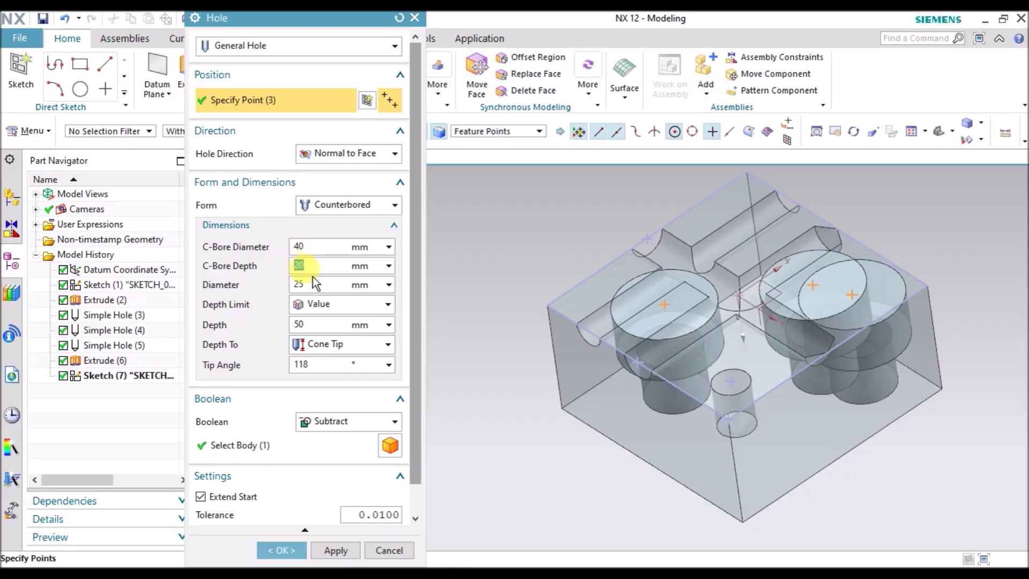
{"action": "key", "text": "Tab"}
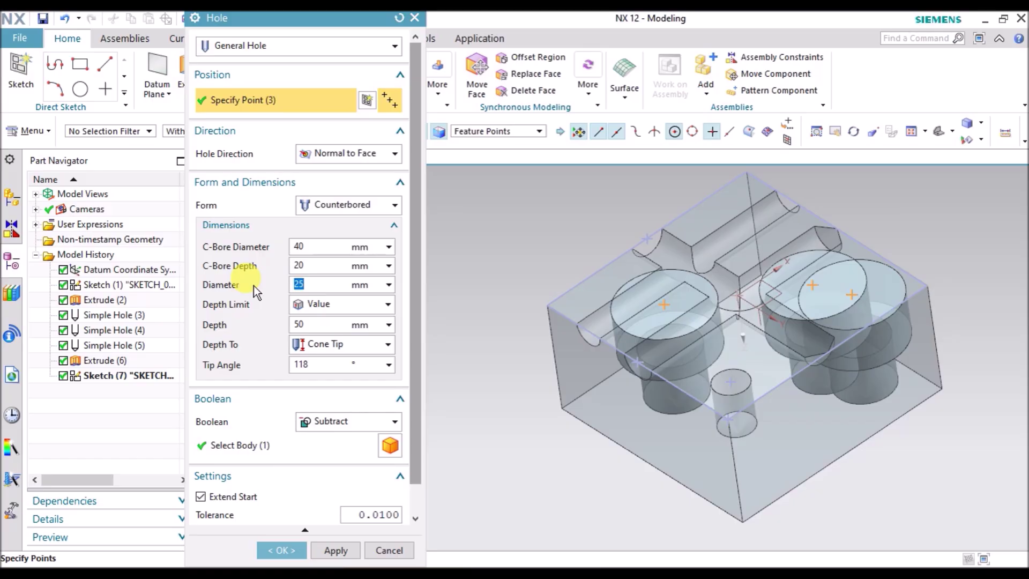
{"action": "type", "text": "15"}
{"action": "key", "text": "Return"}
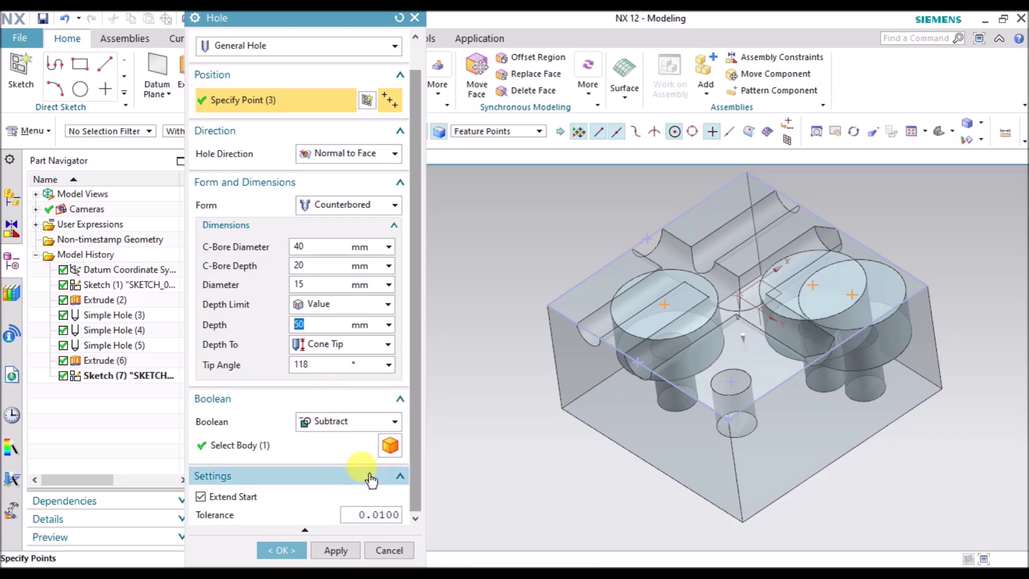
- Try to show the result of the three counterbored holes
{"action": "scroll", "coordinate": [375, 482], "scroll_direction": "down", "scroll_amount": 1}
{"action": "left_click", "coordinate": [396, 512]}
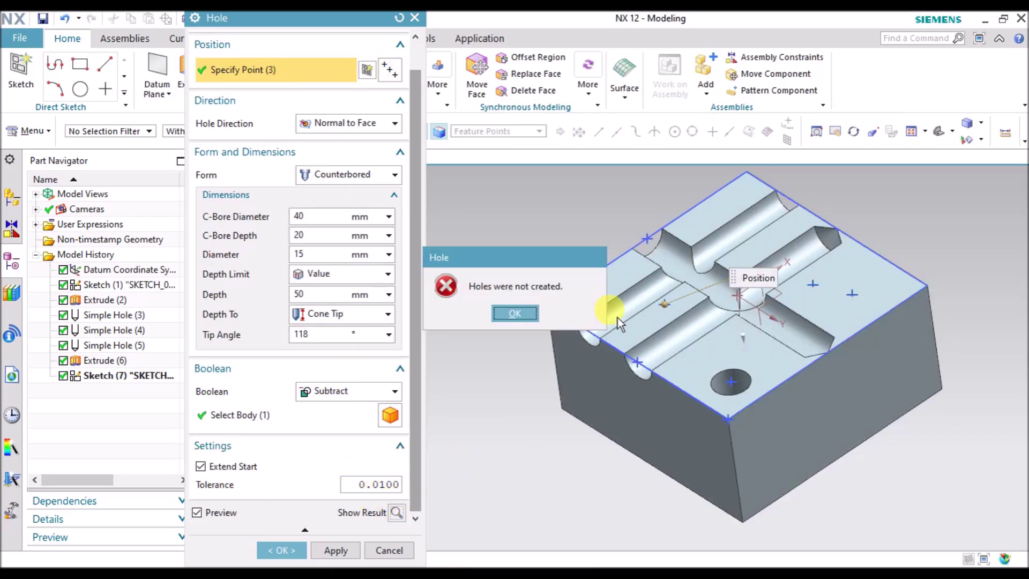
{"action": "left_click", "coordinate": [527, 311]}
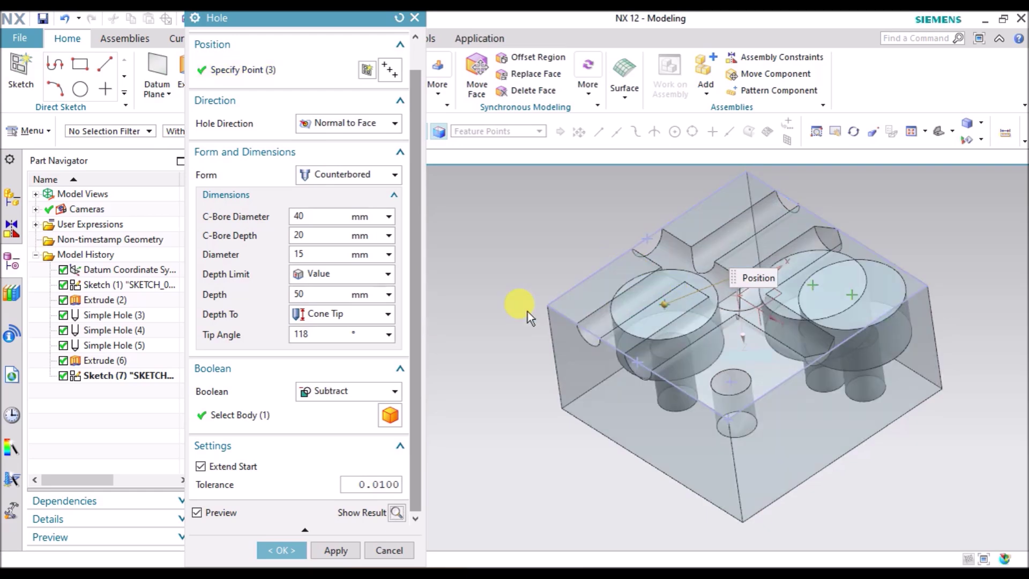
- Deselect the point nearer the block's centre from the two overlapping holes and try to show the result of the remaining two
{"action": "scroll", "coordinate": [834, 271], "scroll_direction": "up", "scroll_amount": 2}
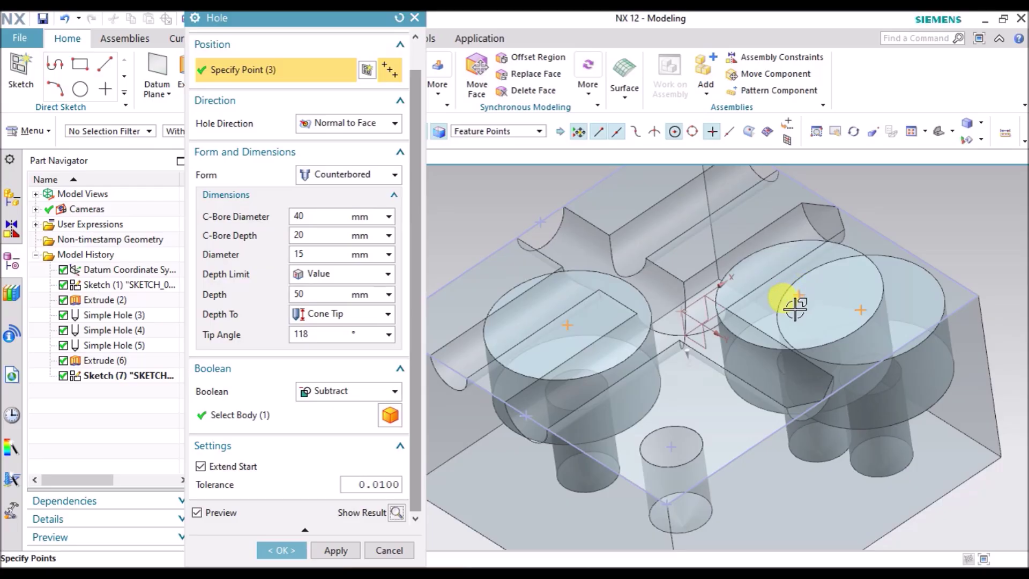
{"action": "left_click_drag", "start_coordinate": [750, 271], "coordinate": [822, 314]}
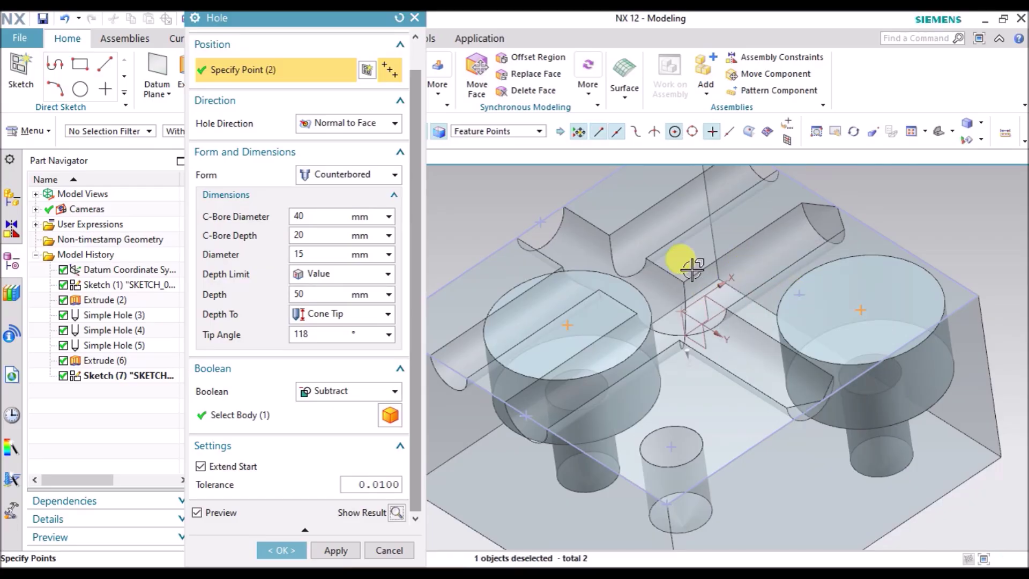
{"action": "scroll", "coordinate": [688, 271], "scroll_direction": "down", "scroll_amount": 1}
{"action": "left_click", "coordinate": [401, 510]}
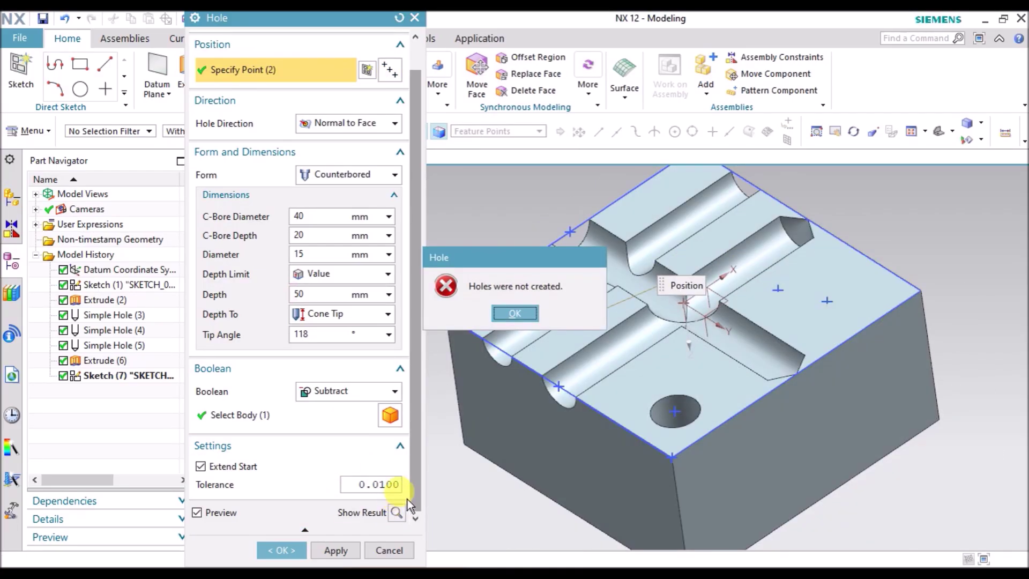
{"action": "left_click", "coordinate": [502, 315]}
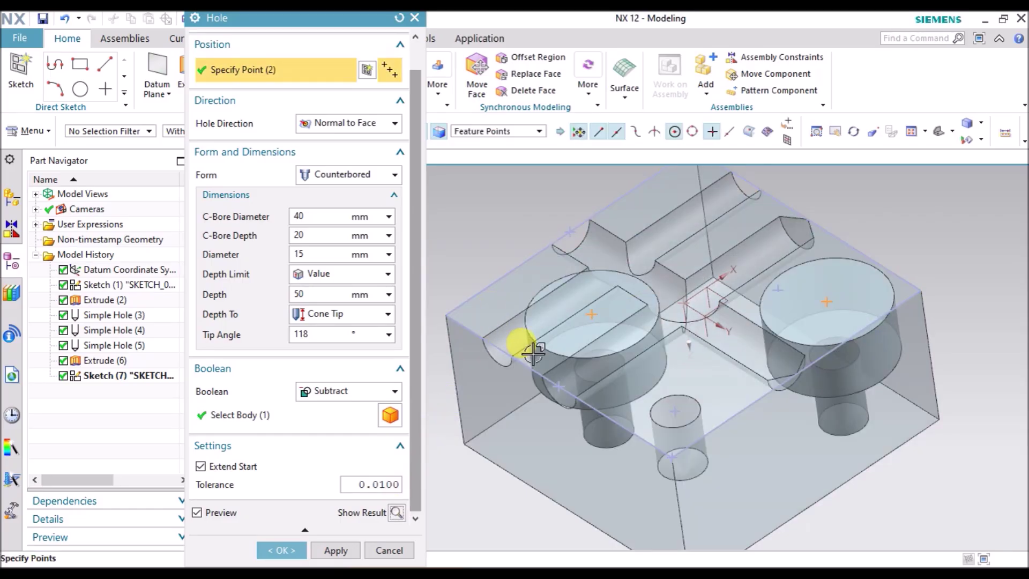
- Deselect the hole position between the two parallel channels, keeping only the opposite one, and try to show the single hole's result
{"action": "middle_click_drag", "start_coordinate": [628, 411], "coordinate": [666, 395]}
{"action": "scroll", "coordinate": [581, 340], "scroll_direction": "down", "scroll_amount": 2}
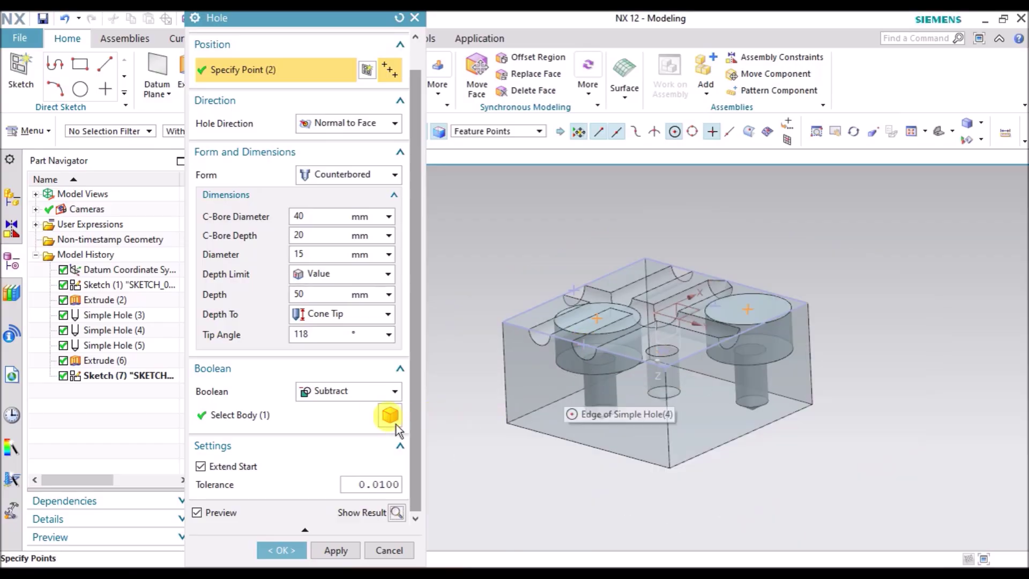
{"action": "left_click_drag", "start_coordinate": [518, 275], "coordinate": [519, 397]}
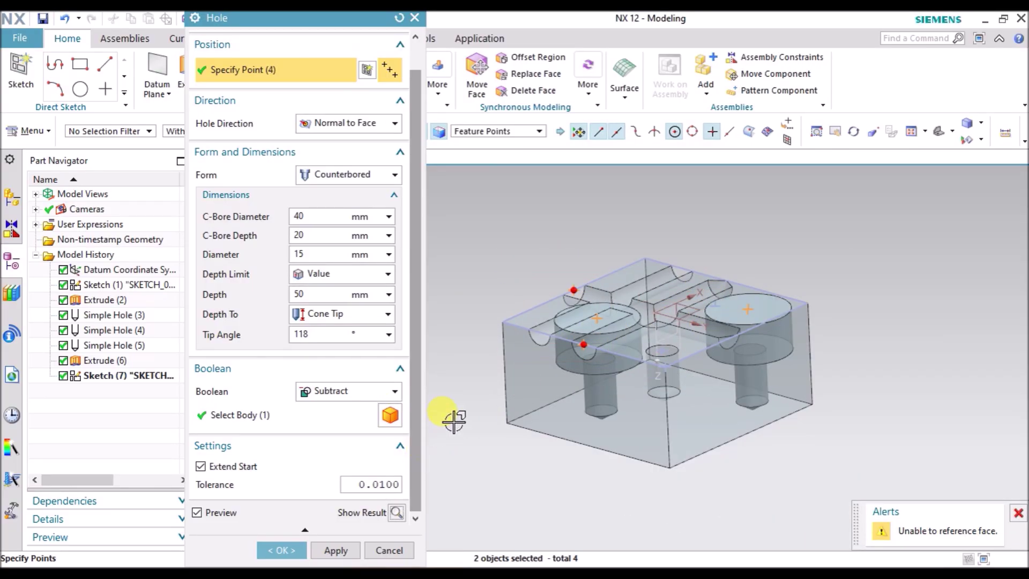
{"action": "left_click_drag", "start_coordinate": [477, 228], "coordinate": [637, 431], "text": "shift"}
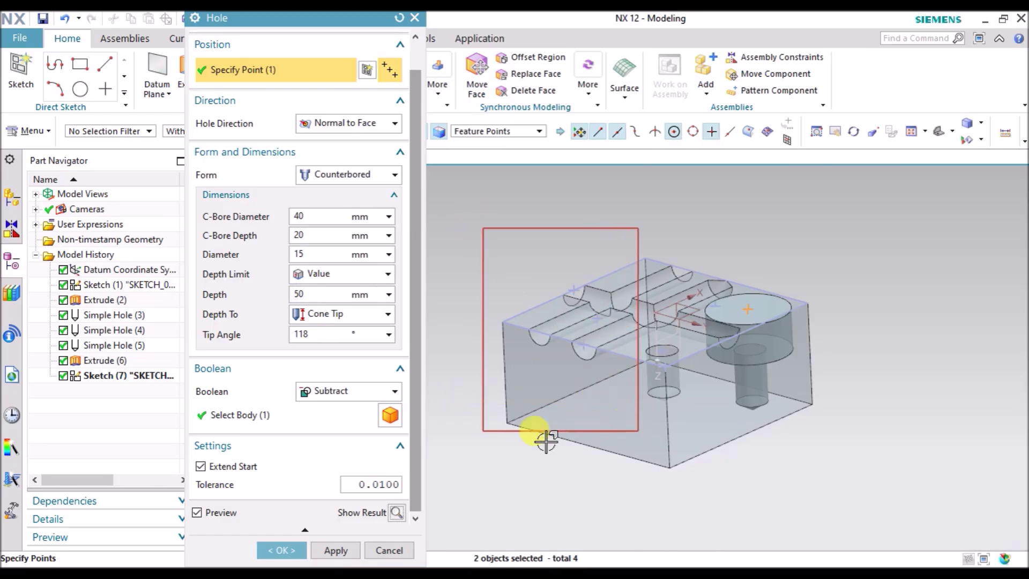
{"action": "left_click", "coordinate": [396, 516]}
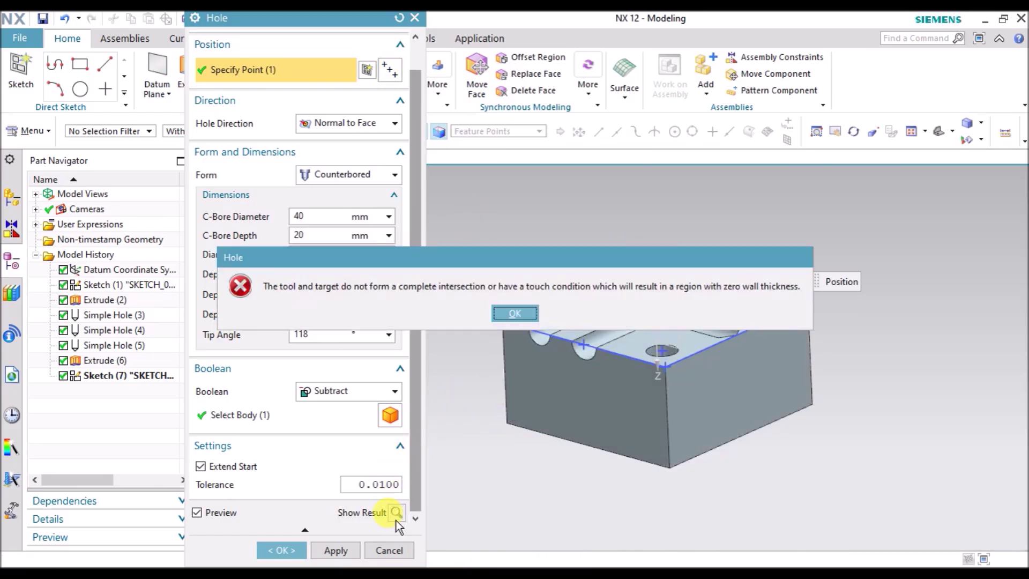
{"action": "left_click", "coordinate": [514, 313]}
- Set the counterbore diameter of the single remaining hole to 20 mm and try to show the result
{"action": "middle_click_drag", "start_coordinate": [776, 375], "coordinate": [781, 348]}
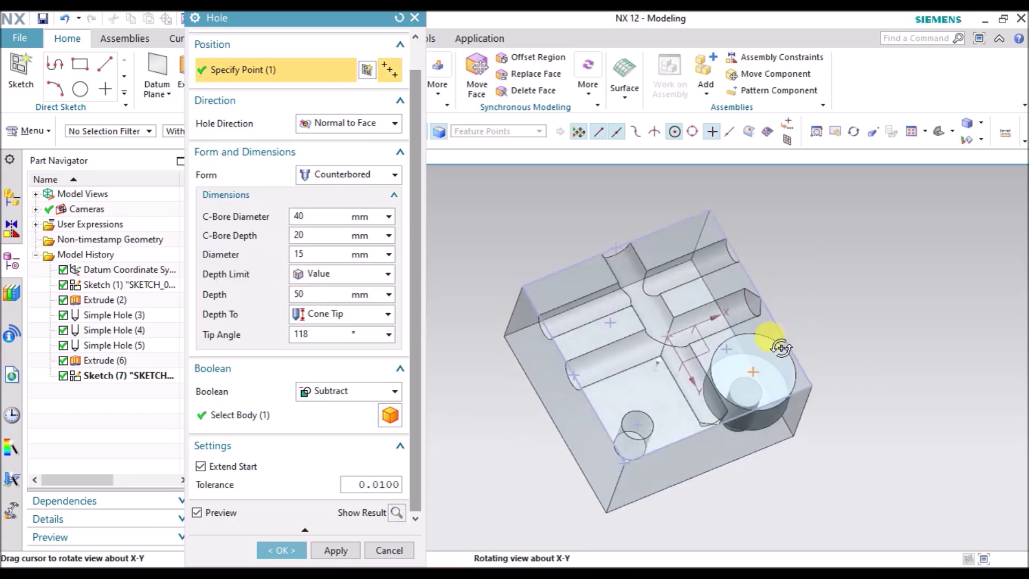
{"action": "scroll", "coordinate": [798, 375], "scroll_direction": "up", "scroll_amount": 4}
{"action": "middle_click_drag", "start_coordinate": [801, 398], "coordinate": [735, 287]}
{"action": "double_click", "coordinate": [300, 217]}
{"action": "type", "text": "20"}
{"action": "key", "text": "Return"}
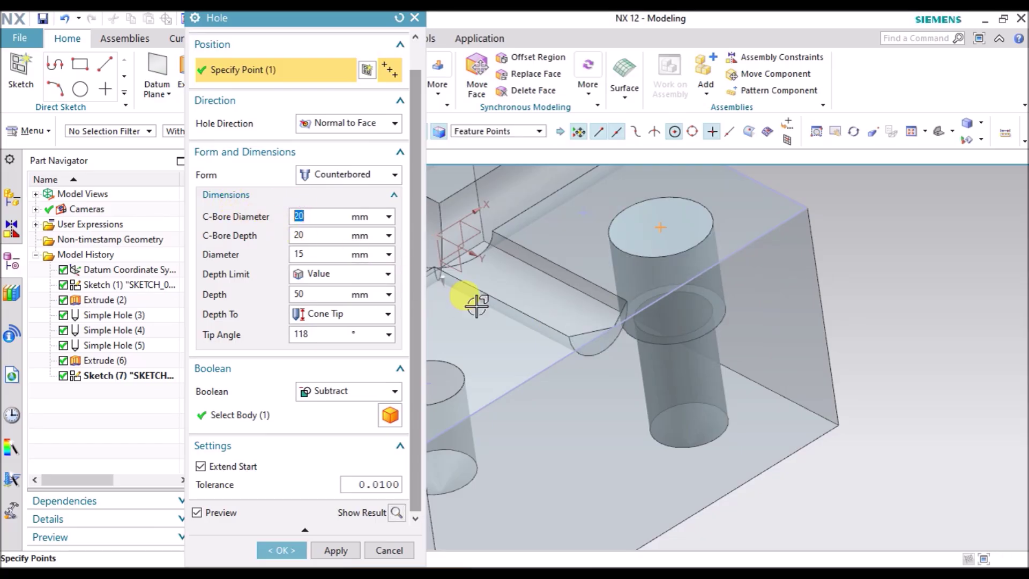
{"action": "scroll", "coordinate": [476, 305], "scroll_direction": "down", "scroll_amount": 3}
{"action": "left_click", "coordinate": [400, 512]}
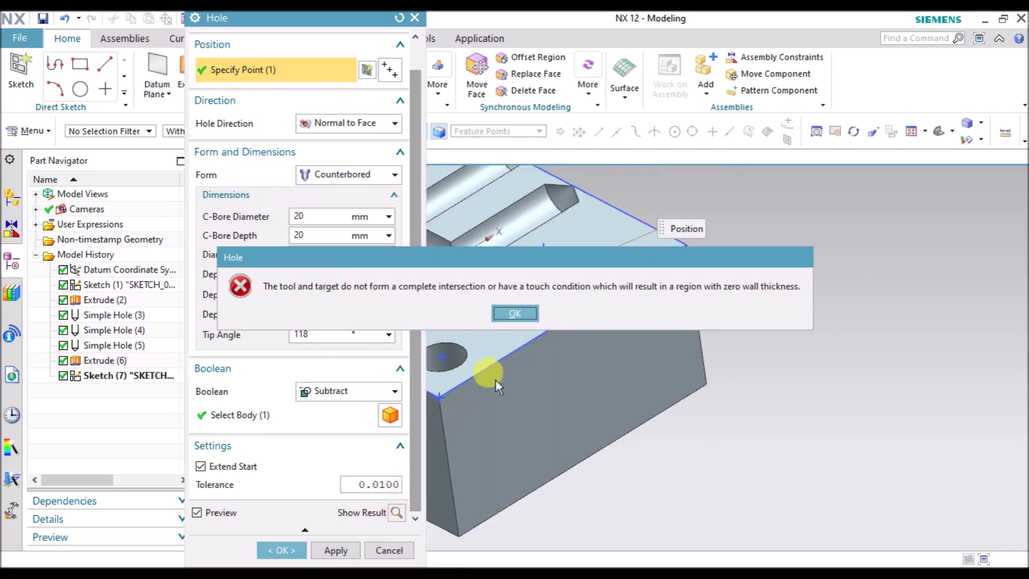
{"action": "left_click", "coordinate": [513, 314]}
- Set the counterbored hole's depth to 40 mm, show the result on the block and return to the preview
{"action": "double_click", "coordinate": [298, 294]}
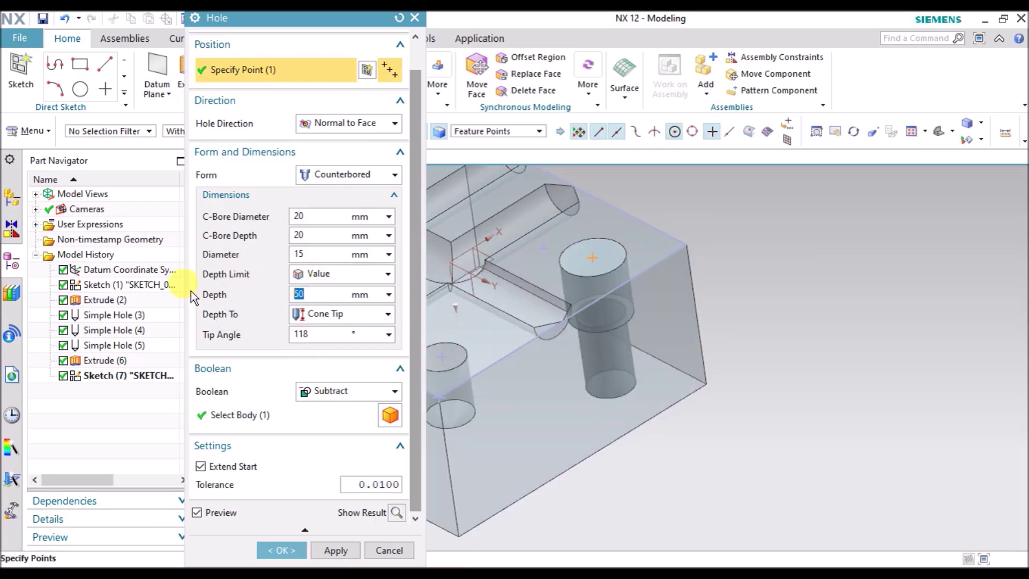
{"action": "type", "text": "40"}
{"action": "key", "text": "Return"}
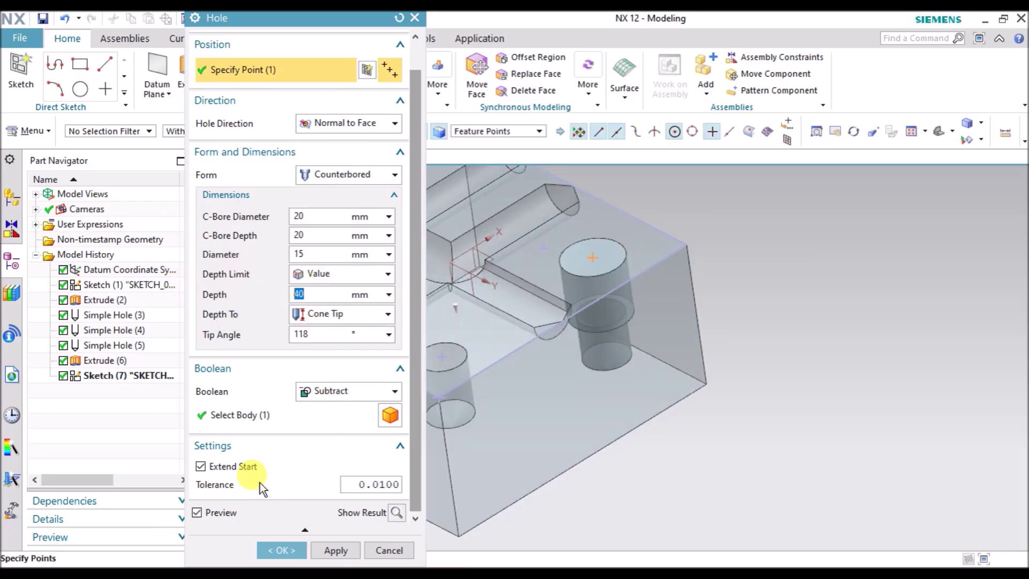
{"action": "left_click", "coordinate": [395, 513]}
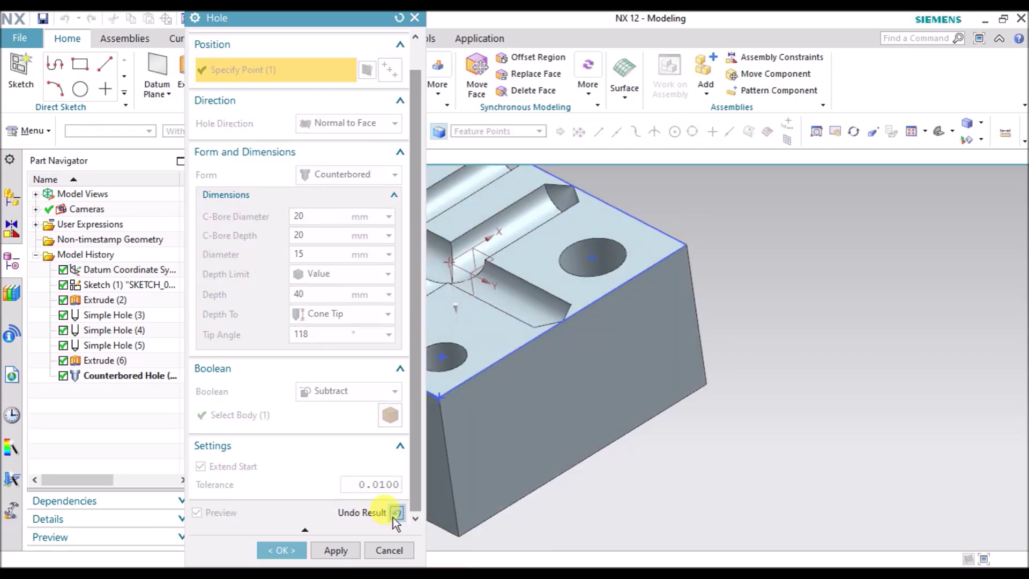
{"action": "scroll", "coordinate": [754, 332], "scroll_direction": "down", "scroll_amount": 3}
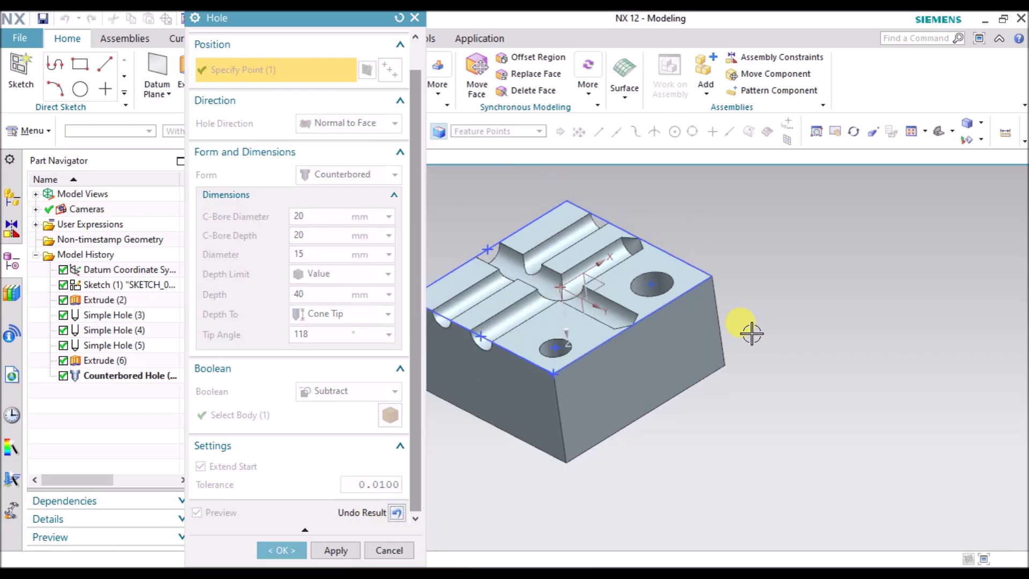
{"action": "left_click", "coordinate": [394, 514]}
{"action": "middle_click_drag", "start_coordinate": [696, 452], "coordinate": [671, 441]}
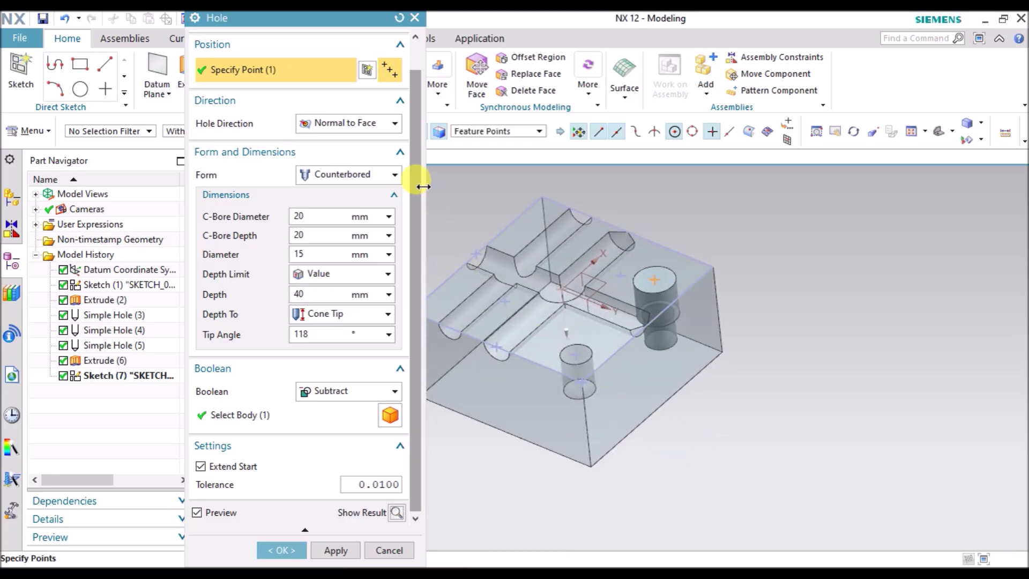
- Reselect the sketched point between the two parallel channels as a second hole position, inspect the result and return to the preview
{"action": "left_click", "coordinate": [366, 69]}
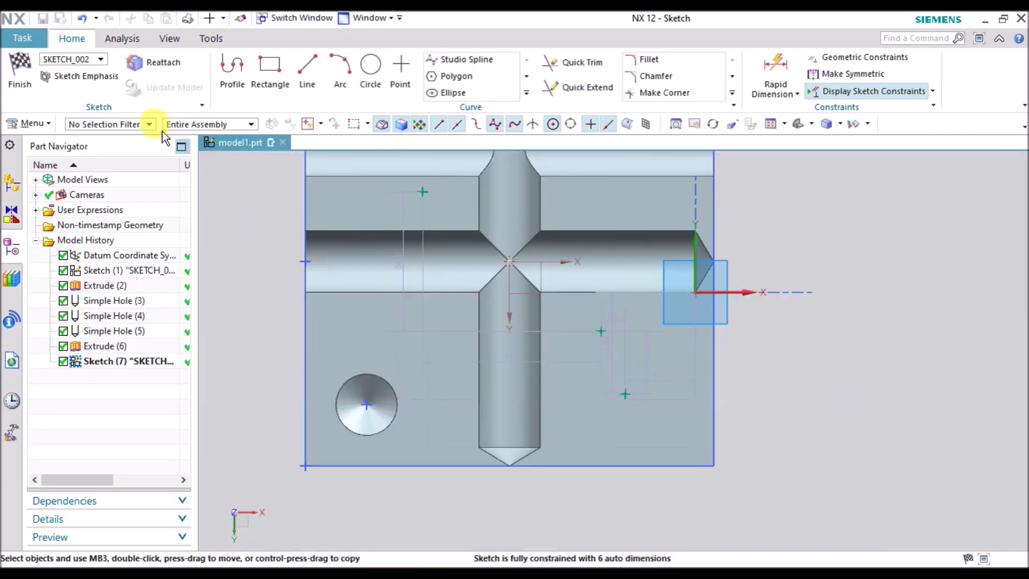
{"action": "left_click", "coordinate": [20, 72]}
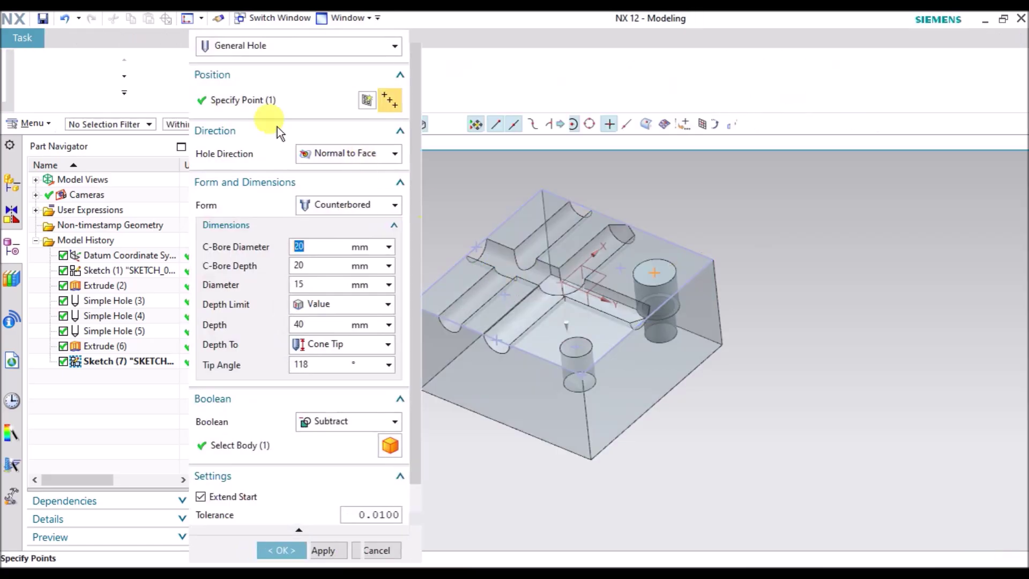
{"action": "left_click", "coordinate": [504, 294]}
{"action": "scroll", "coordinate": [391, 515], "scroll_direction": "down", "scroll_amount": 1}
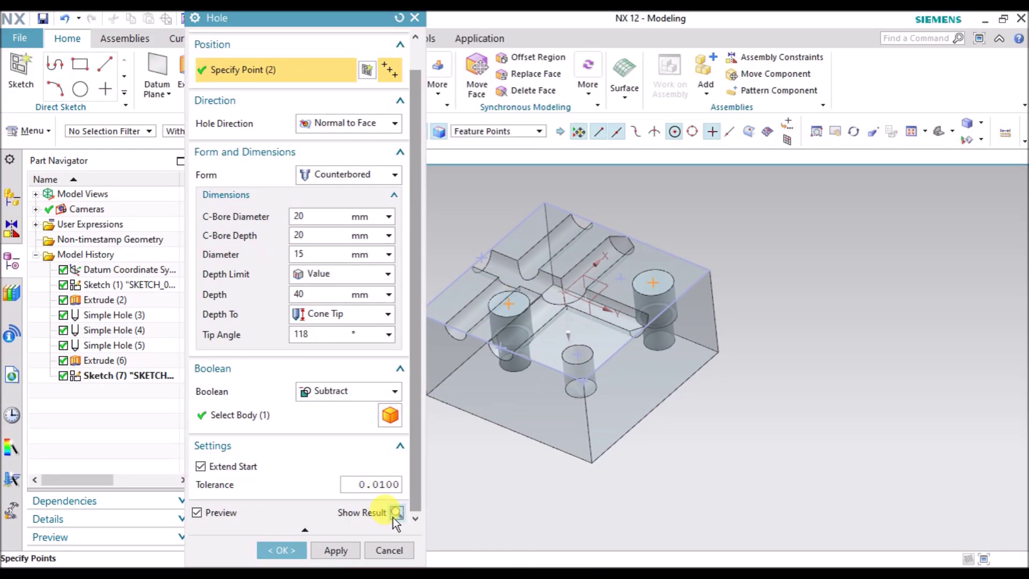
{"action": "left_click", "coordinate": [396, 512]}
{"action": "middle_click_drag", "start_coordinate": [650, 321], "coordinate": [632, 391]}
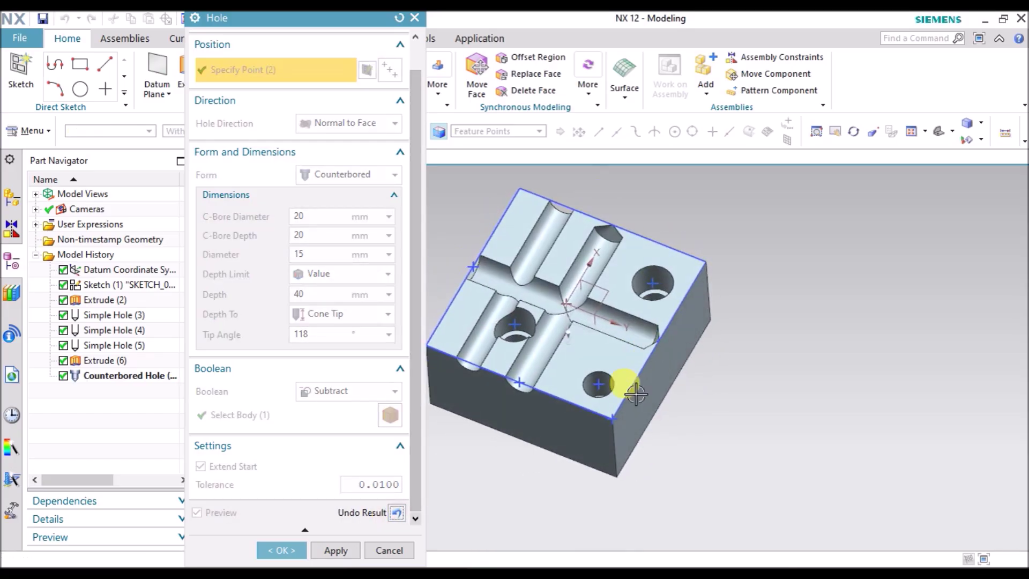
{"action": "left_click", "coordinate": [397, 513]}
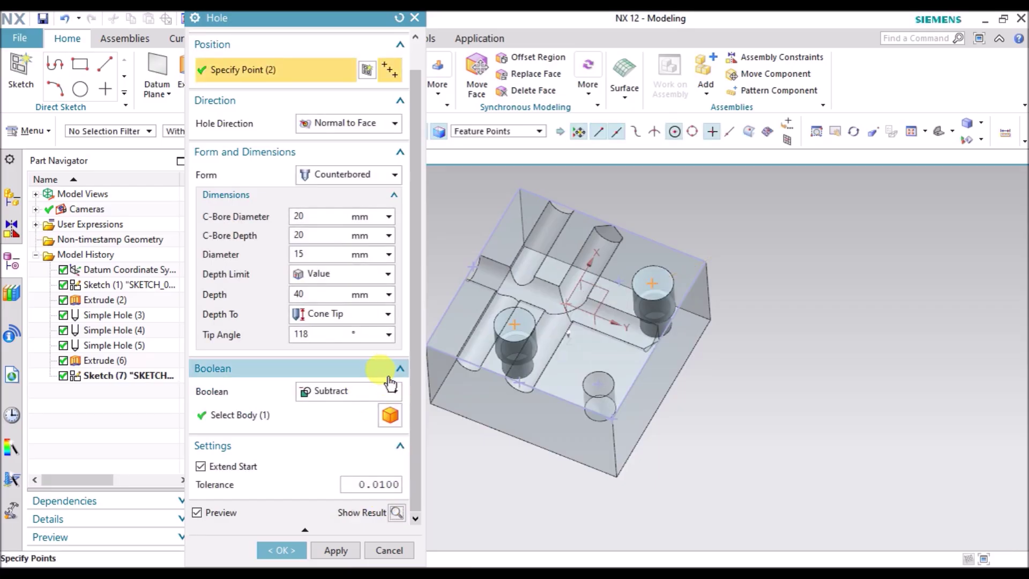
- Set the tip angle of the two counterbored holes to 0° and their depth to 50 mm
{"action": "double_click", "coordinate": [320, 334]}
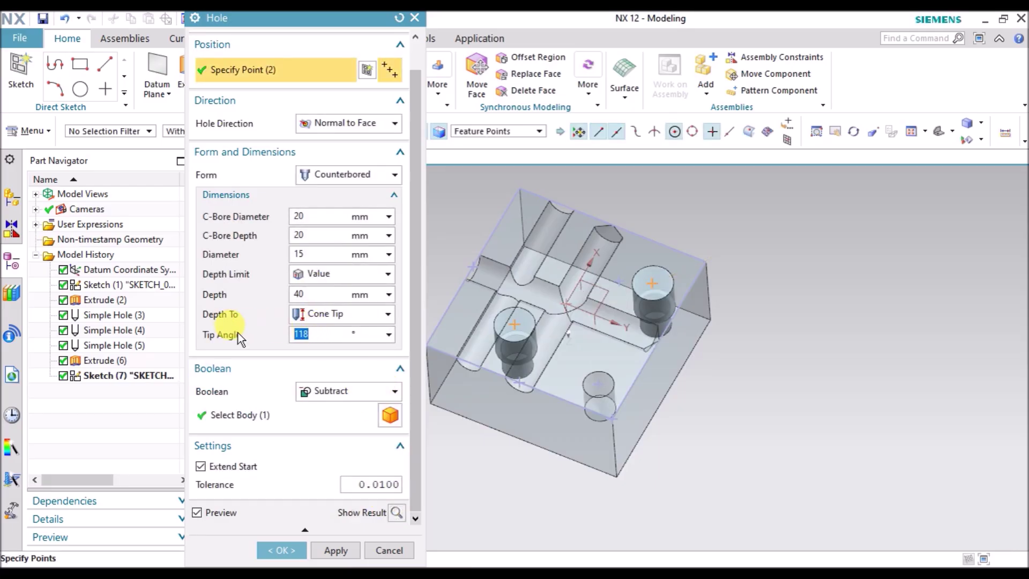
{"action": "type", "text": "0"}
{"action": "key", "text": "Return"}
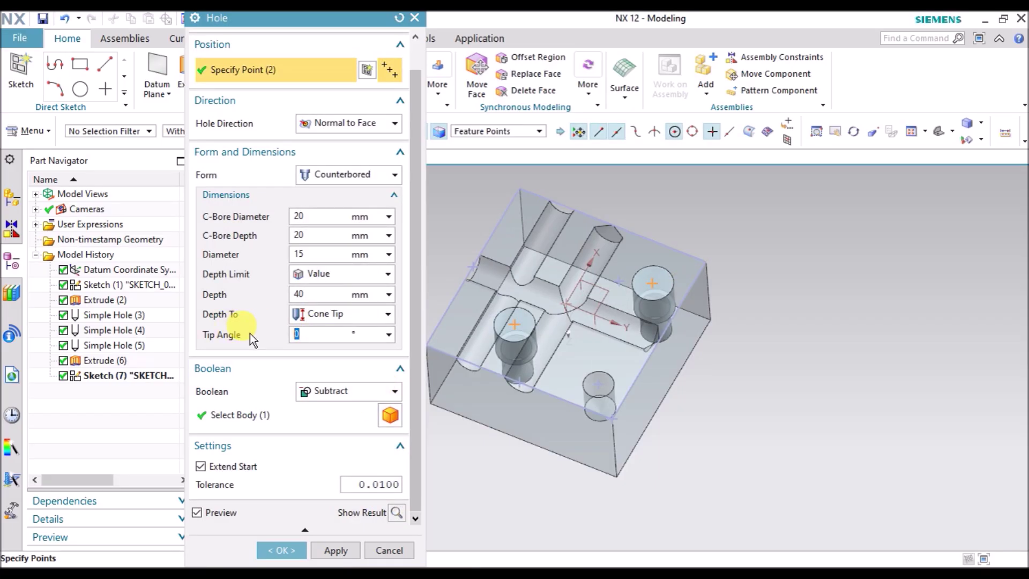
{"action": "type", "text": "50"}
{"action": "key", "text": "Return"}
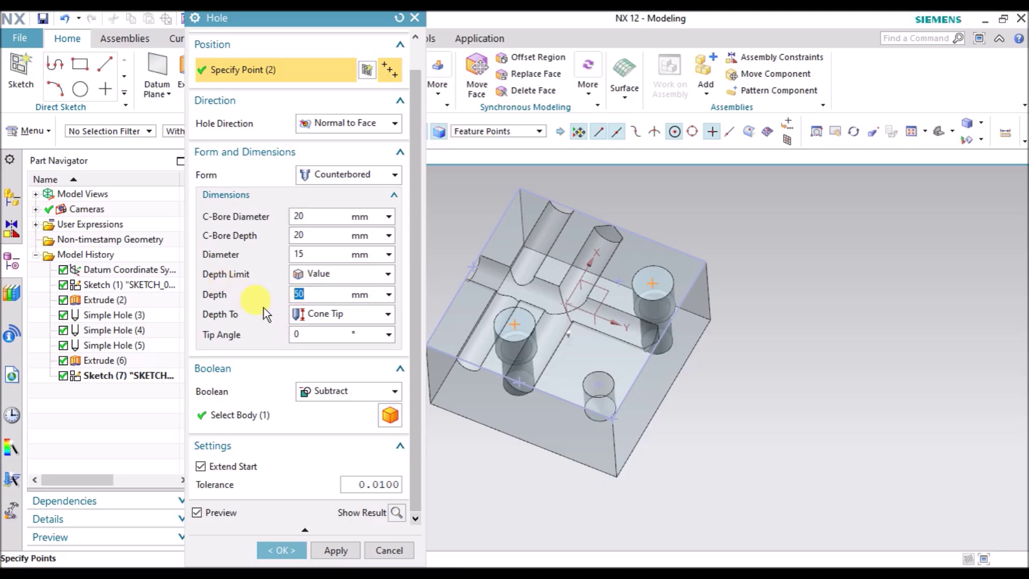
- Inspect the two counterbored holes from the side, show their result on the block and return to the preview
{"action": "middle_click_drag", "start_coordinate": [625, 410], "coordinate": [546, 442]}
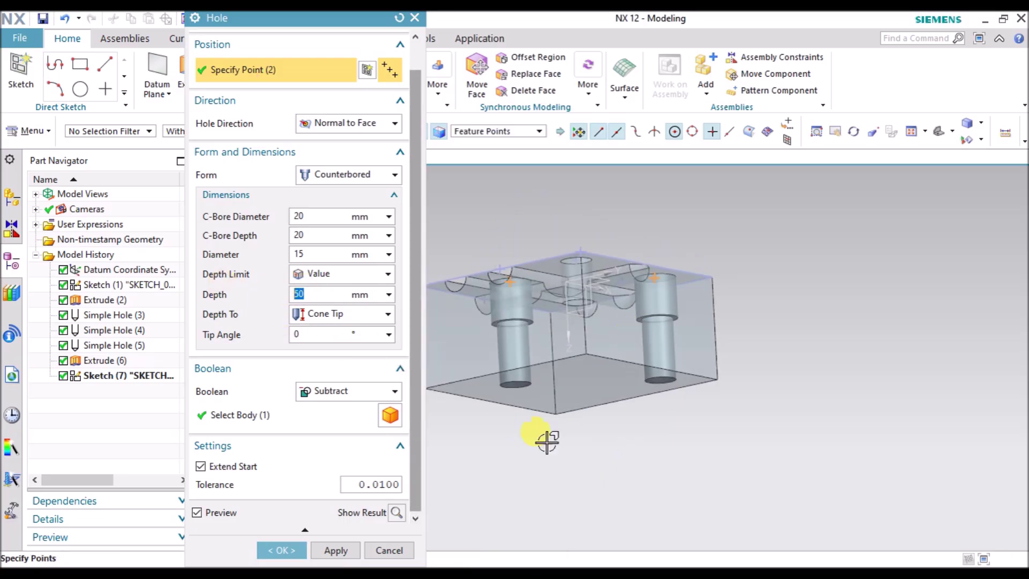
{"action": "left_click", "coordinate": [396, 512]}
{"action": "middle_click_drag", "start_coordinate": [643, 470], "coordinate": [629, 441]}
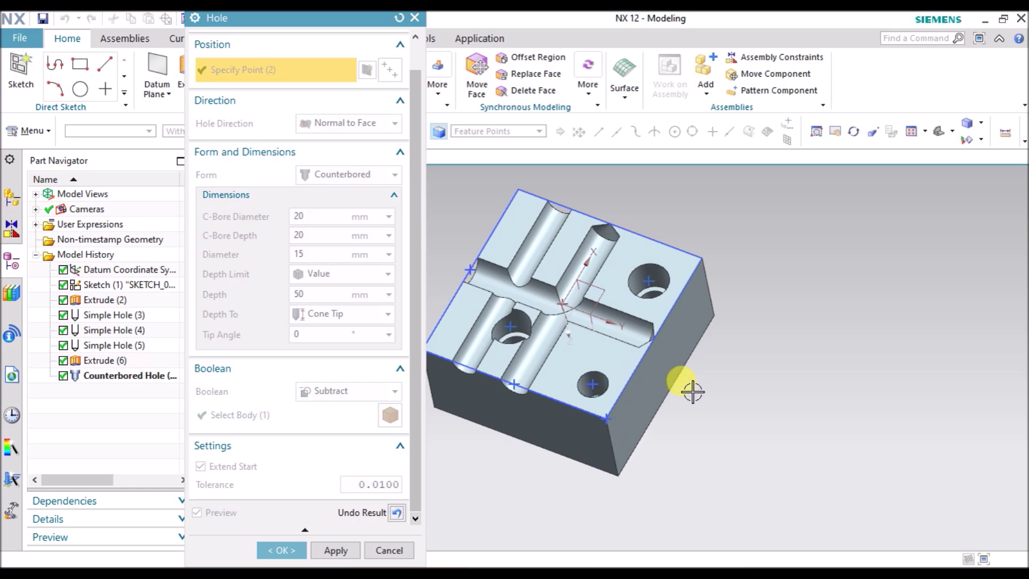
{"action": "left_click", "coordinate": [396, 513]}
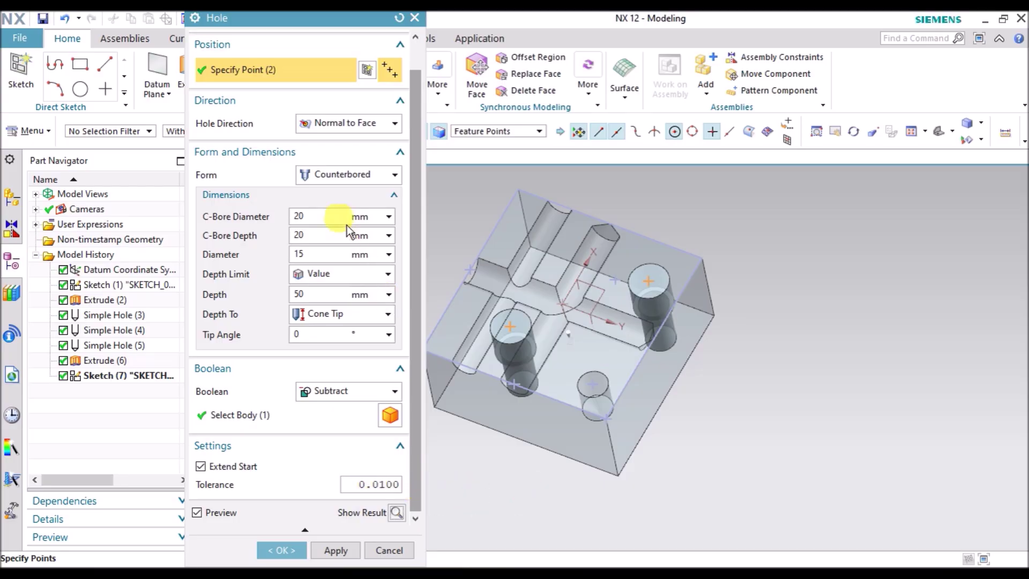
- Open the choice of hole forms for the two selected hole positions
{"action": "left_click", "coordinate": [330, 182]}
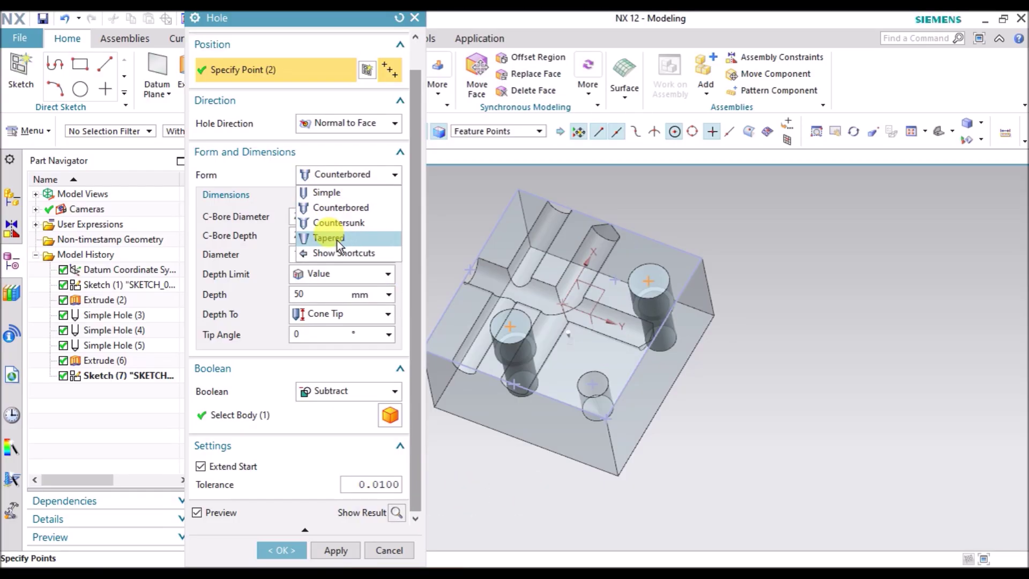